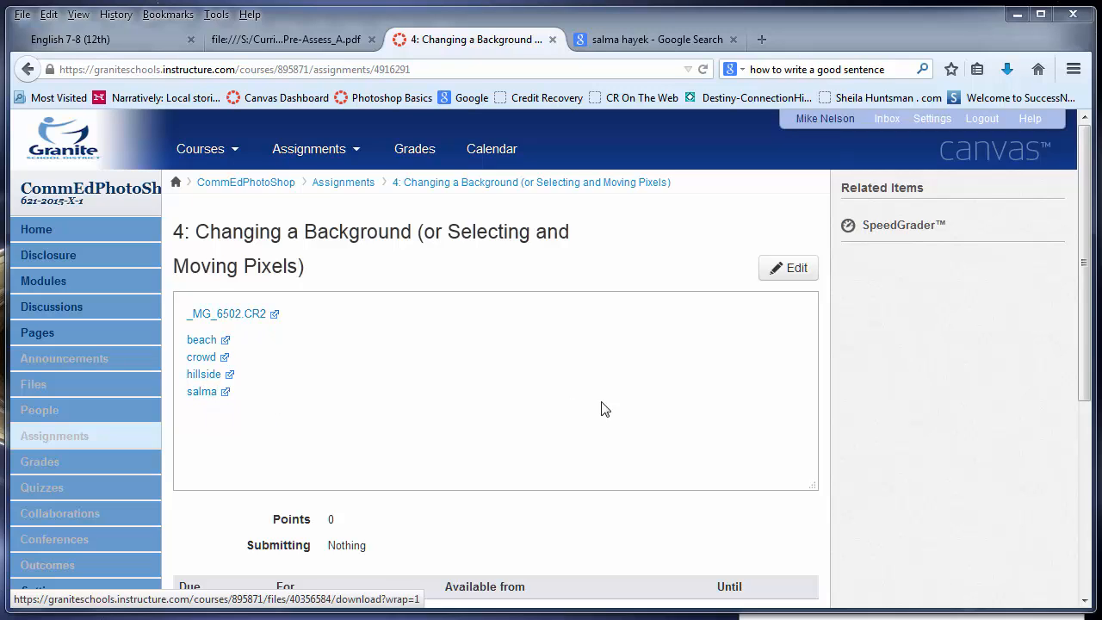
# Step: Switch between the assignment page and Photoshop, and look through the open portrait, crowd, beach and hillside images
pyautogui.click(1017, 15)
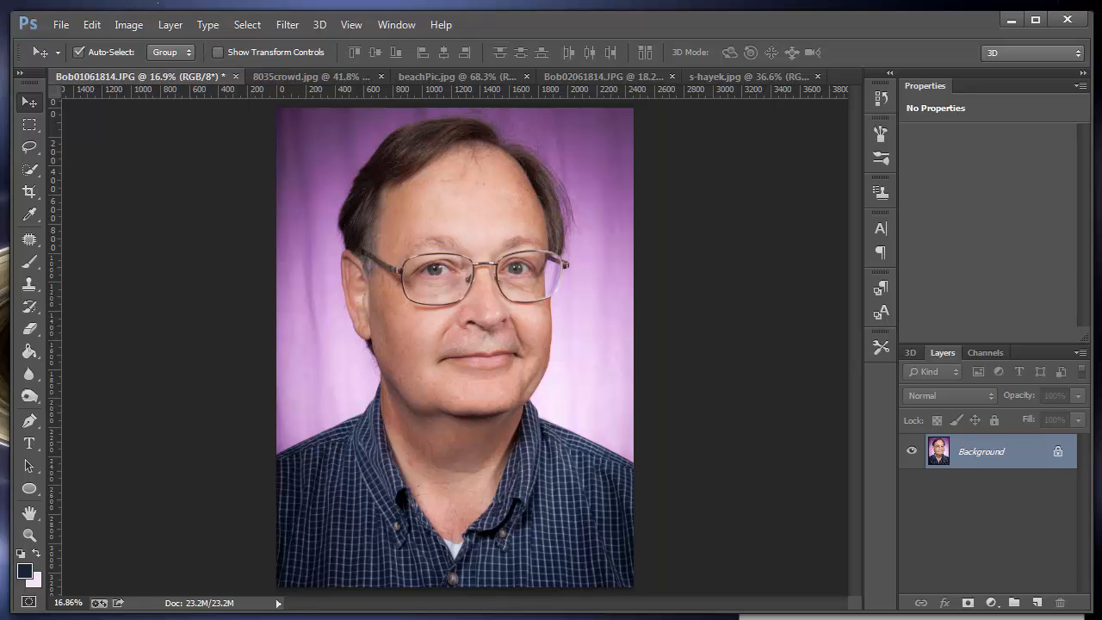
pyautogui.click(258, 603)
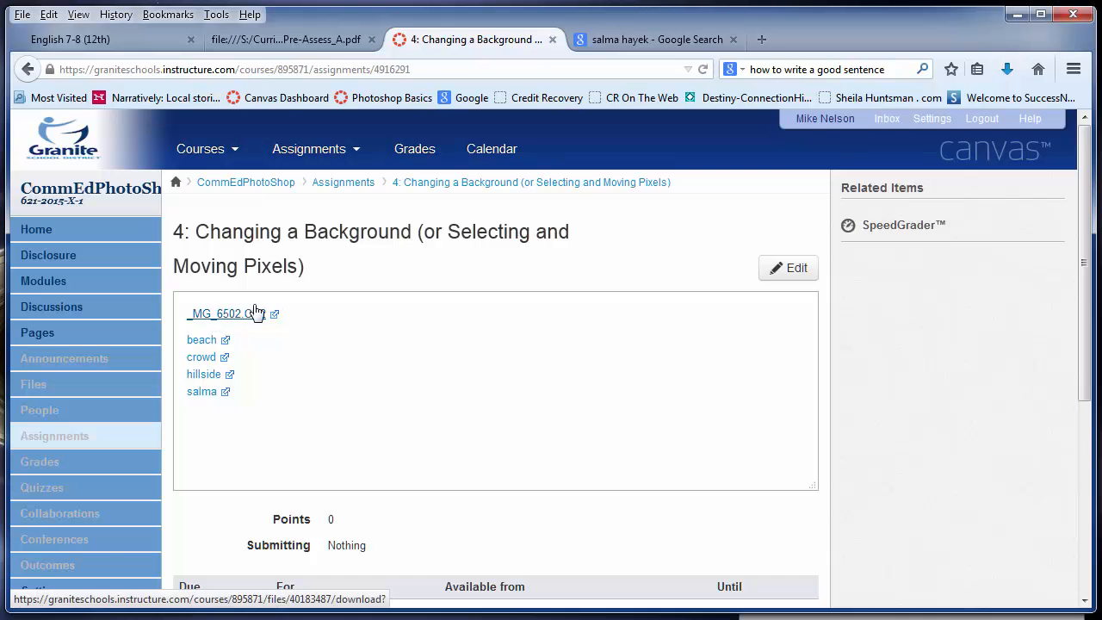
pyautogui.click(1017, 14)
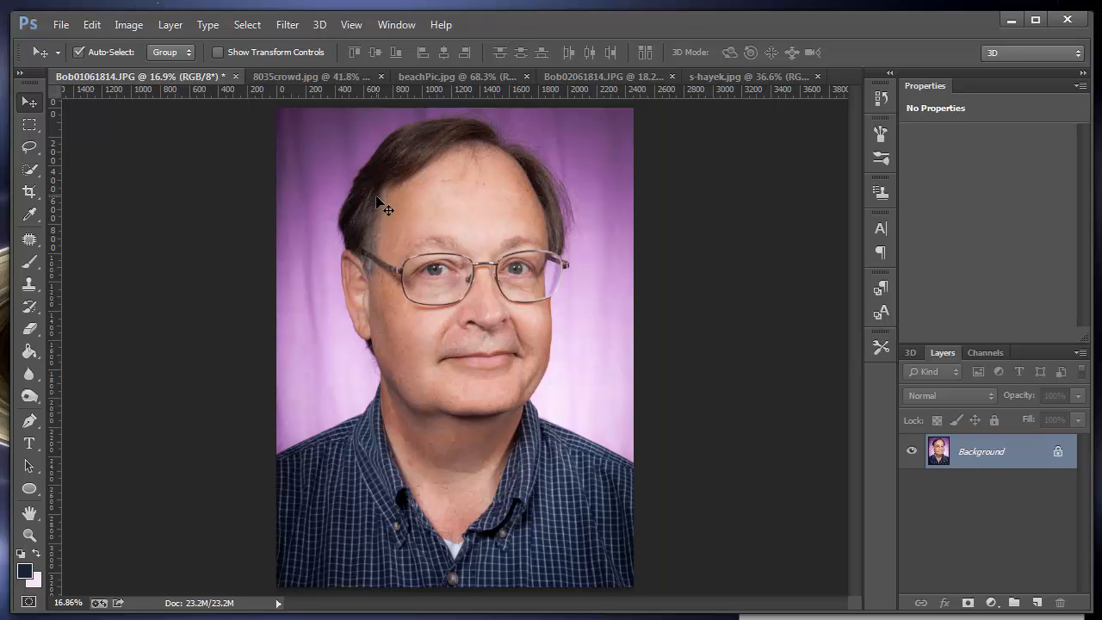
pyautogui.click(299, 77)
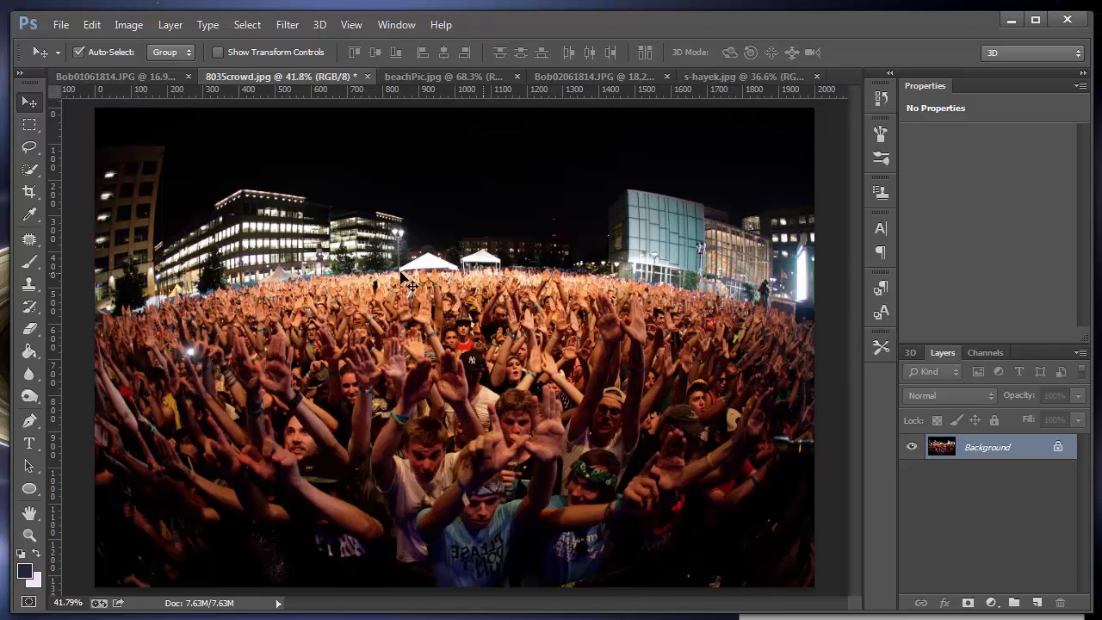
pyautogui.click(425, 78)
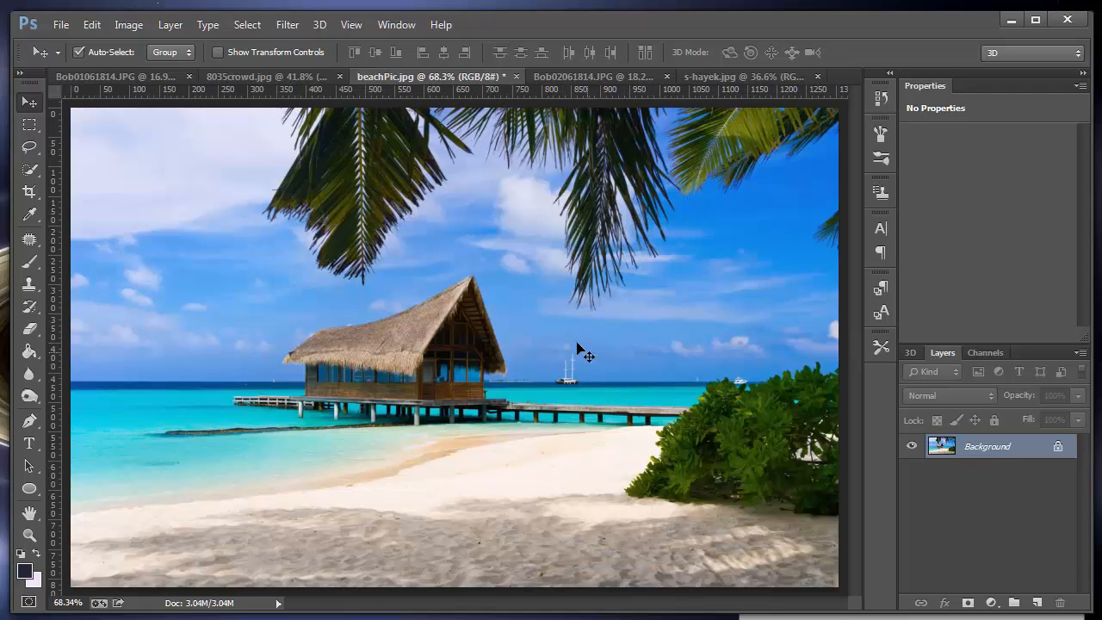
pyautogui.click(585, 80)
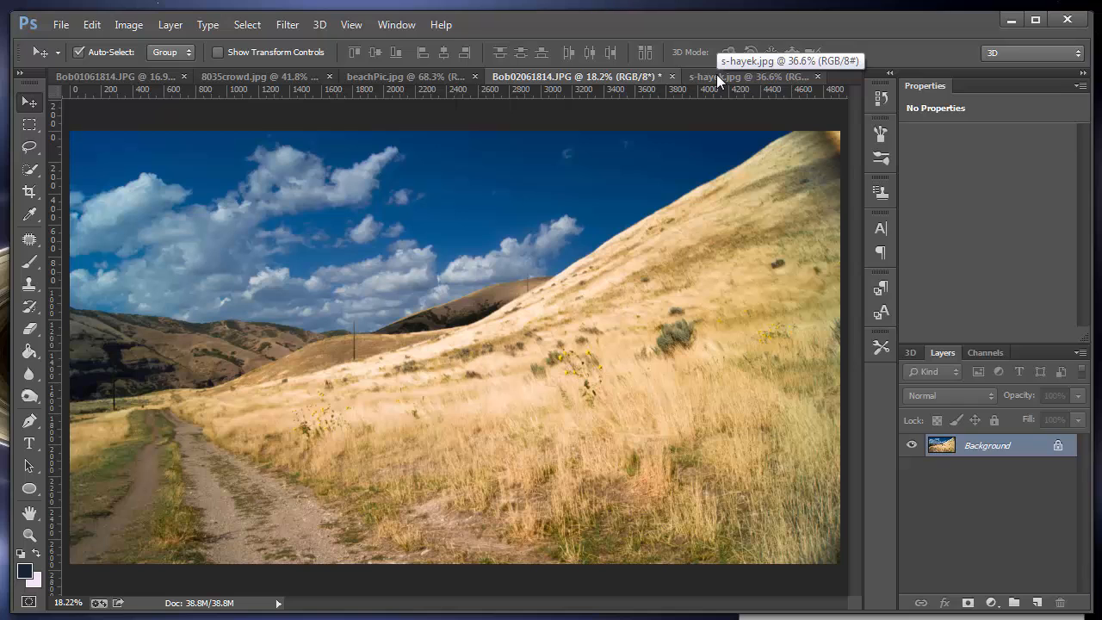
# Step: Outline the man's head, shoulders and shirt in the portrait document with a freehand Lasso selection
pyautogui.click(121, 79)
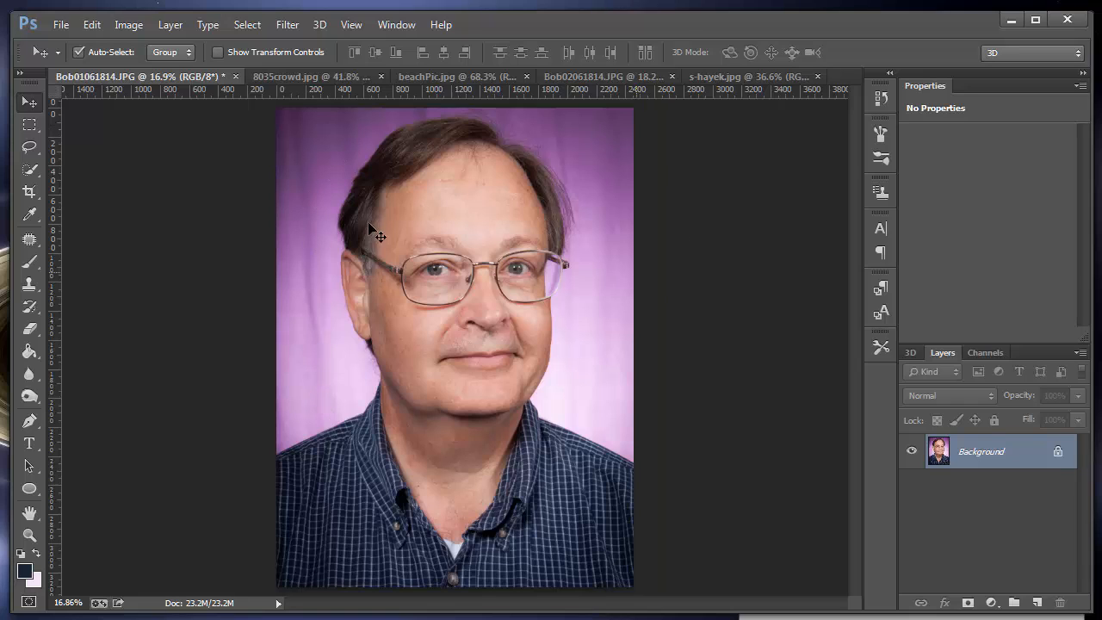
pyautogui.click(35, 149)
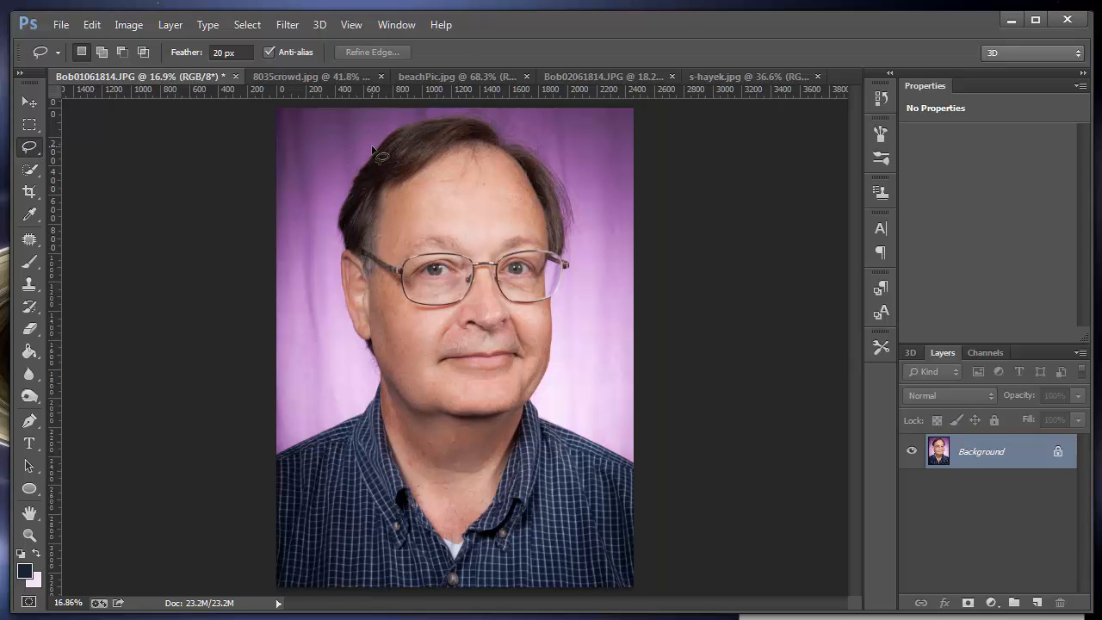
pyautogui.moveTo(374, 155)
pyautogui.mouseDown()
pyautogui.moveTo(355, 173)
pyautogui.moveTo(334, 244)
pyautogui.moveTo(343, 312)
pyautogui.moveTo(366, 342)
pyautogui.mouseUp()
pyautogui.moveTo(376, 385)
pyautogui.mouseDown()
pyautogui.moveTo(349, 415)
pyautogui.moveTo(265, 460)
pyautogui.moveTo(239, 559)
pyautogui.moveTo(370, 592)
pyautogui.moveTo(637, 592)
pyautogui.moveTo(664, 501)
pyautogui.moveTo(657, 462)
pyautogui.moveTo(538, 417)
pyautogui.moveTo(572, 246)
pyautogui.moveTo(556, 168)
pyautogui.mouseUp()
pyautogui.moveTo(510, 130)
pyautogui.mouseDown()
pyautogui.moveTo(481, 117)
pyautogui.moveTo(424, 119)
pyautogui.moveTo(372, 170)
pyautogui.mouseUp()
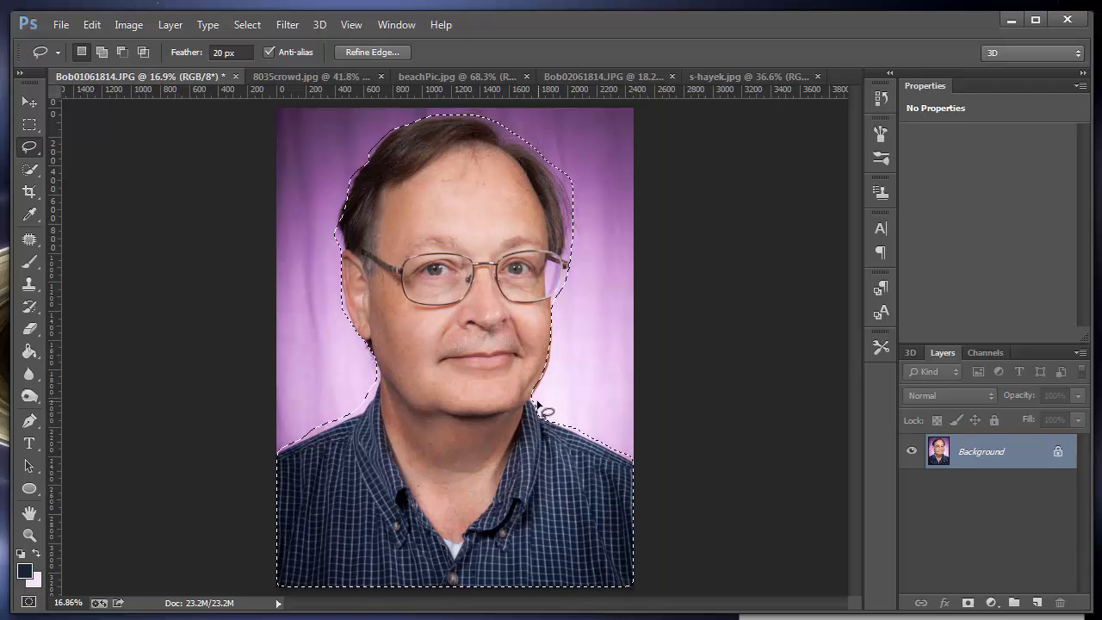
# Step: Move the lassoed man into the 8035crowd.jpg document and reposition him so the top of his head shows
pyautogui.click(30, 103)
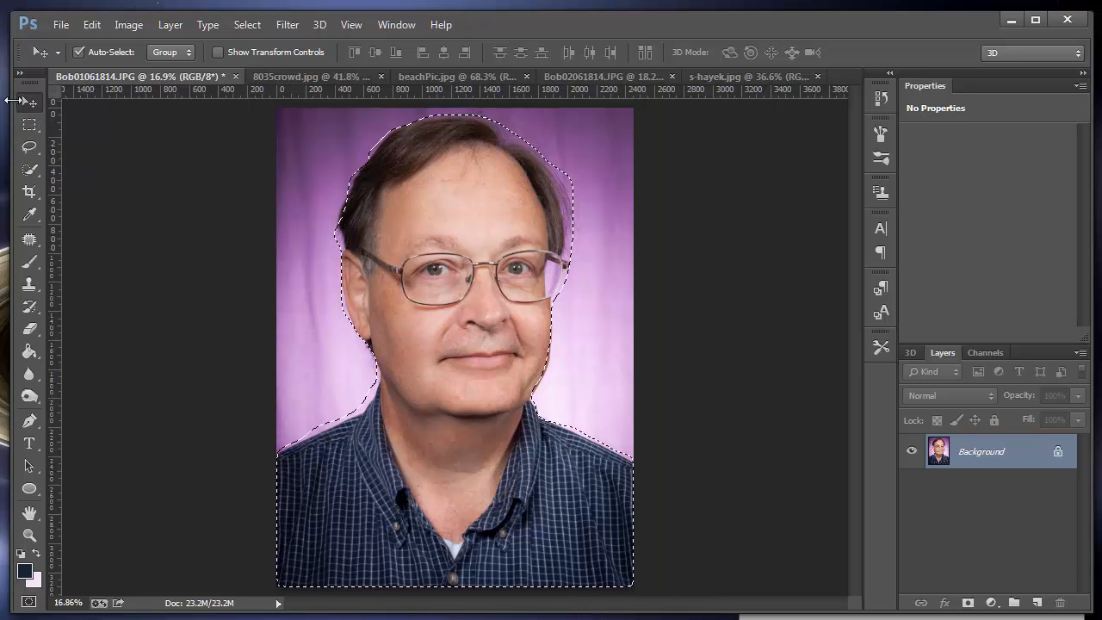
pyautogui.moveTo(445, 244); pyautogui.dragTo(445, 330)
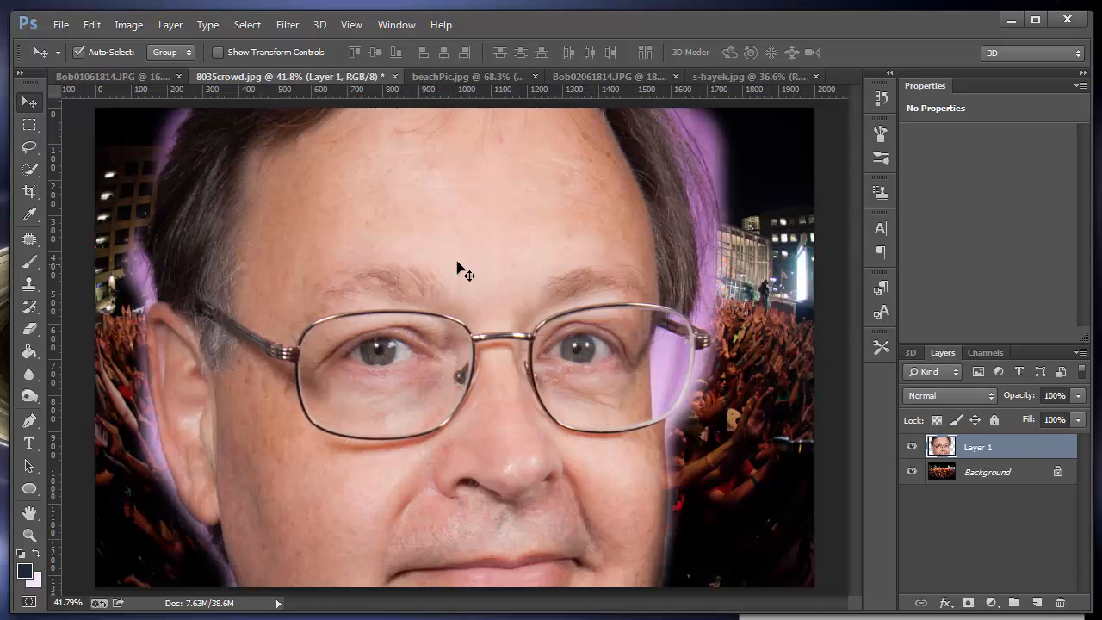
pyautogui.moveTo(375, 222); pyautogui.dragTo(451, 359)
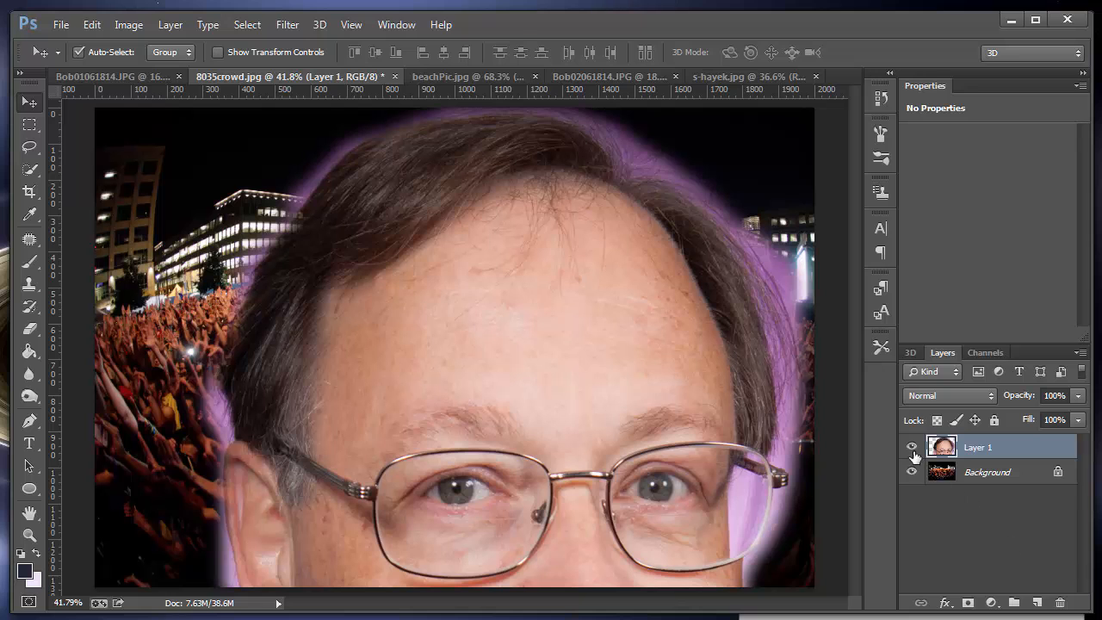
# Step: Delete the man's layer from the crowd image and clear the lasso selection in the portrait document
pyautogui.click(1060, 602)
pyautogui.click(453, 255)
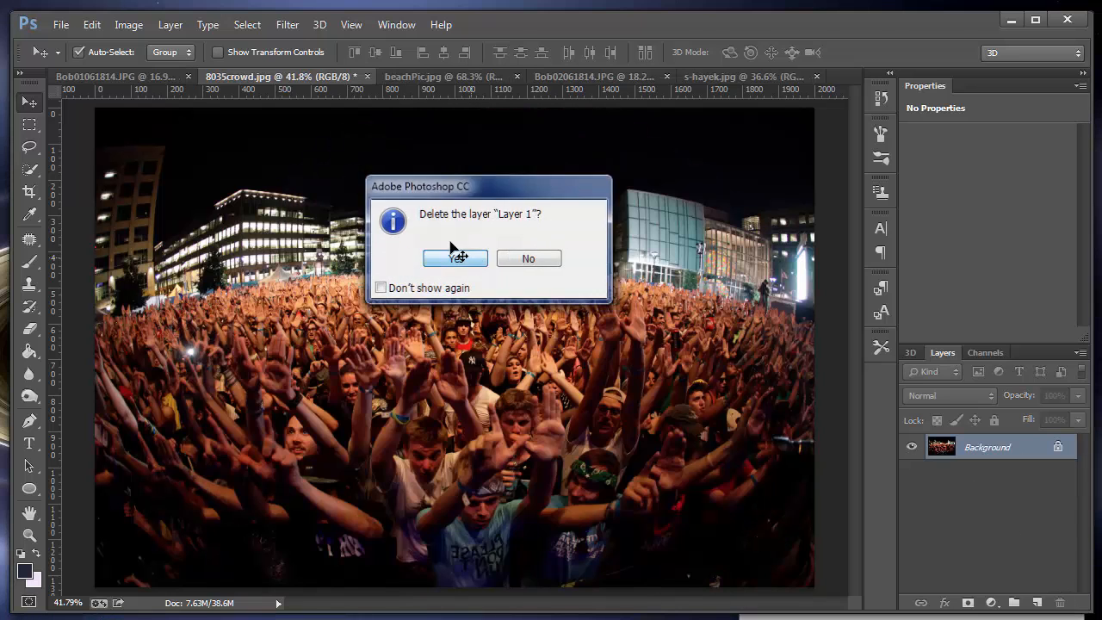
pyautogui.click(112, 77)
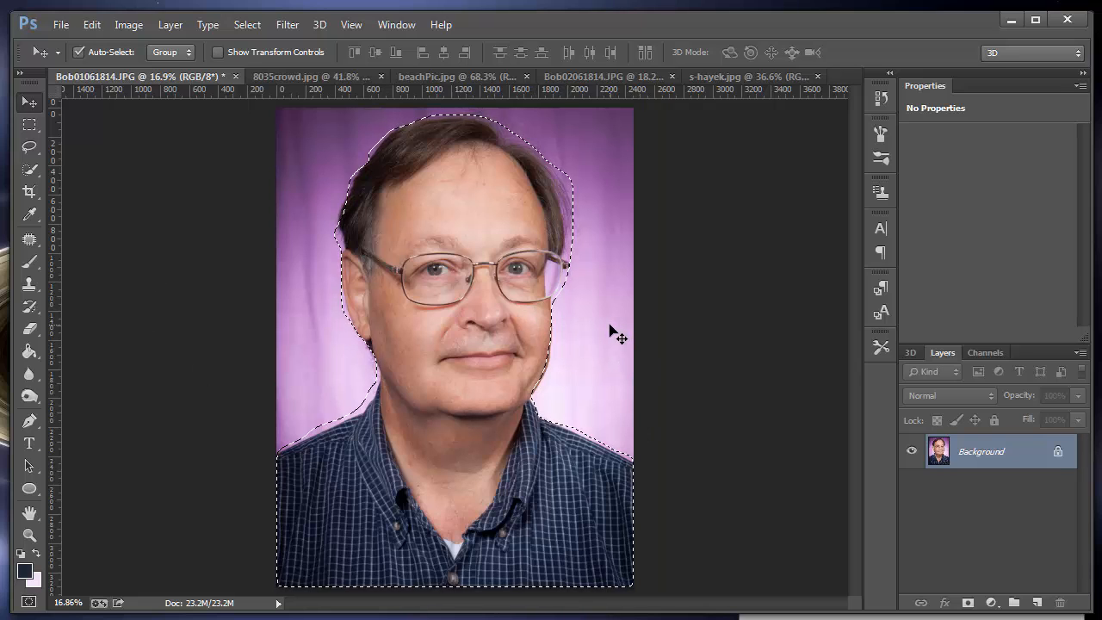
pyautogui.press('l')
pyautogui.hotkey('ctrl', 'd')
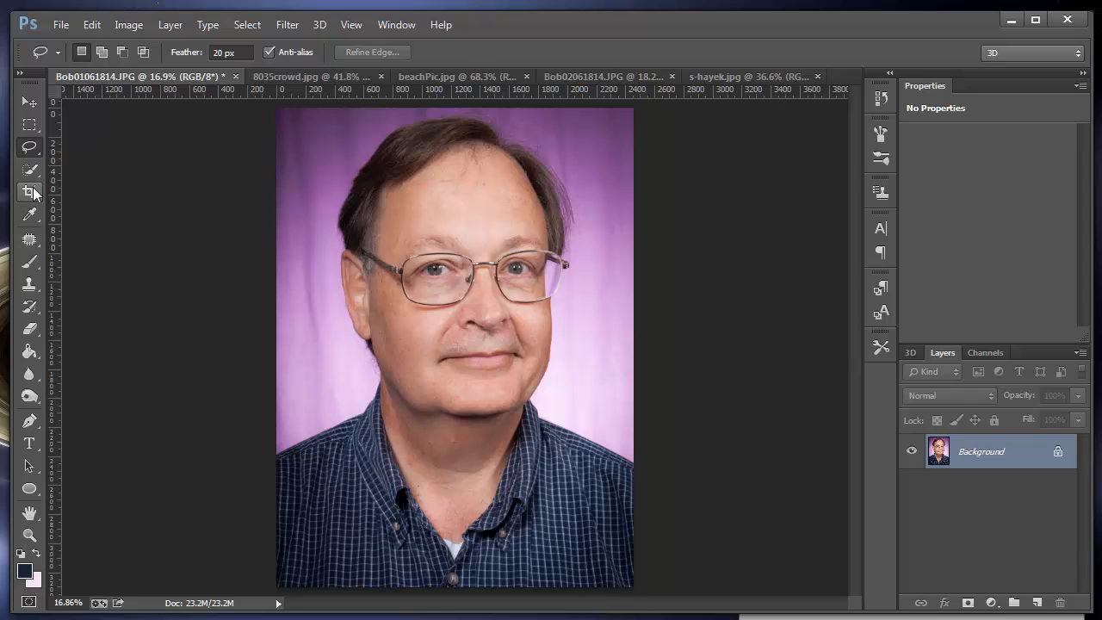
# Step: Select the man's head, including face, hair and glasses, with the Quick Selection tool at brush size 100
pyautogui.click(33, 160)
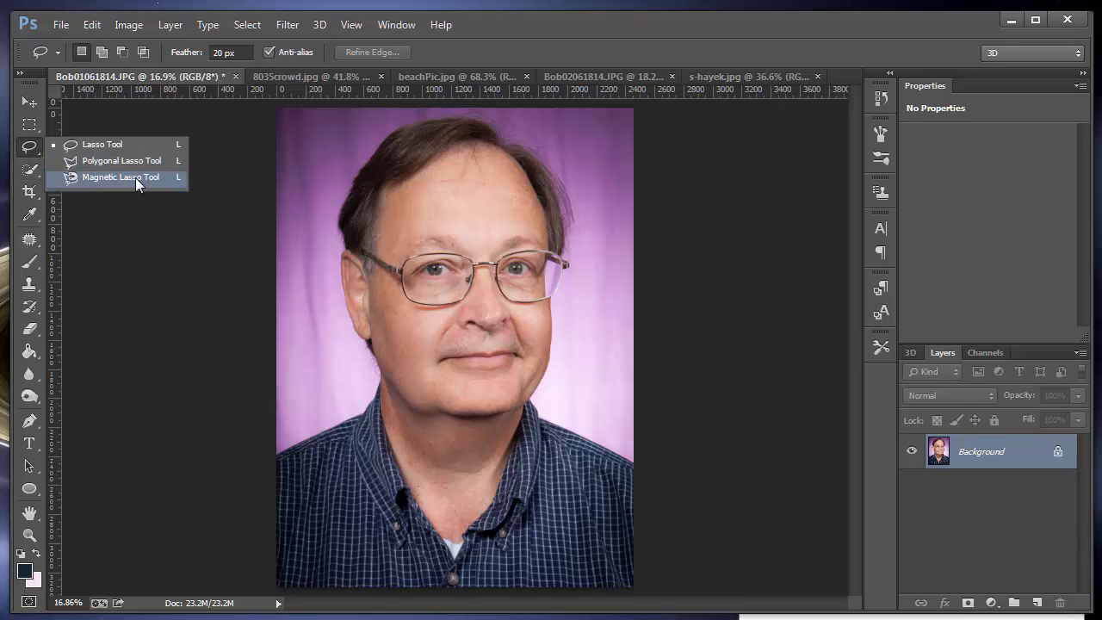
pyautogui.click(30, 177)
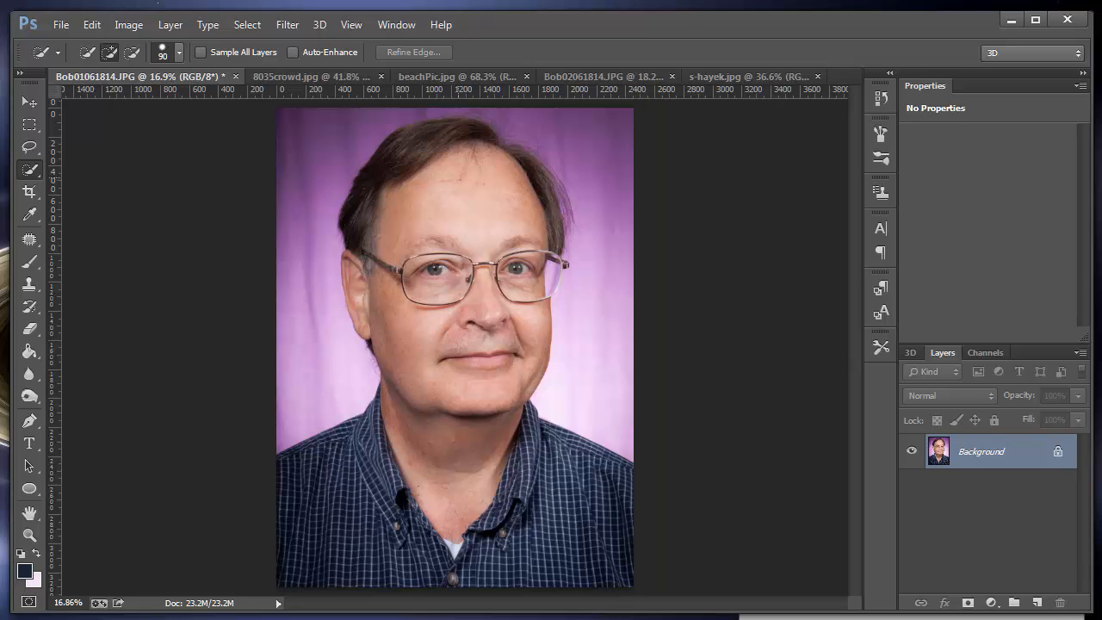
pyautogui.press(']')
pyautogui.moveTo(499, 160)
pyautogui.mouseDown()
pyautogui.moveTo(469, 138)
pyautogui.moveTo(444, 144)
pyautogui.moveTo(431, 184)
pyautogui.moveTo(443, 373)
pyautogui.mouseUp()
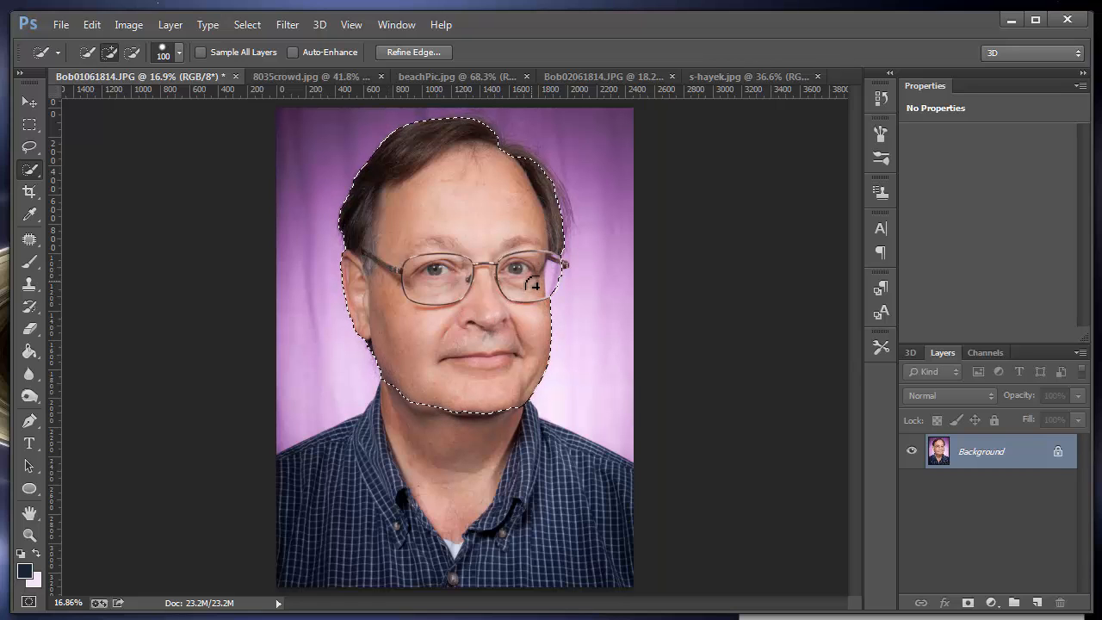
pyautogui.moveTo(532, 269); pyautogui.dragTo(556, 265)
pyautogui.press(']')
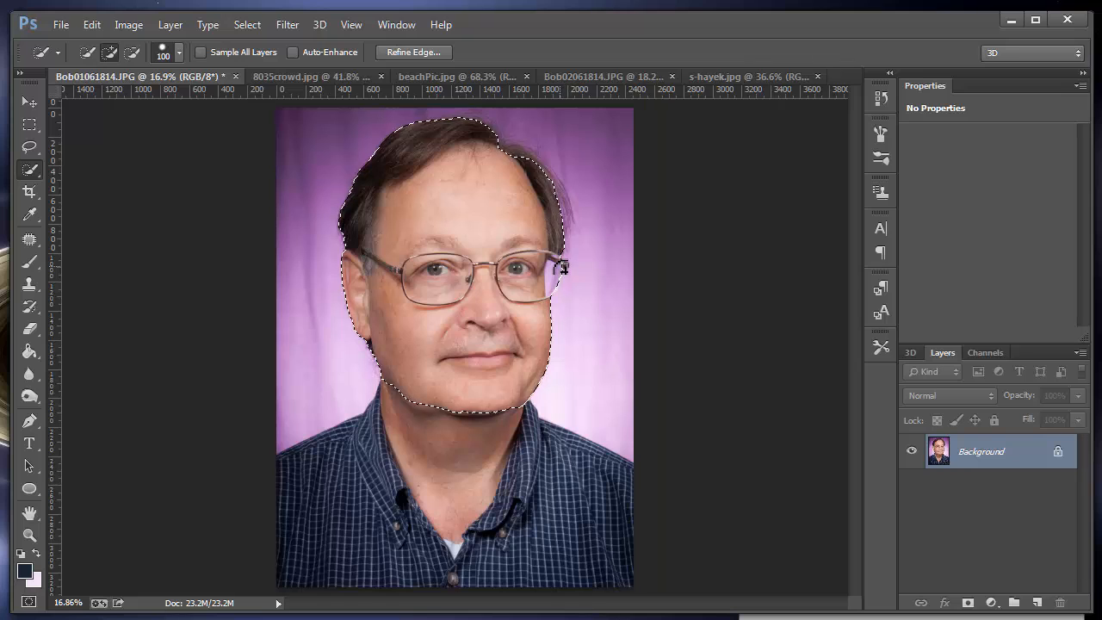
# Step: Examine the selection edge around the jaw, glasses and hair up close
pyautogui.press('[')
pyautogui.press('[')
pyautogui.press('[')
pyautogui.press('[')
pyautogui.hotkey('ctrl', '+')
pyautogui.hotkey('ctrl', '+')
pyautogui.hotkey('ctrl', '+')
pyautogui.hotkey('ctrl', '+')
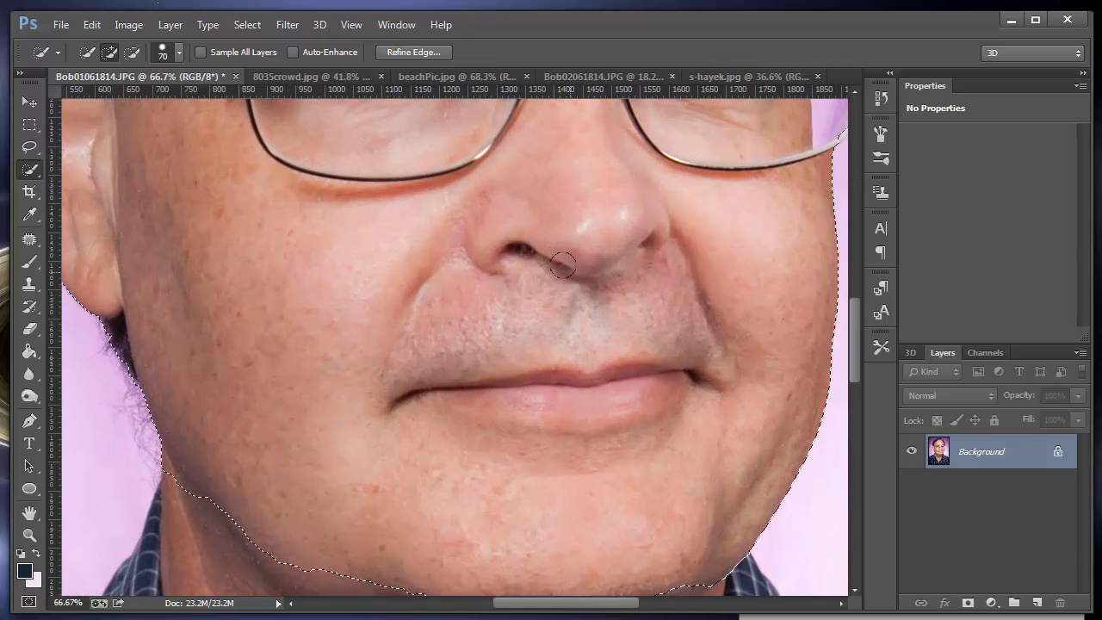
pyautogui.moveTo(631, 305); pyautogui.dragTo(487, 586)
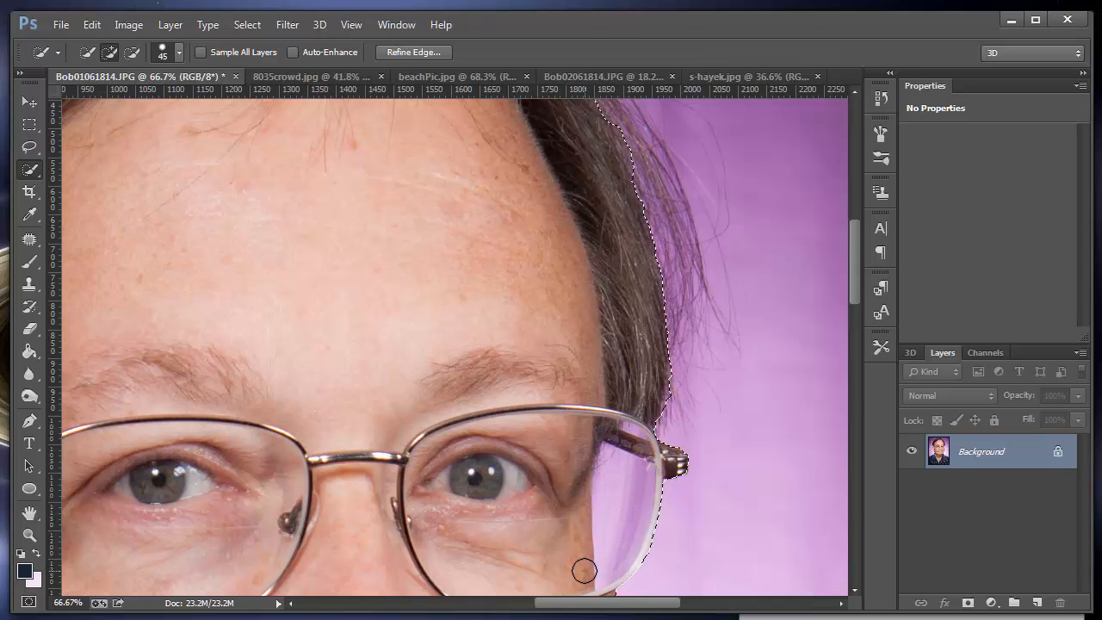
pyautogui.hotkey('ctrl', '0')
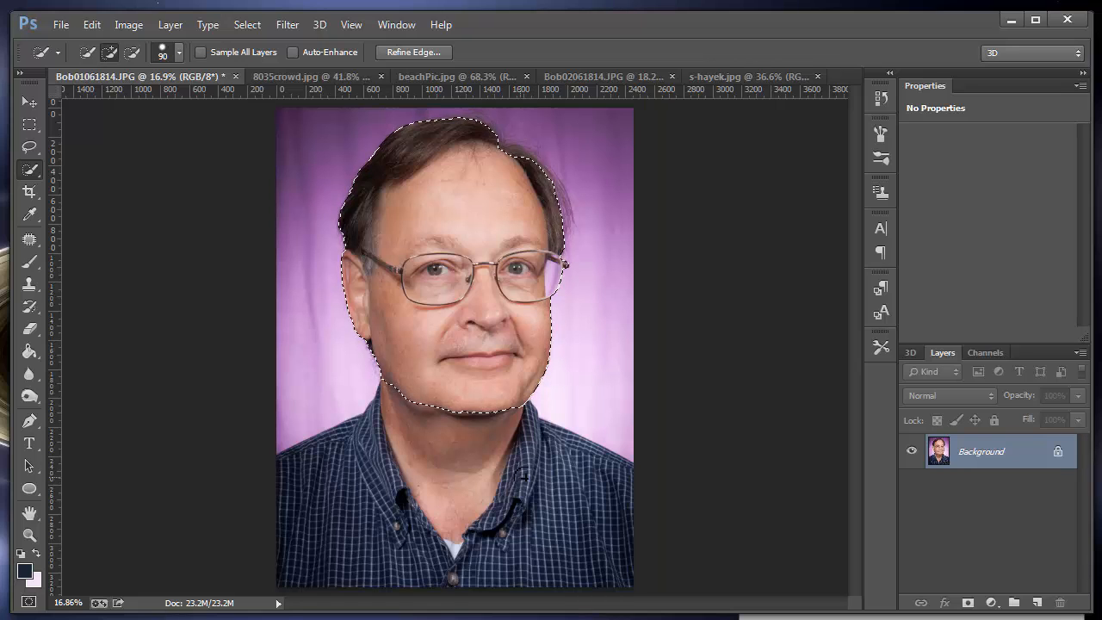
# Step: Add the neck, the shirt and the missed hair beside the forehead to the selection with a size 125 brush
pyautogui.press(']')
pyautogui.press(']')
pyautogui.moveTo(463, 462)
pyautogui.mouseDown()
pyautogui.moveTo(449, 524)
pyautogui.moveTo(402, 477)
pyautogui.moveTo(395, 451)
pyautogui.moveTo(319, 502)
pyautogui.moveTo(332, 478)
pyautogui.moveTo(568, 501)
pyautogui.mouseUp()
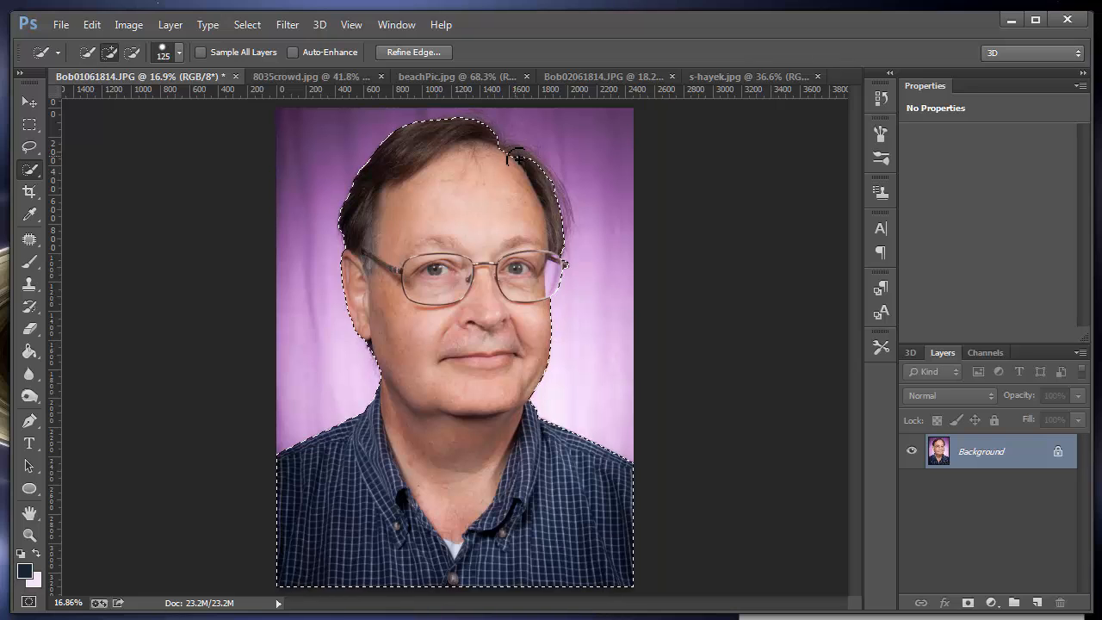
pyautogui.moveTo(542, 189); pyautogui.dragTo(555, 192)
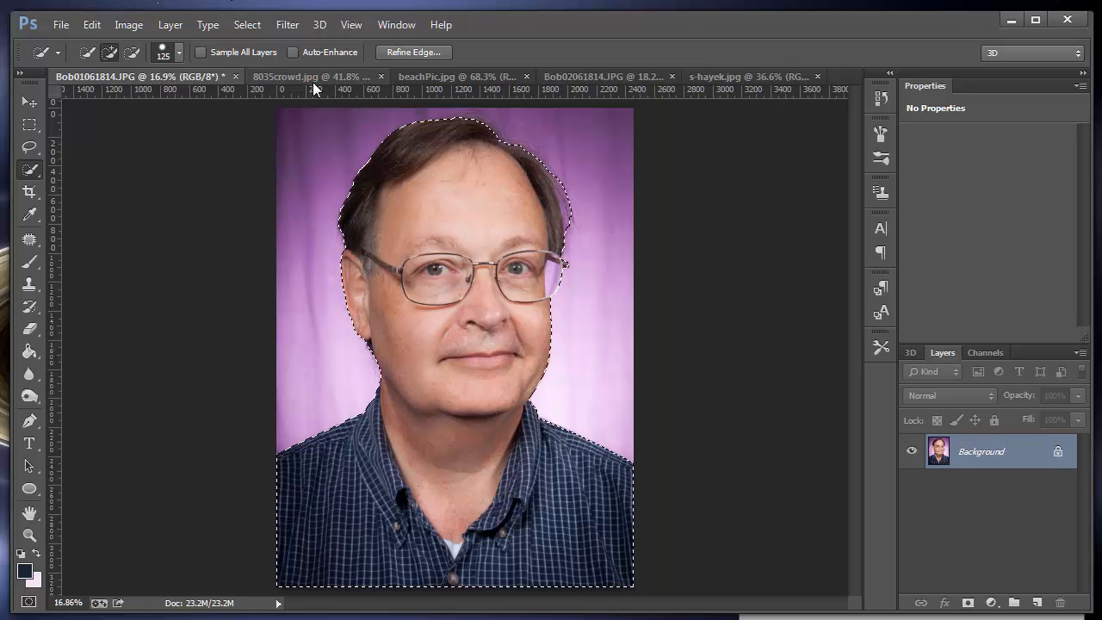
# Step: Open Refine Edge for the selection, enable Smart Radius, and set Radius to 1.9 px and Smooth to 11
pyautogui.click(246, 25)
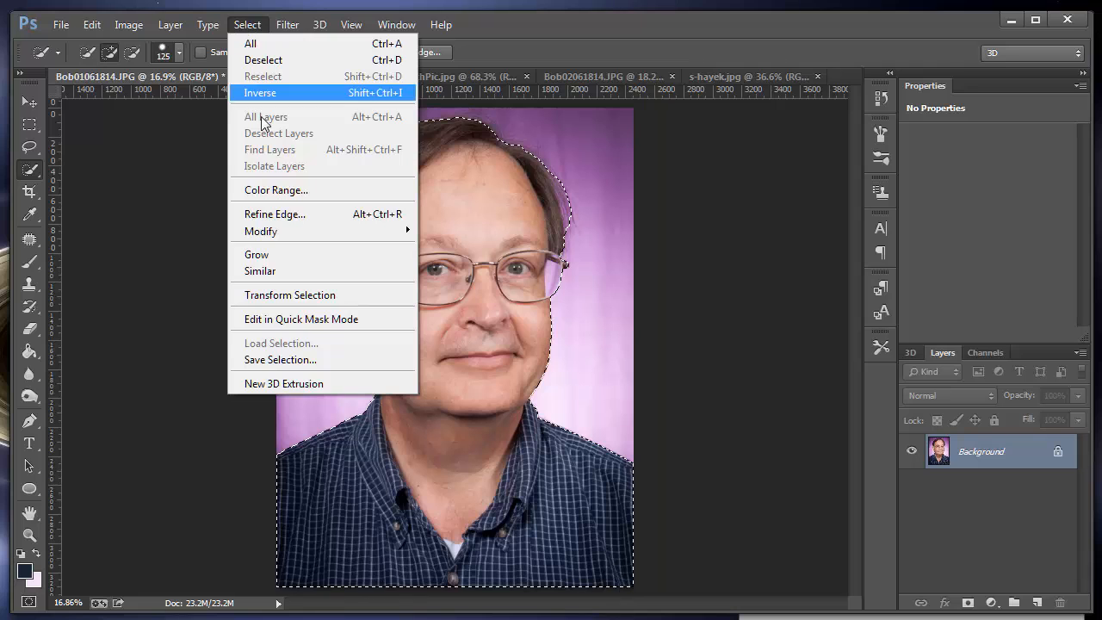
pyautogui.click(345, 215)
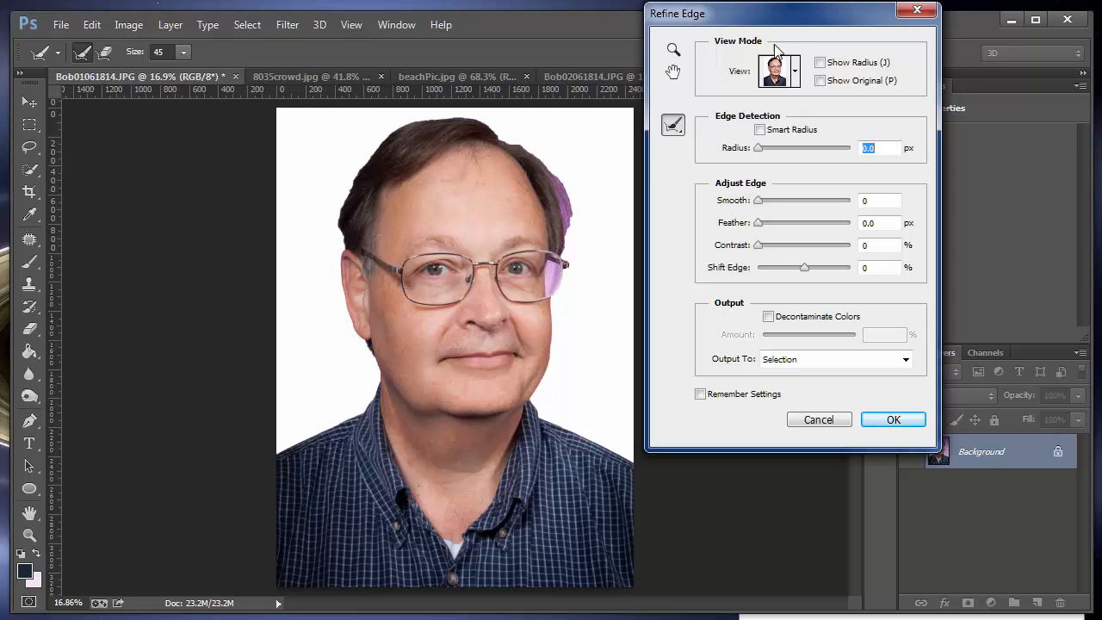
pyautogui.moveTo(763, 18); pyautogui.dragTo(841, 30)
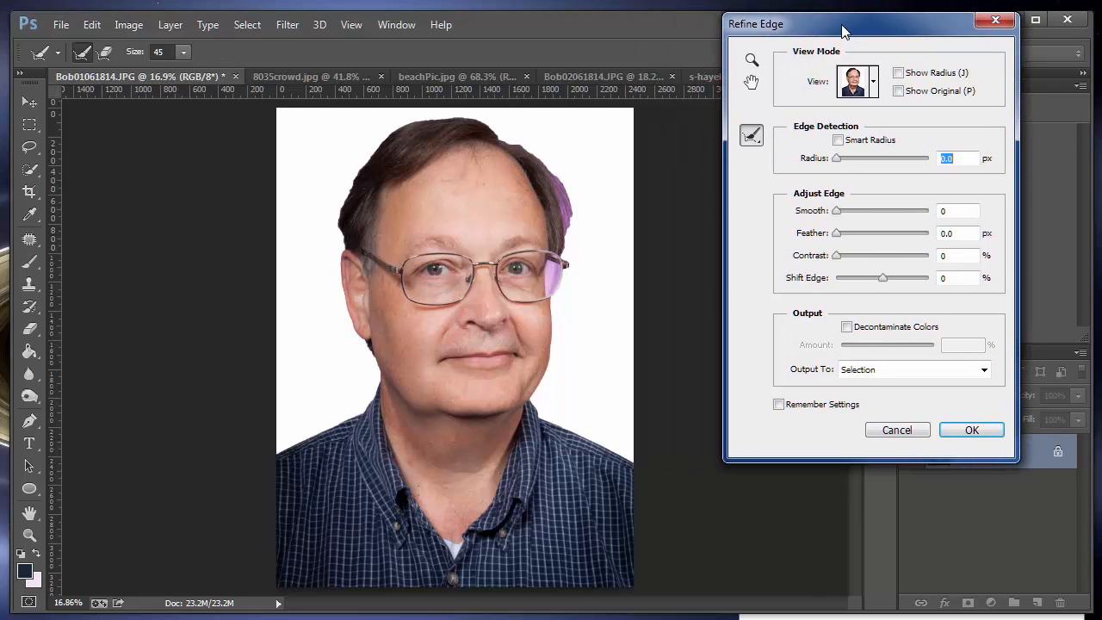
pyautogui.click(840, 141)
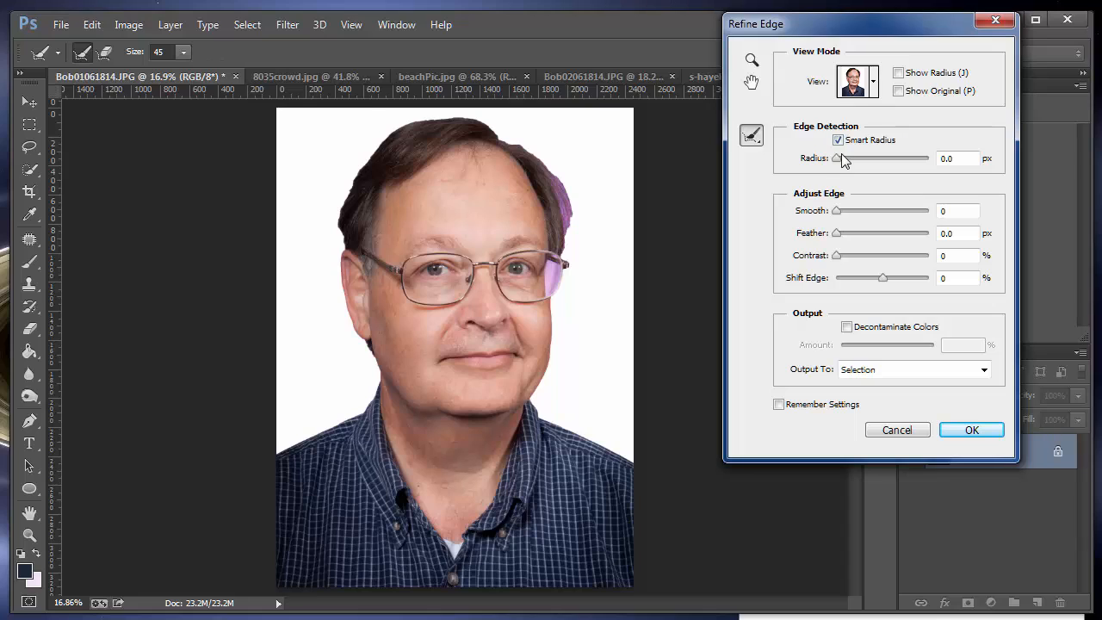
pyautogui.moveTo(835, 159); pyautogui.dragTo(846, 159)
pyautogui.moveTo(836, 211); pyautogui.dragTo(849, 211)
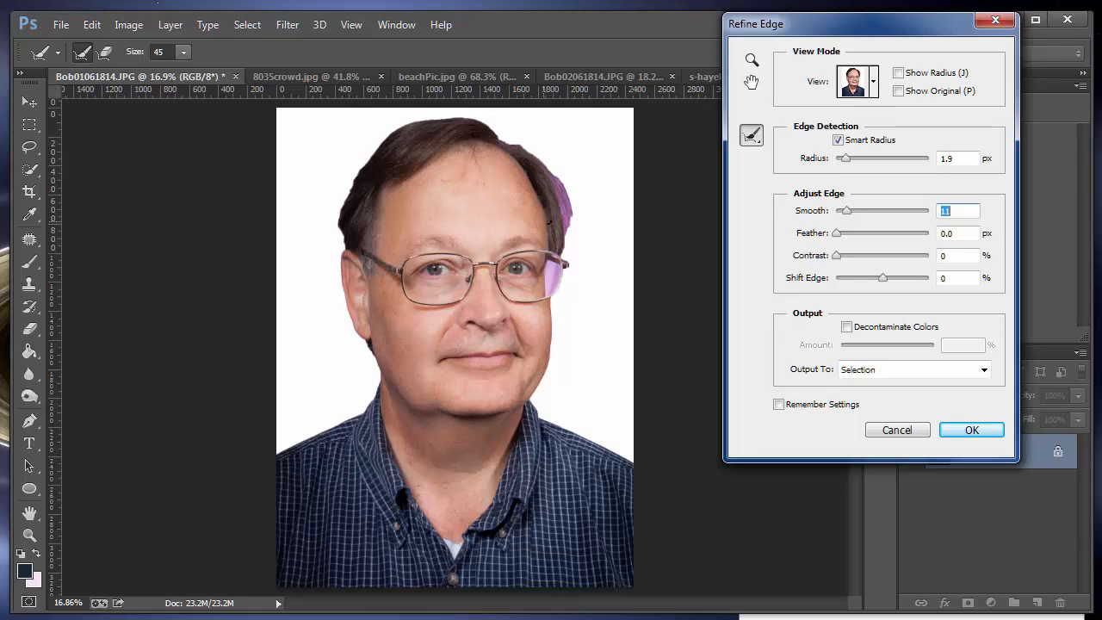
# Step: Refine the edge along the hair, glasses lens, face and shoulders with a size 150 Refine Radius brush
pyautogui.press(']')
pyautogui.press(']')
pyautogui.press(']')
pyautogui.moveTo(568, 226)
pyautogui.mouseDown()
pyautogui.moveTo(556, 178)
pyautogui.moveTo(506, 138)
pyautogui.moveTo(454, 120)
pyautogui.moveTo(396, 131)
pyautogui.moveTo(347, 197)
pyautogui.moveTo(338, 232)
pyautogui.moveTo(384, 396)
pyautogui.mouseUp()
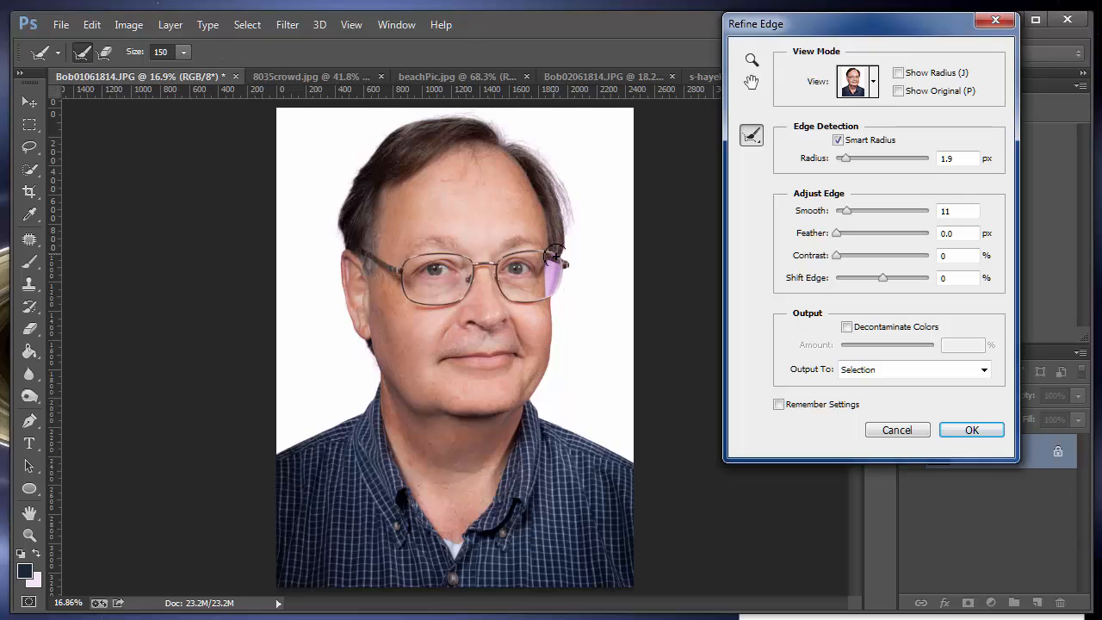
pyautogui.moveTo(555, 255); pyautogui.dragTo(552, 303)
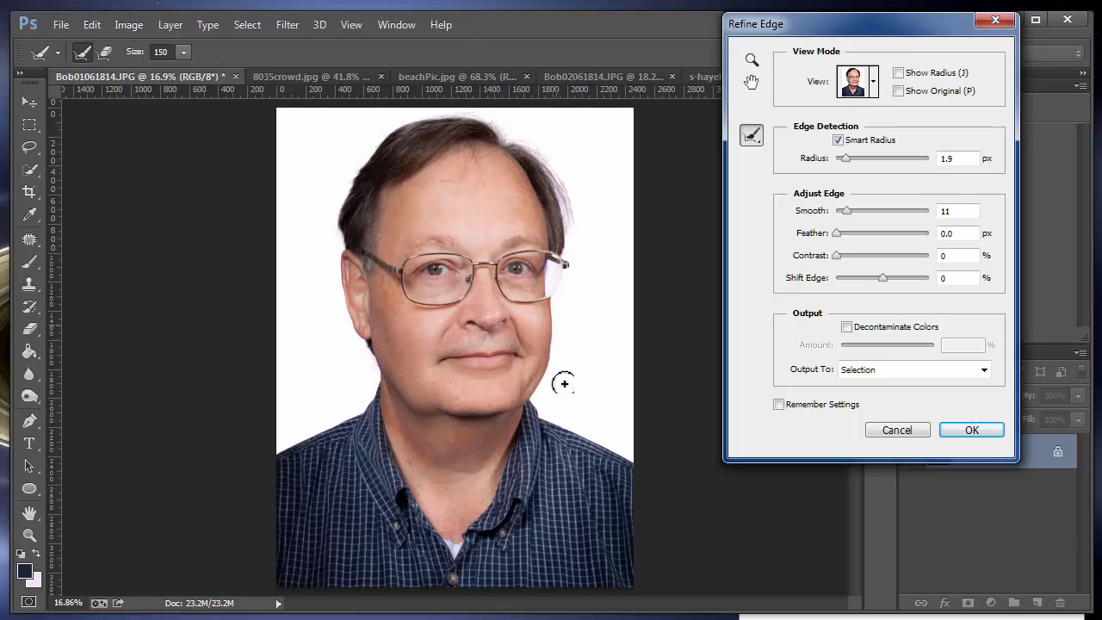
pyautogui.moveTo(551, 328)
pyautogui.mouseDown()
pyautogui.moveTo(553, 304)
pyautogui.moveTo(535, 405)
pyautogui.moveTo(647, 473)
pyautogui.mouseUp()
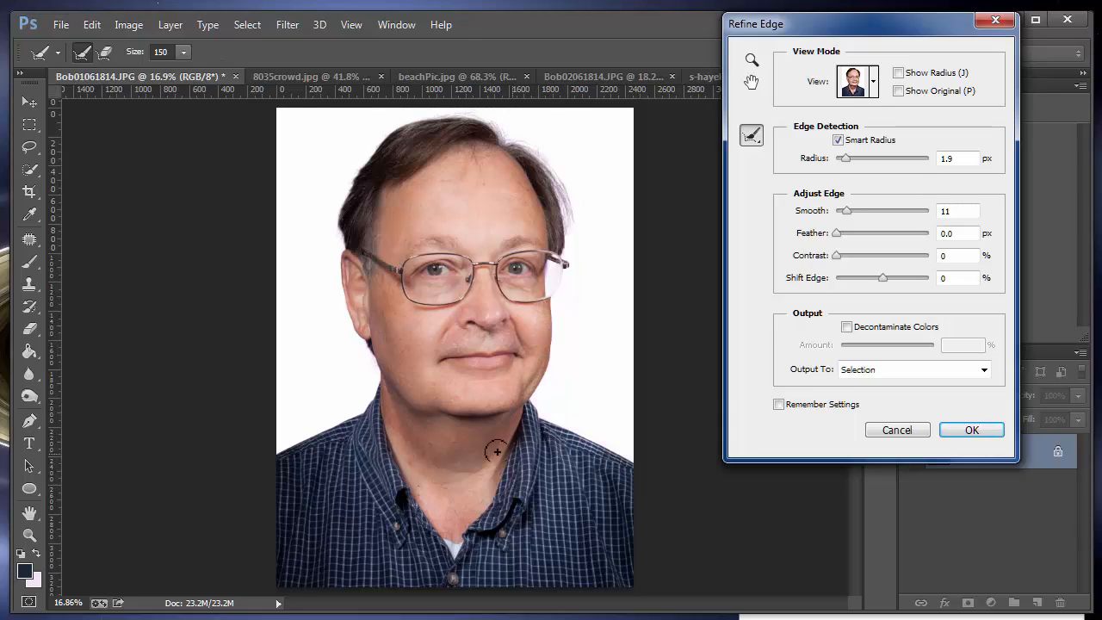
pyautogui.moveTo(381, 420)
pyautogui.mouseDown()
pyautogui.moveTo(372, 407)
pyautogui.moveTo(279, 465)
pyautogui.mouseUp()
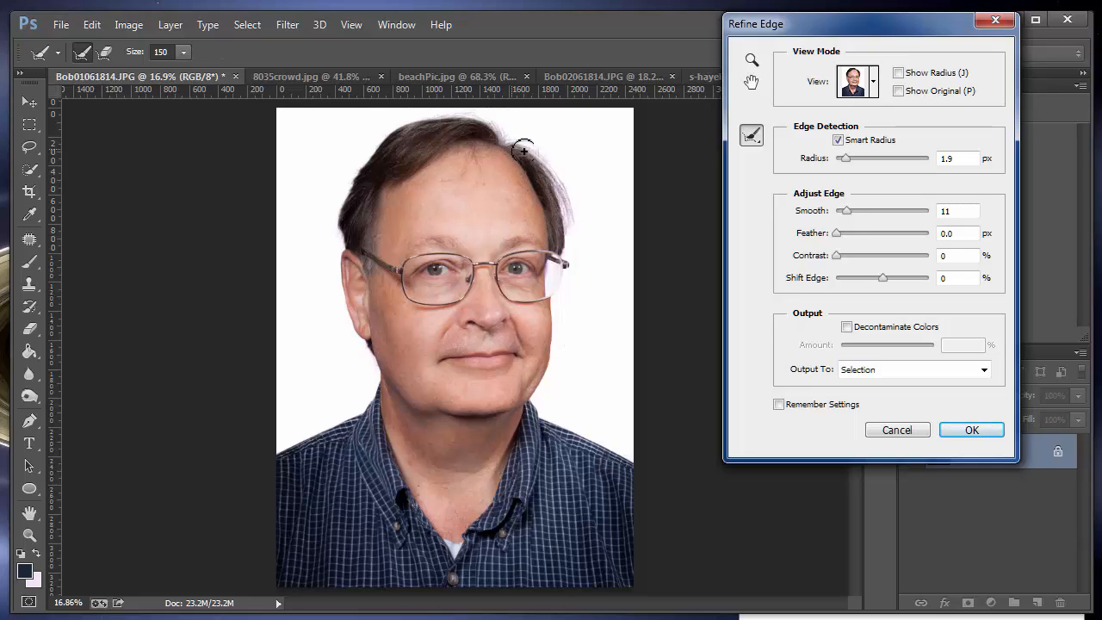
pyautogui.moveTo(539, 153); pyautogui.dragTo(574, 199)
# Step: Check the refined hair edge up close, and output the selection to a New Layer with Layer Mask with Remember Settings enabled
pyautogui.click(752, 60)
pyautogui.moveTo(526, 176); pyautogui.dragTo(532, 356)
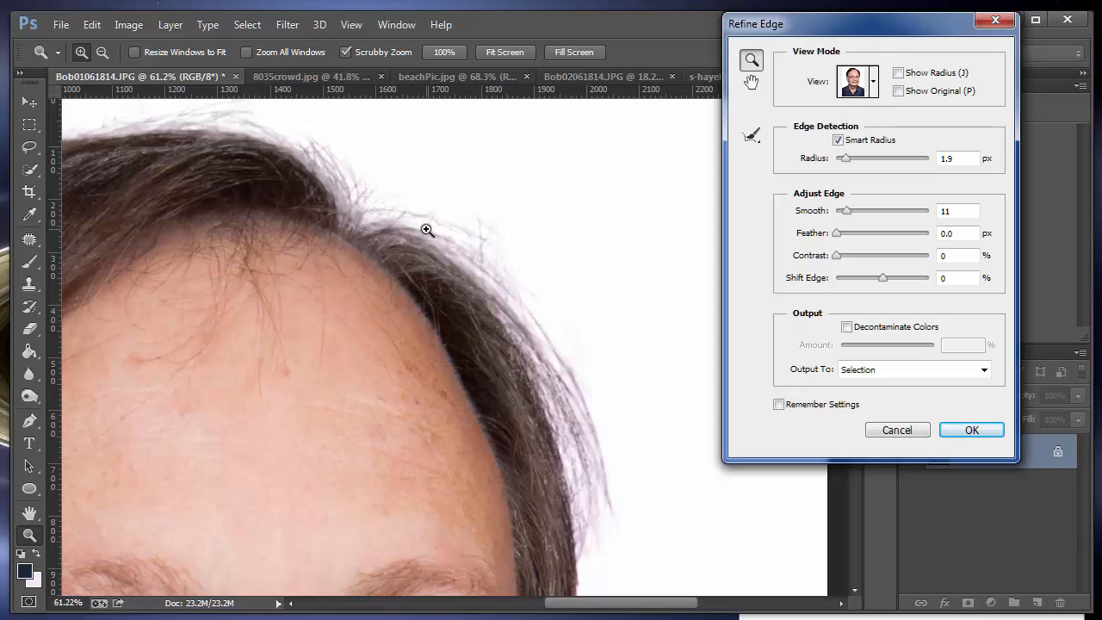
pyautogui.scroll(-5, 427, 230)
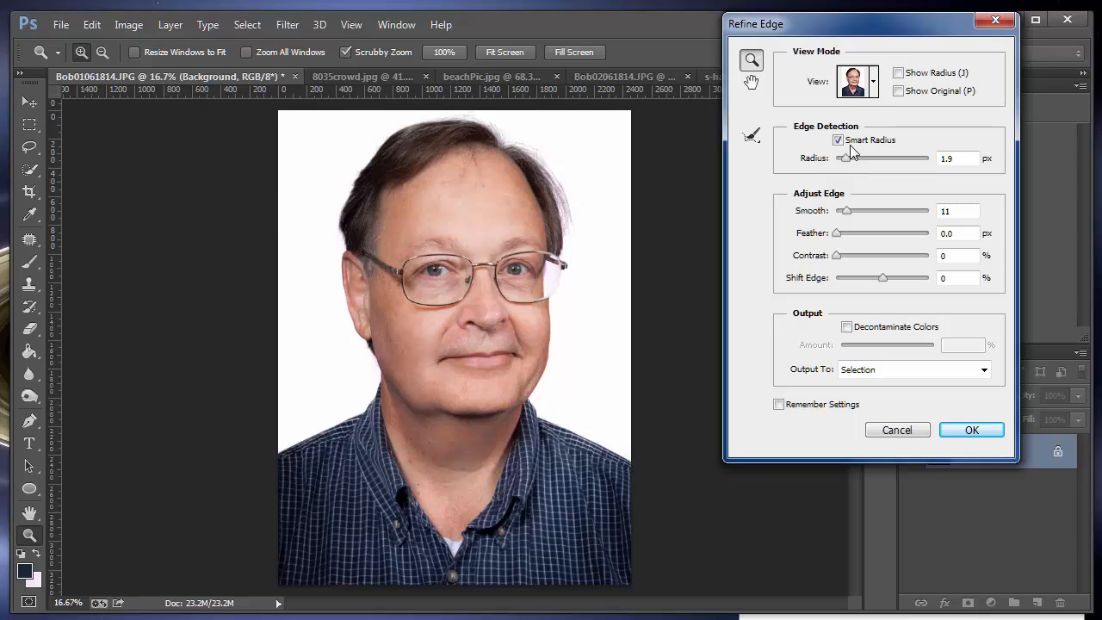
pyautogui.click(912, 370)
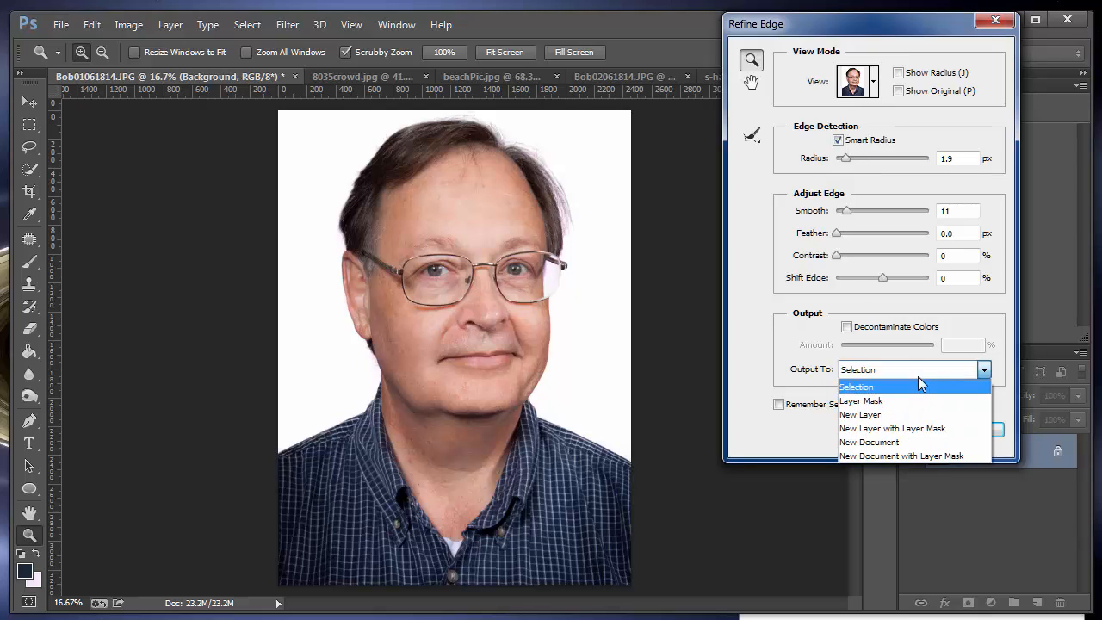
pyautogui.click(920, 428)
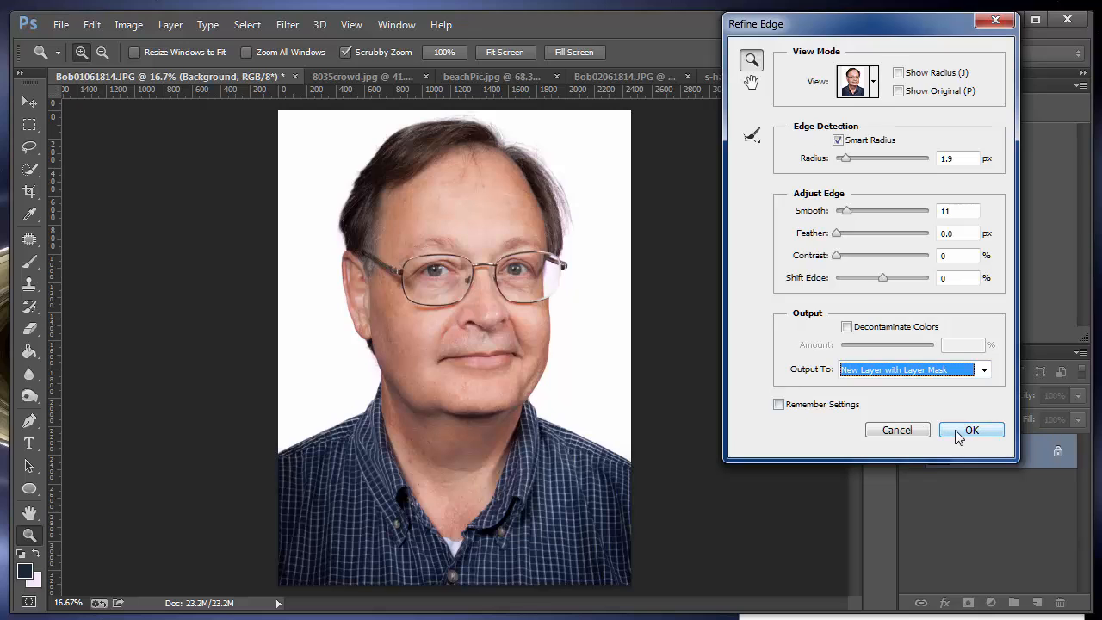
pyautogui.click(818, 406)
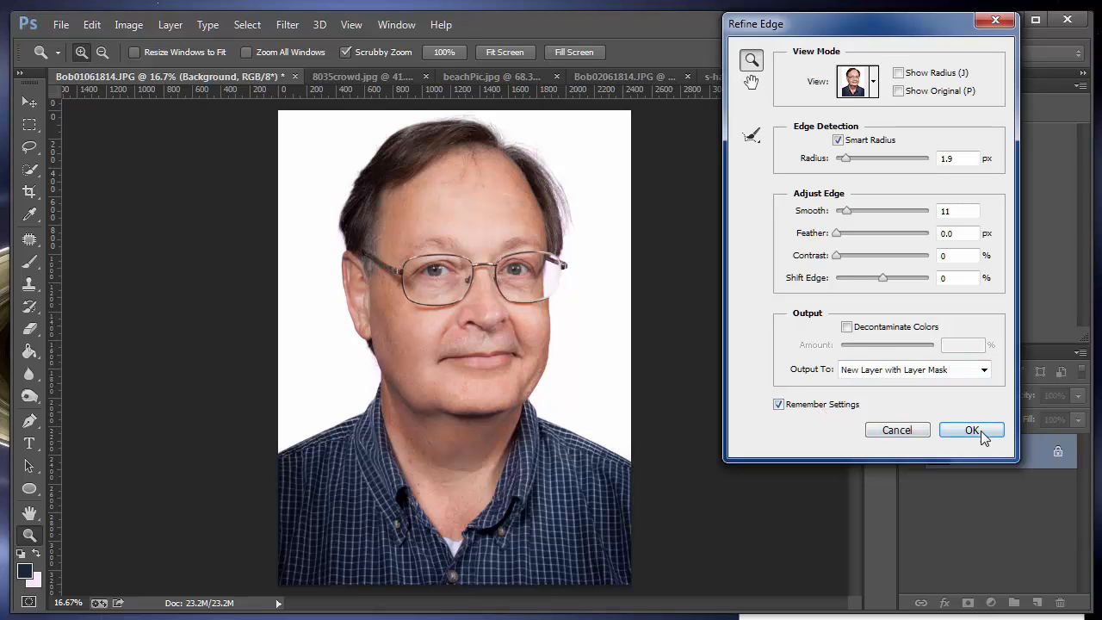
pyautogui.click(982, 437)
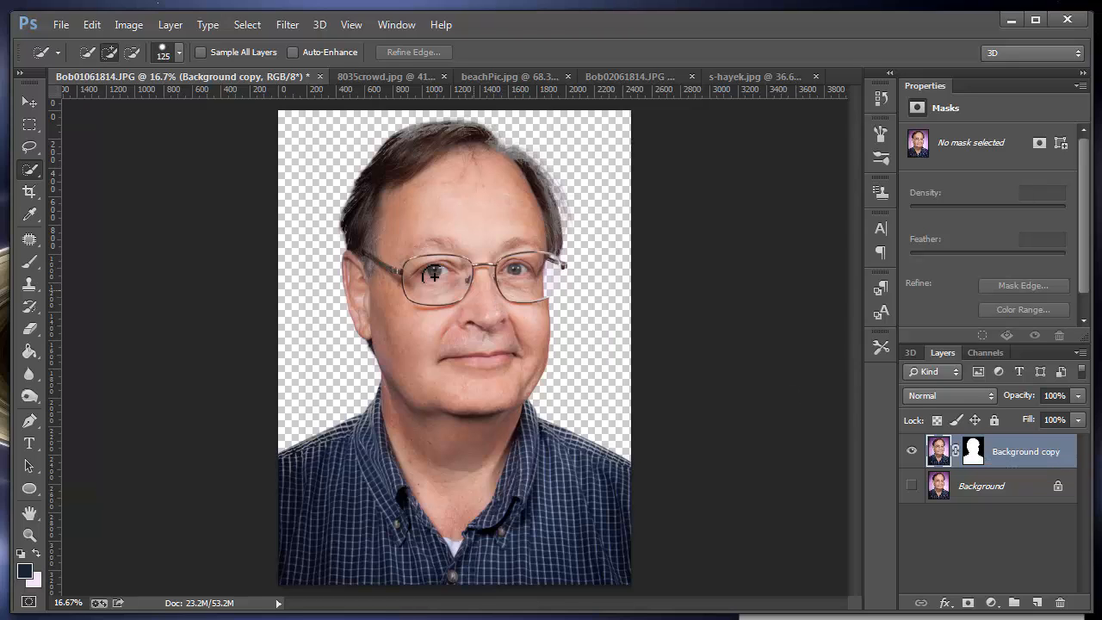
# Step: Move the masked cutout layer into 8035crowd.jpg and shift it down so the man's hair fits inside the picture
pyautogui.click(29, 104)
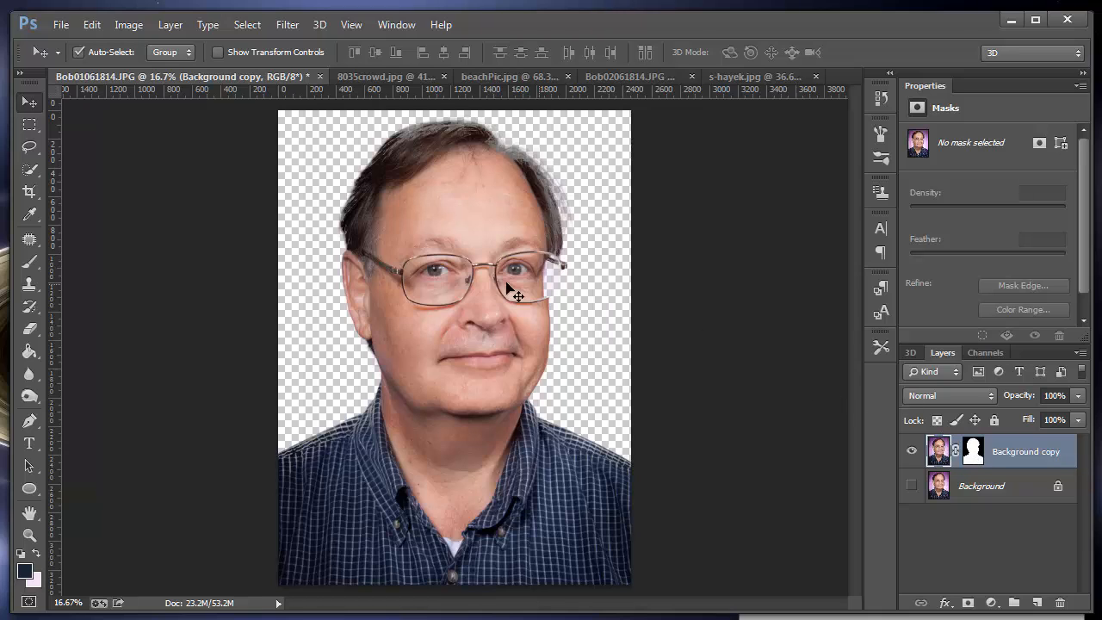
pyautogui.moveTo(487, 291); pyautogui.dragTo(431, 317)
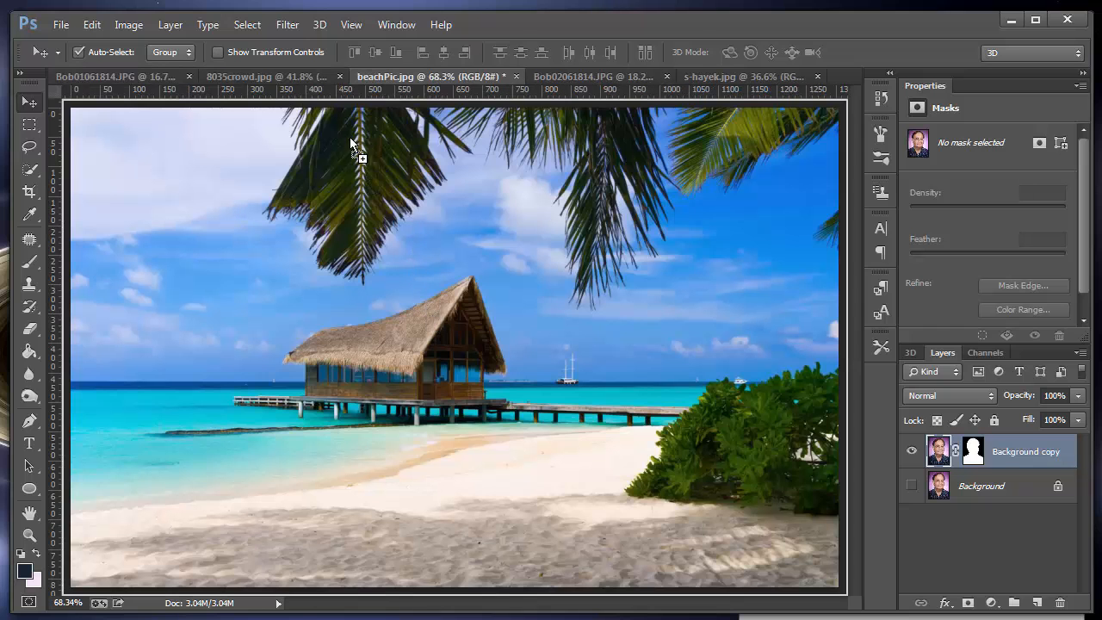
pyautogui.moveTo(351, 139); pyautogui.dragTo(436, 333)
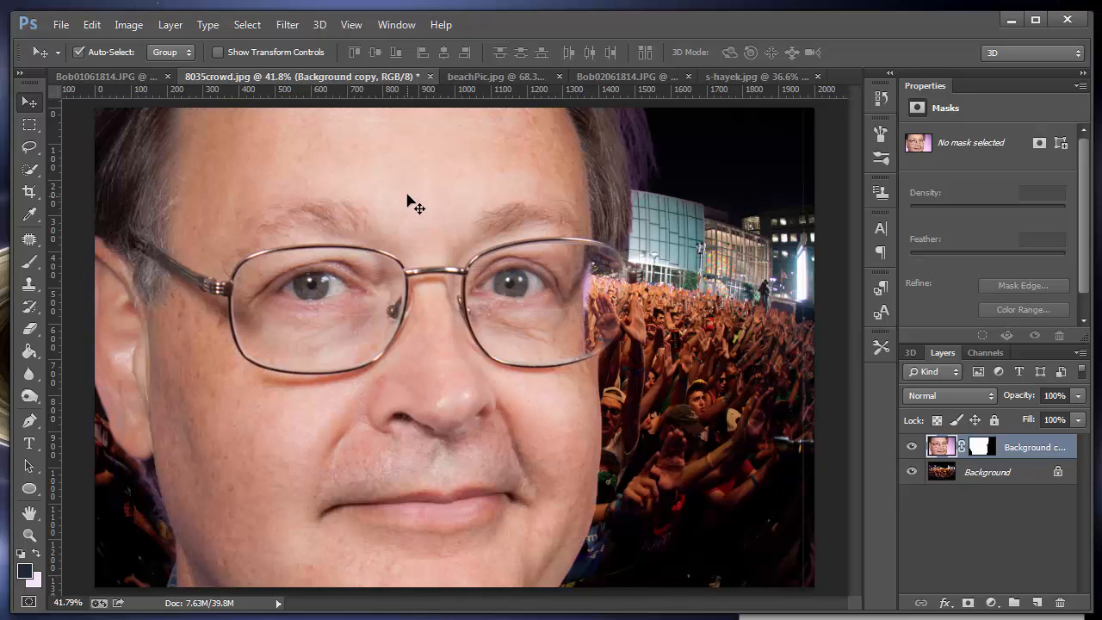
pyautogui.moveTo(407, 198); pyautogui.dragTo(478, 349)
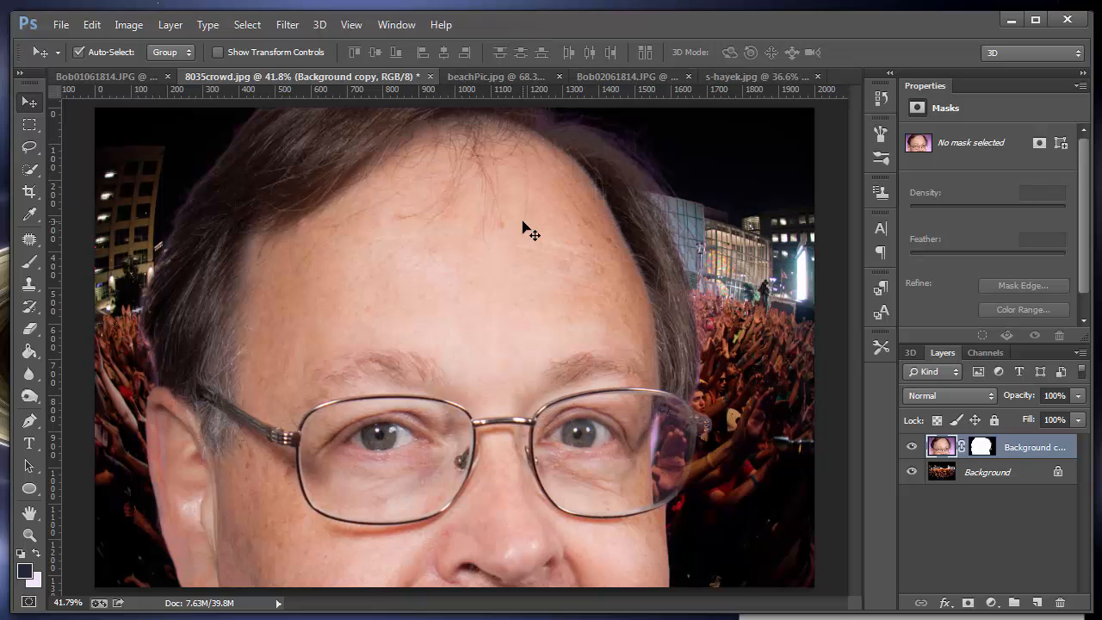
# Step: Scale the cutout to about 31.6% with Free Transform and place it centrally along the lower edge of the crowd photo
pyautogui.scroll(-5, 610, 334)
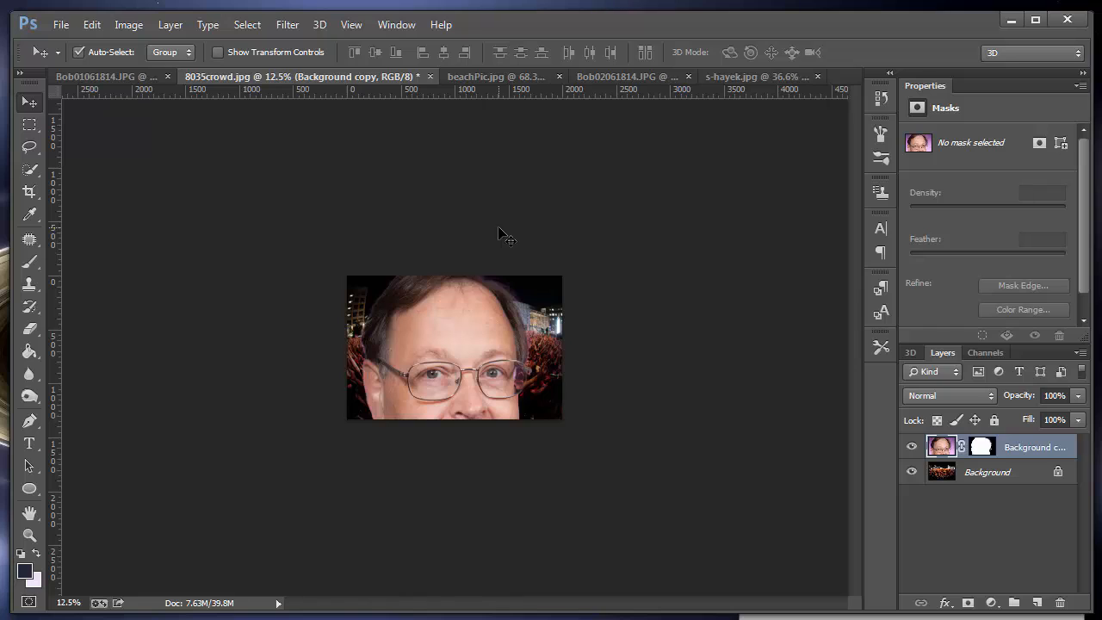
pyautogui.hotkey('ctrl', 't')
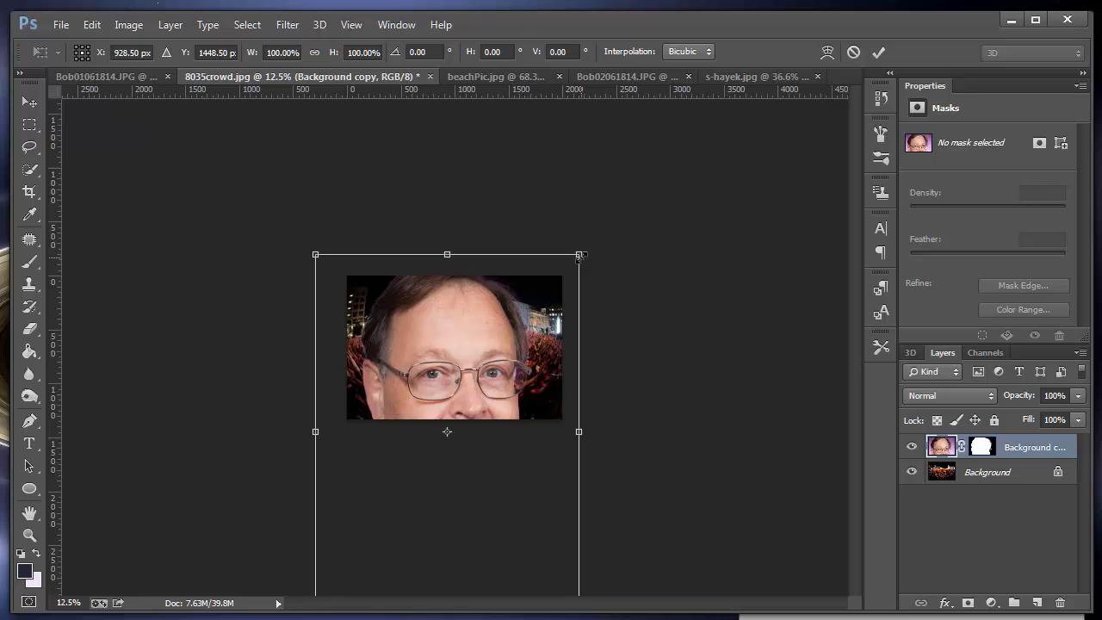
pyautogui.moveTo(580, 254); pyautogui.dragTo(425, 458)
pyautogui.moveTo(384, 494); pyautogui.dragTo(456, 322)
pyautogui.moveTo(498, 288); pyautogui.dragTo(472, 345)
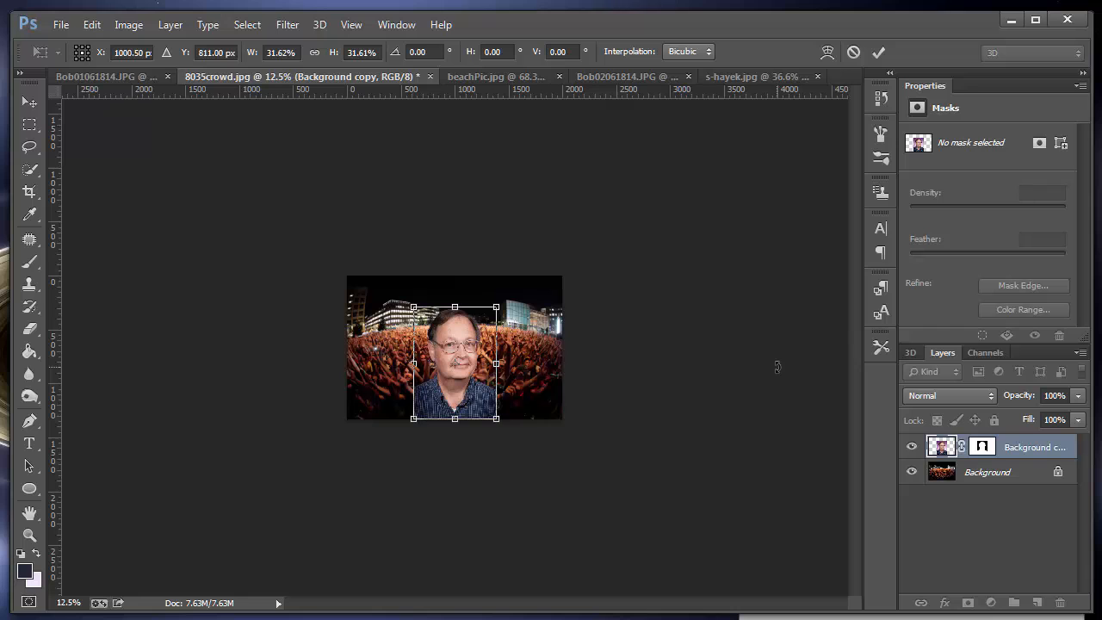
pyautogui.hotkey('ctrl', '0')
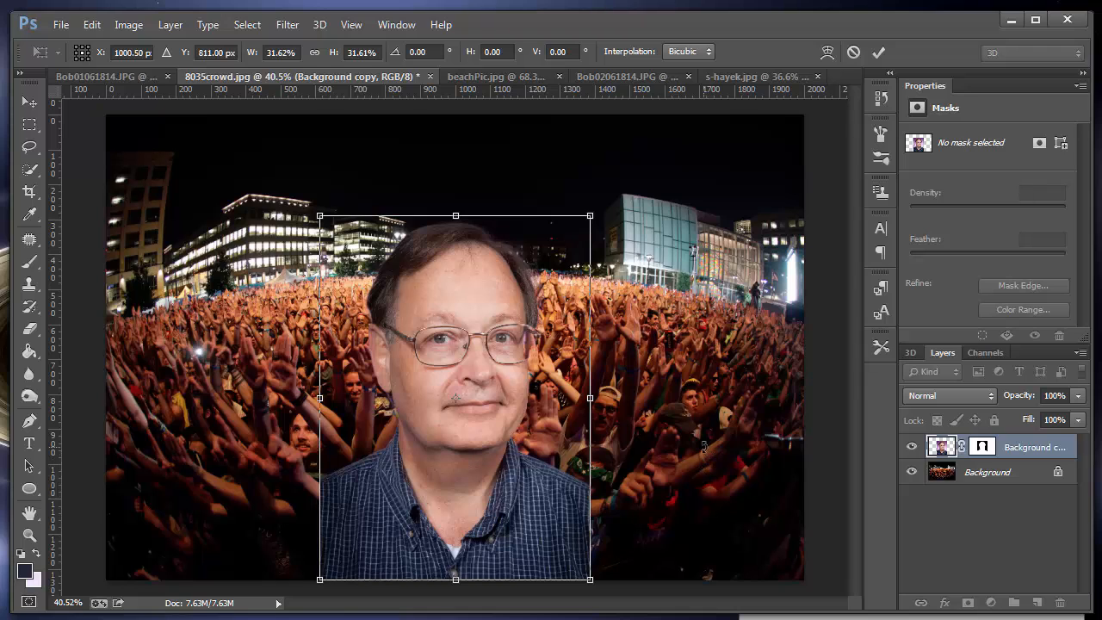
pyautogui.press('Return')
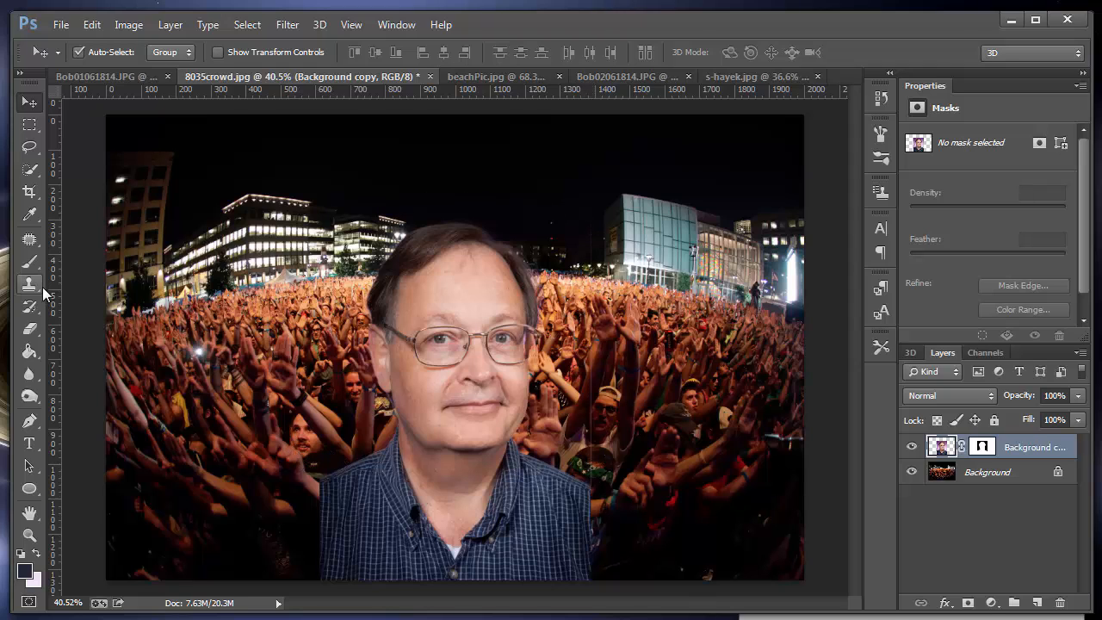
# Step: Erase around the man's shoulders and head on the cutout layer with a size 90 Eraser
pyautogui.click(31, 330)
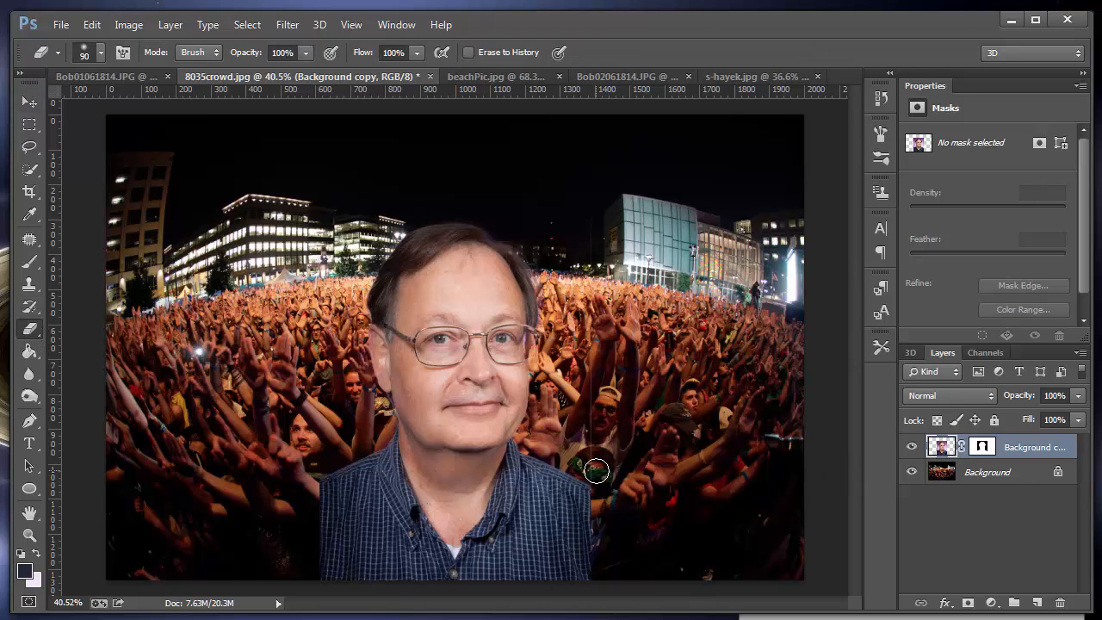
pyautogui.moveTo(596, 471); pyautogui.dragTo(591, 272)
# Step: Open the Camera Raw Filter on the cutout layer and set its Targeted Adjustment tool to Saturation
pyautogui.click(290, 25)
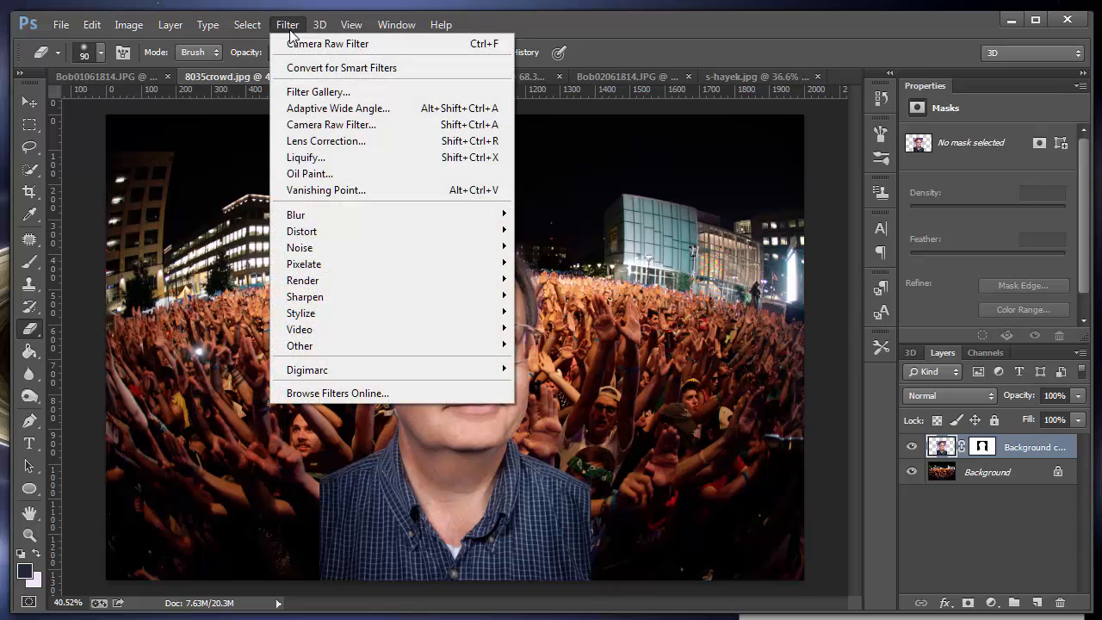
pyautogui.click(344, 126)
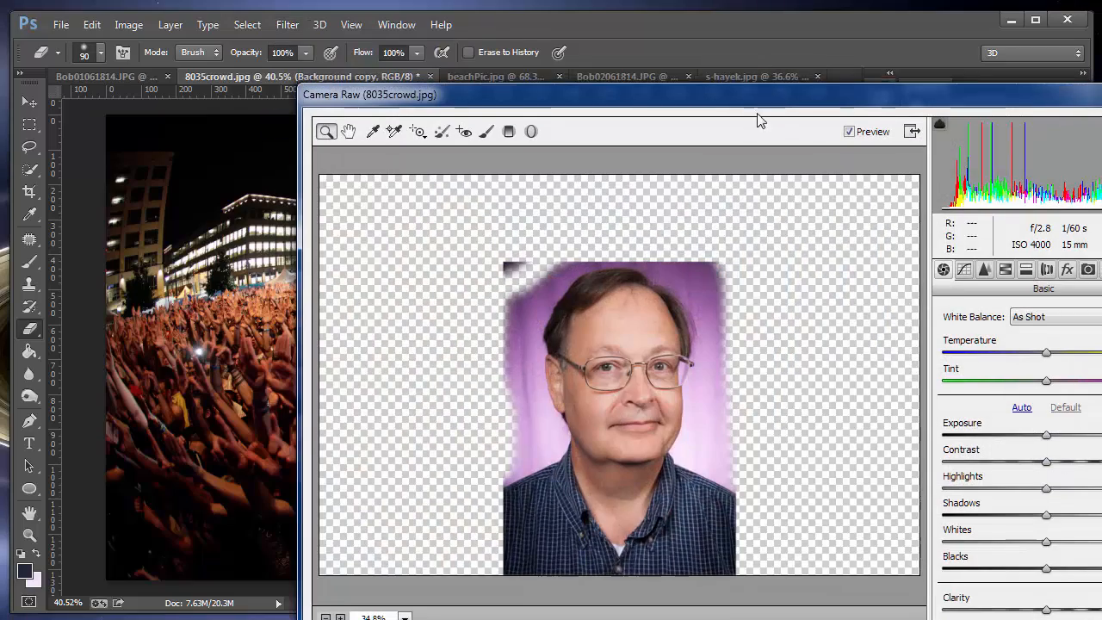
pyautogui.moveTo(760, 120); pyautogui.dragTo(1101, 73)
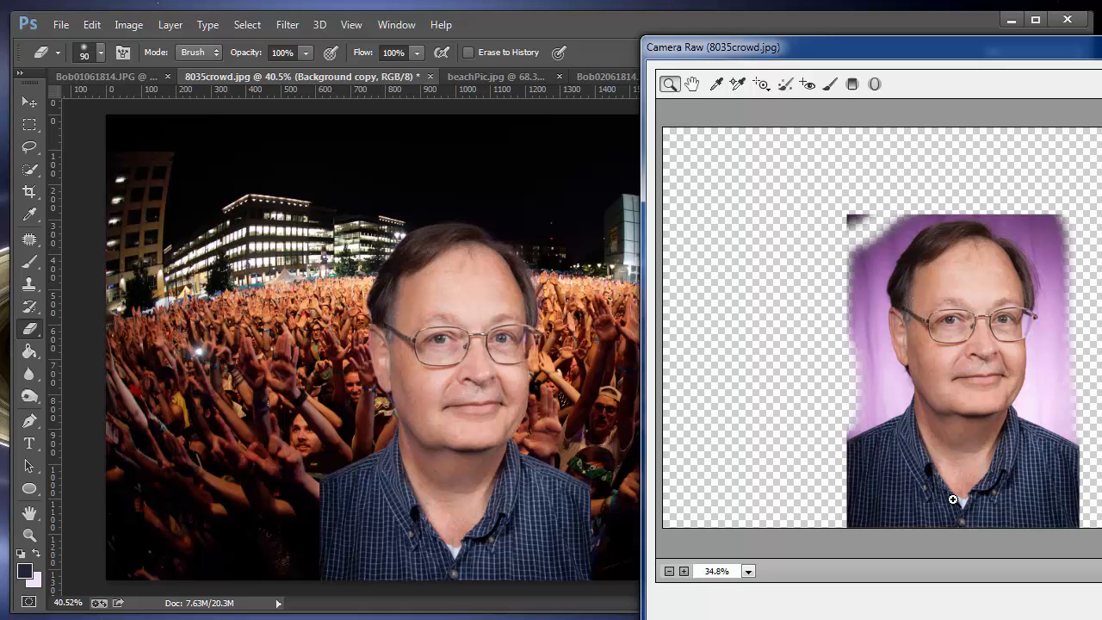
pyautogui.click(761, 84)
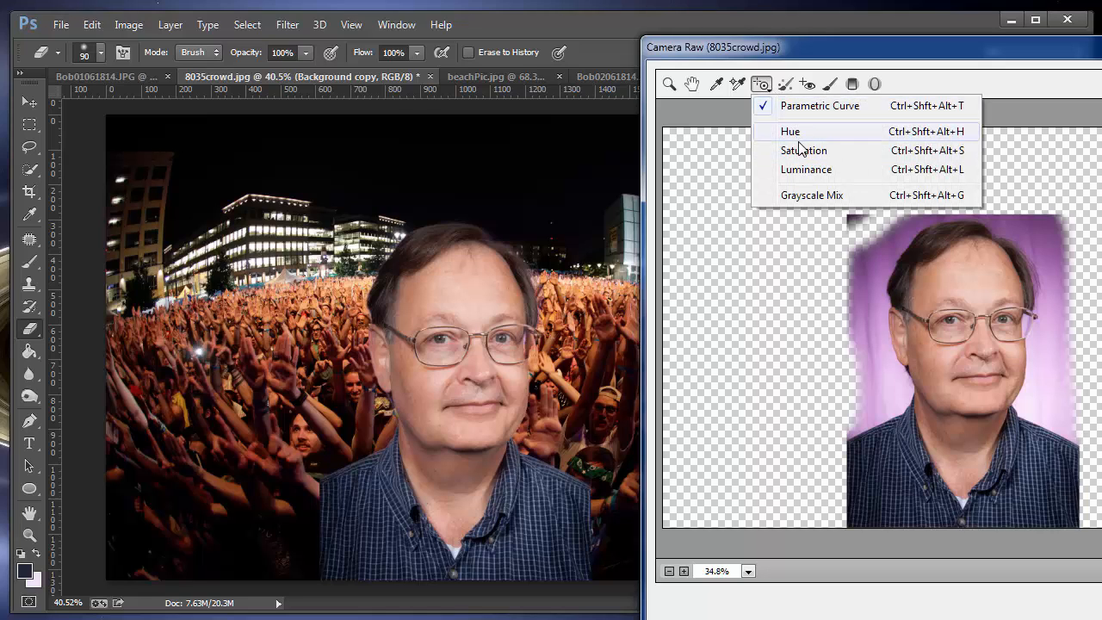
pyautogui.click(796, 109)
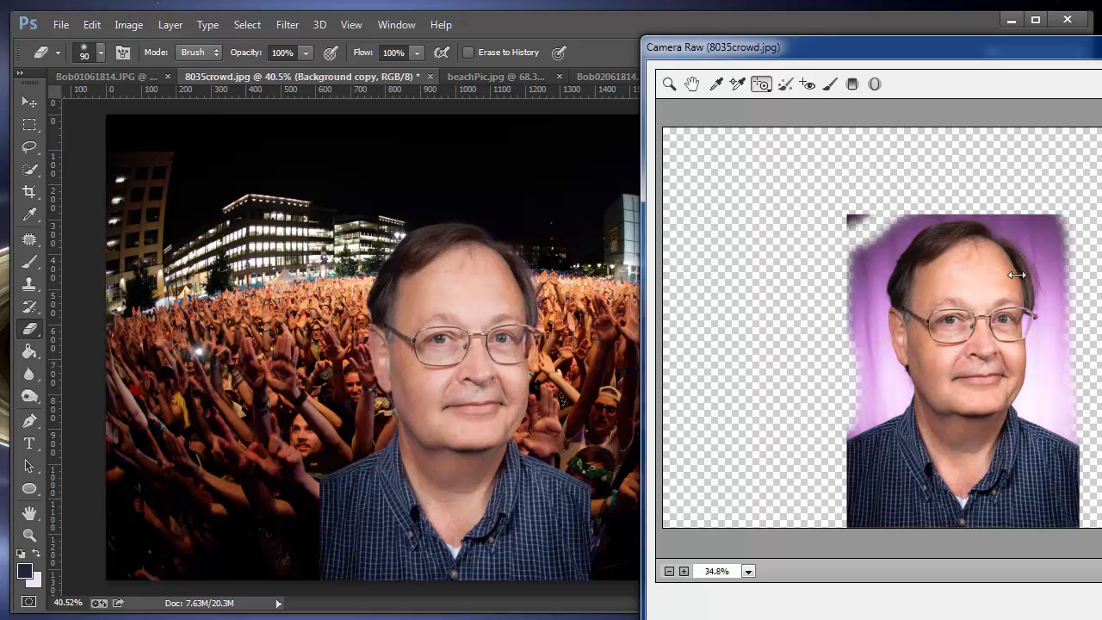
pyautogui.click(762, 86)
pyautogui.click(803, 151)
# Step: Darken the man's skin and shirt with targeted Luminance adjustments, Oranges -33, Blues -34, Purples -8 and Reds -2, and apply the filter
pyautogui.click(763, 86)
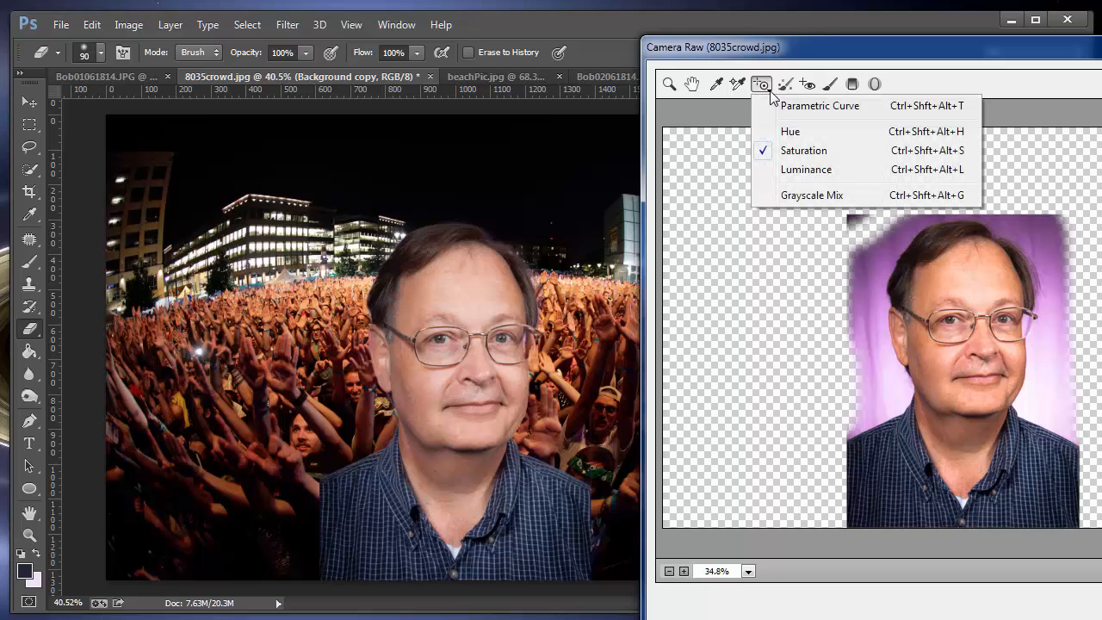
pyautogui.click(810, 170)
pyautogui.moveTo(994, 300); pyautogui.dragTo(967, 297)
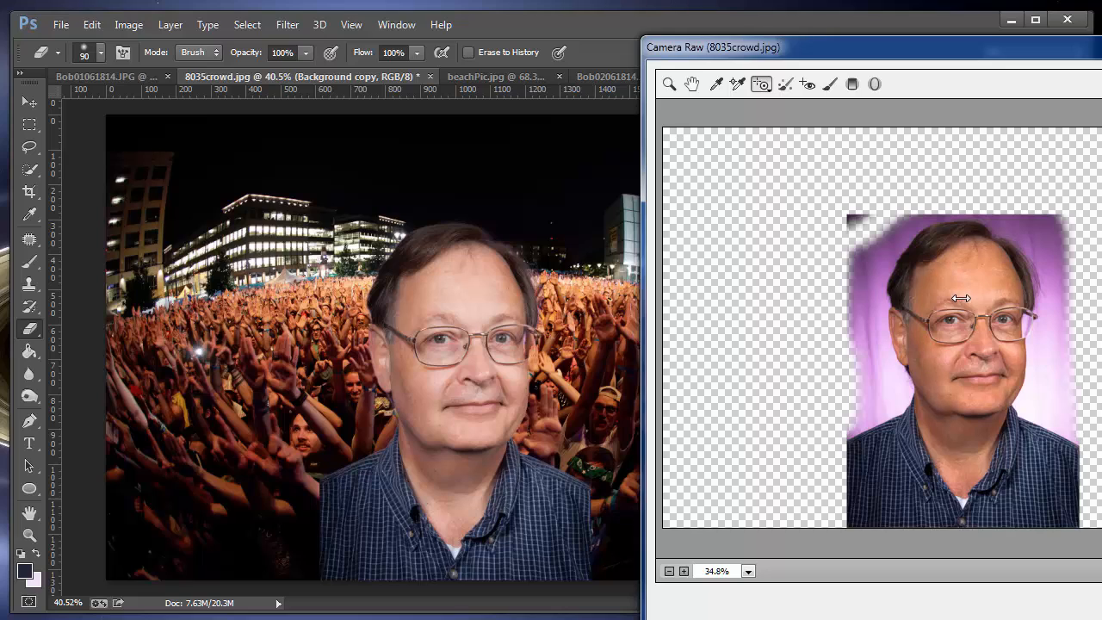
pyautogui.moveTo(1030, 479); pyautogui.dragTo(1039, 494)
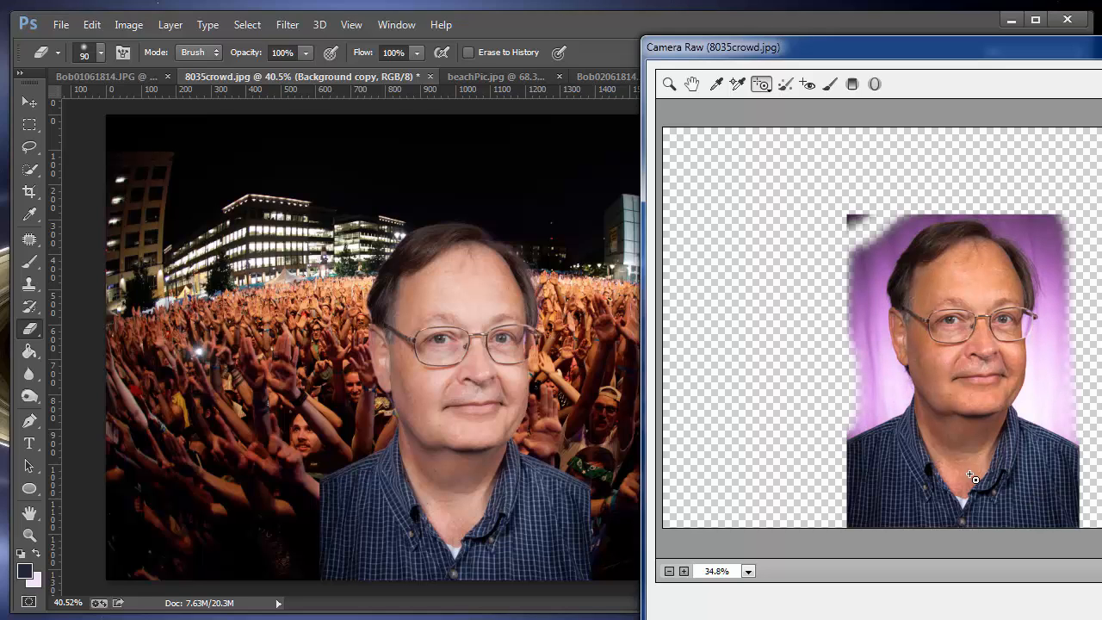
pyautogui.click(763, 86)
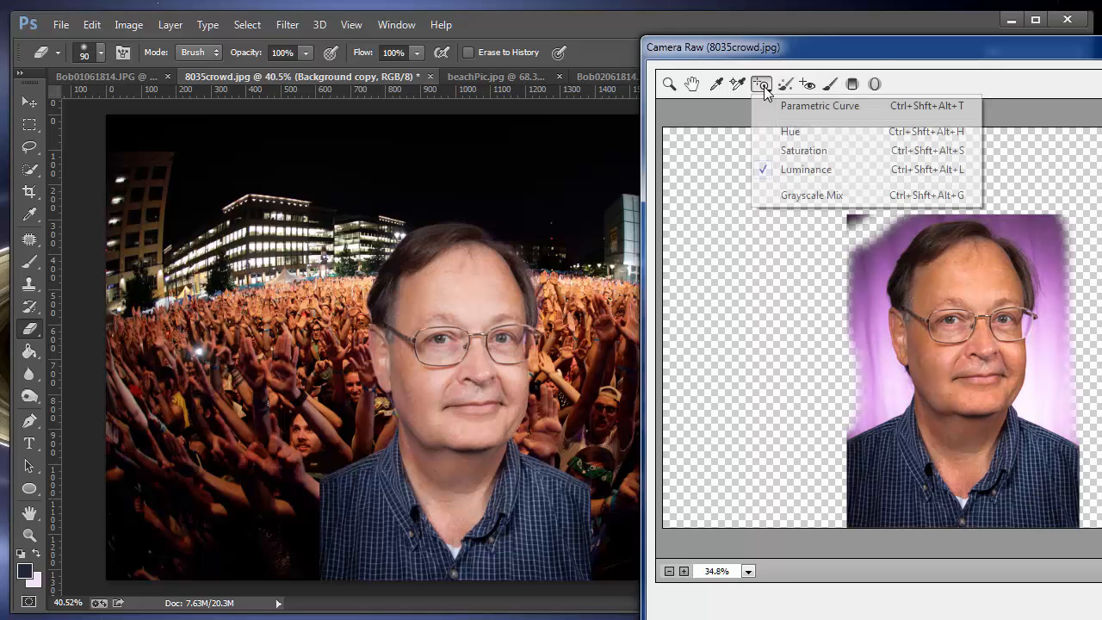
pyautogui.click(854, 54)
pyautogui.moveTo(747, 51); pyautogui.dragTo(350, 38)
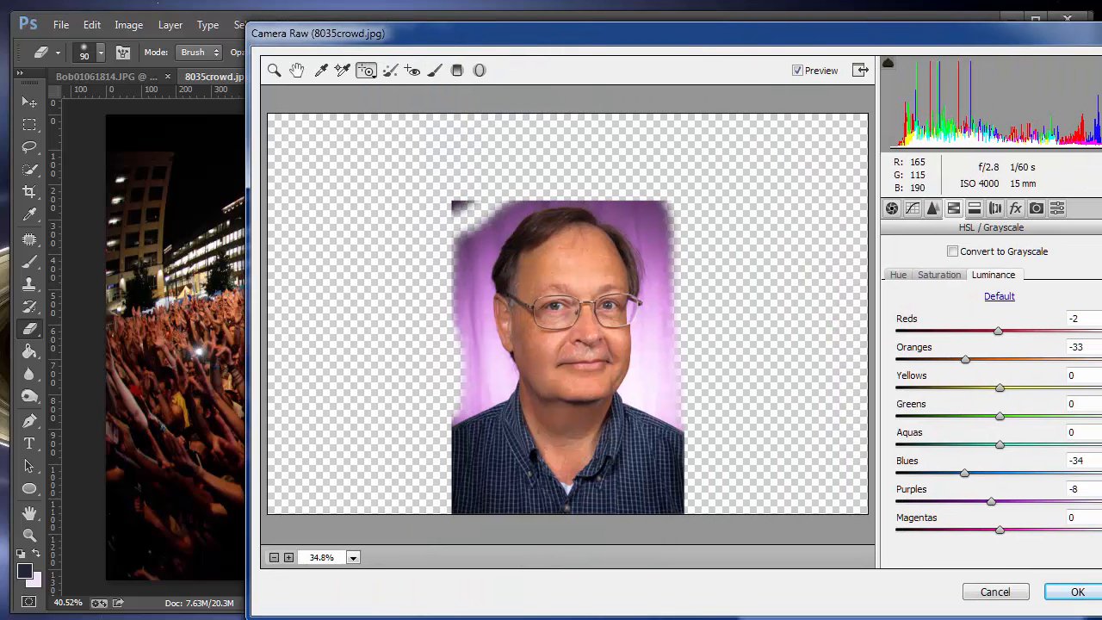
pyautogui.click(1080, 592)
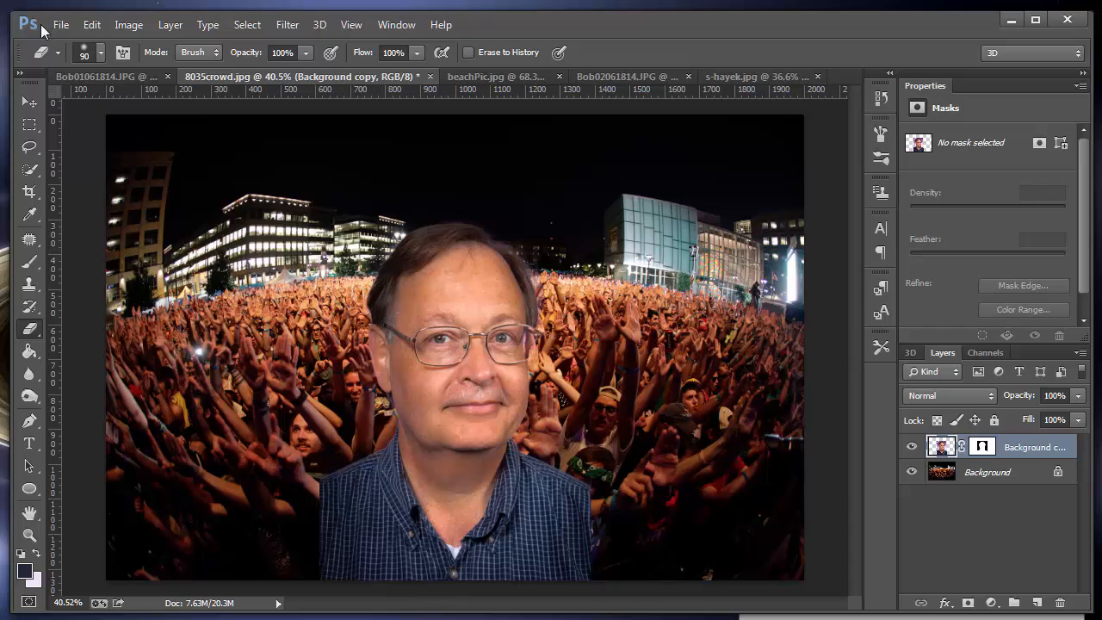
# Step: Move the man to the left part of the crowd photo
pyautogui.click(30, 102)
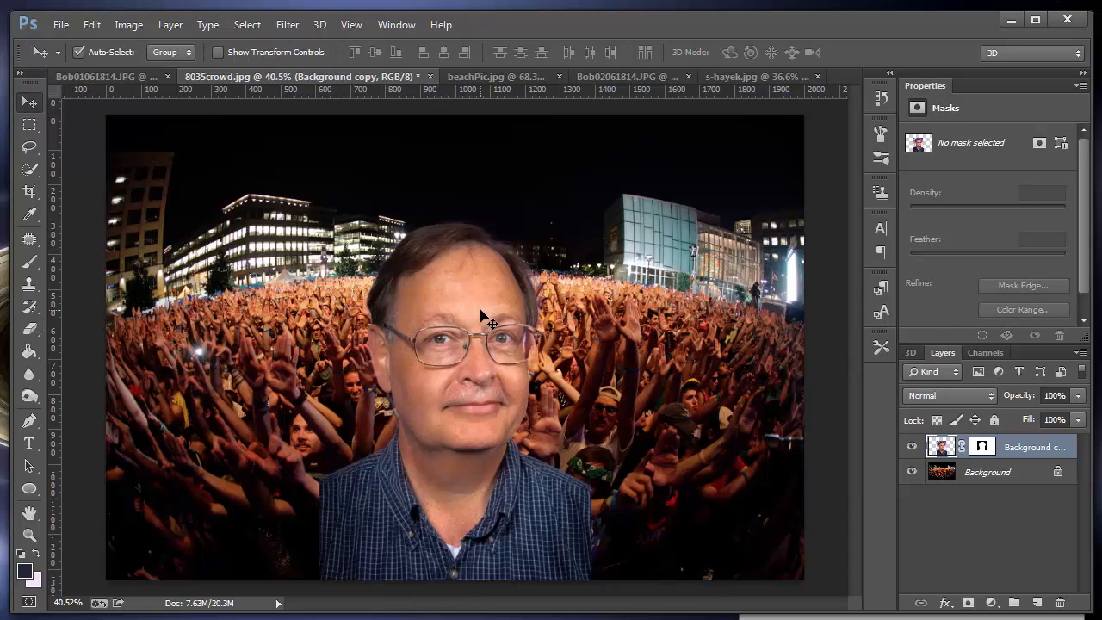
pyautogui.moveTo(479, 315); pyautogui.dragTo(319, 302)
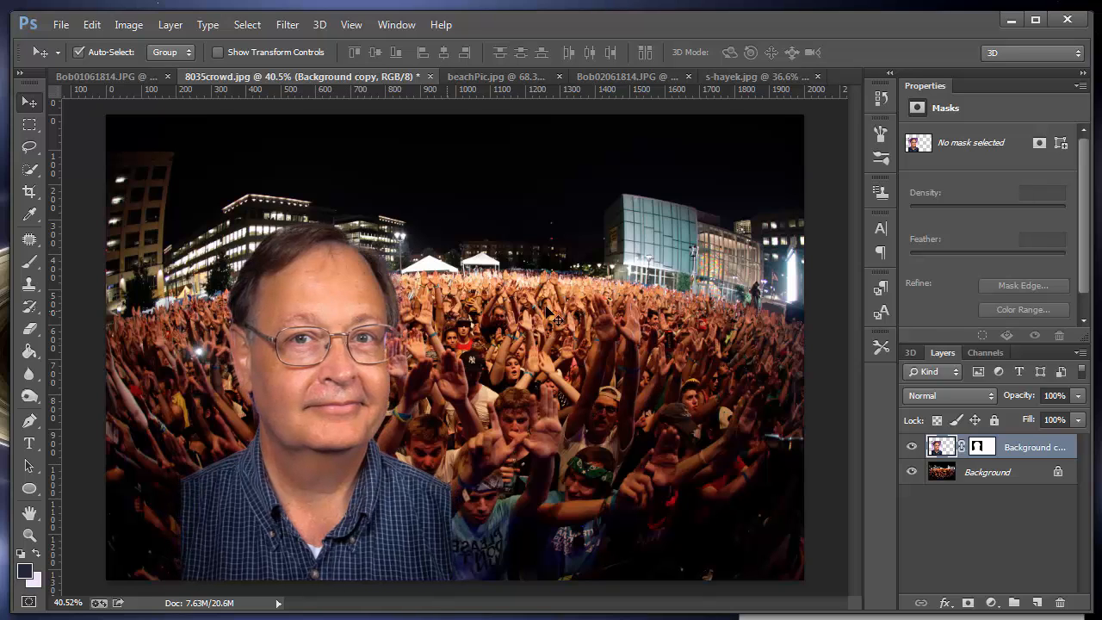
# Step: Copy the man's masked cutout from the portrait into beachPic.jpg and scale it to 24.83% at the beach's lower-left corner
pyautogui.click(96, 76)
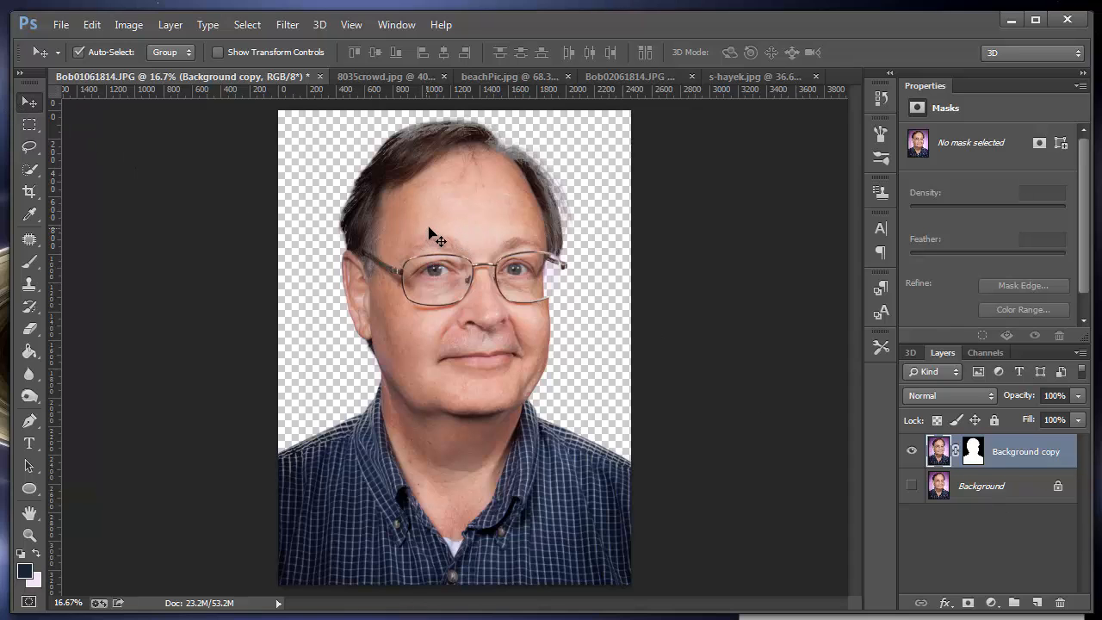
pyautogui.moveTo(437, 216); pyautogui.dragTo(375, 329)
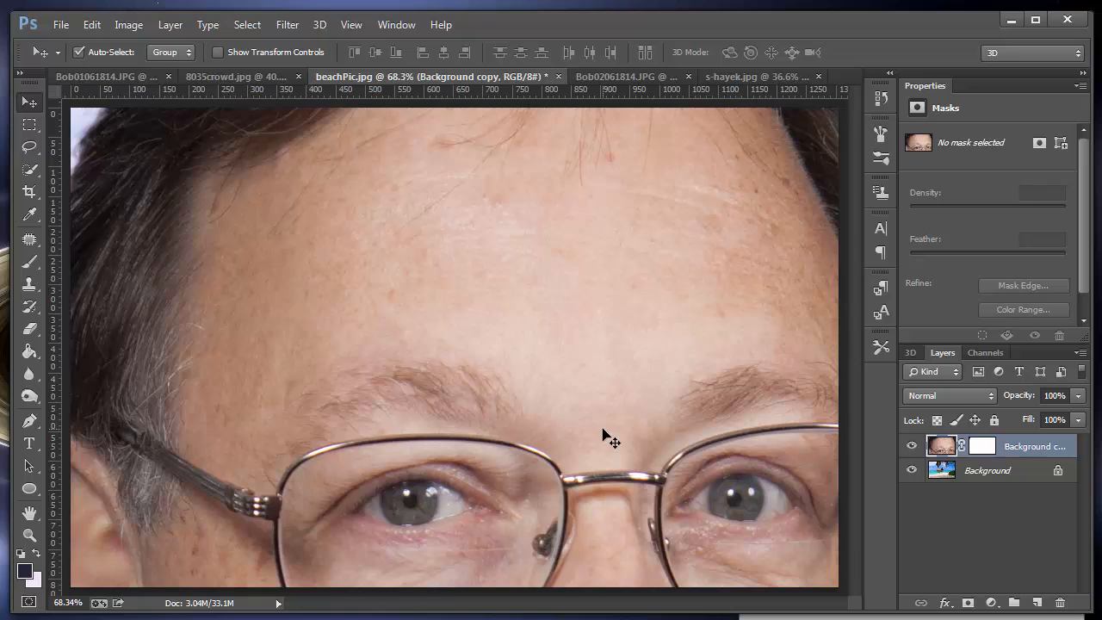
pyautogui.hotkey('ctrl', '-')
pyautogui.hotkey('ctrl', '-')
pyautogui.hotkey('ctrl', '-')
pyautogui.hotkey('ctrl', '-')
pyautogui.hotkey('ctrl', '-')
pyautogui.hotkey('ctrl', '-')
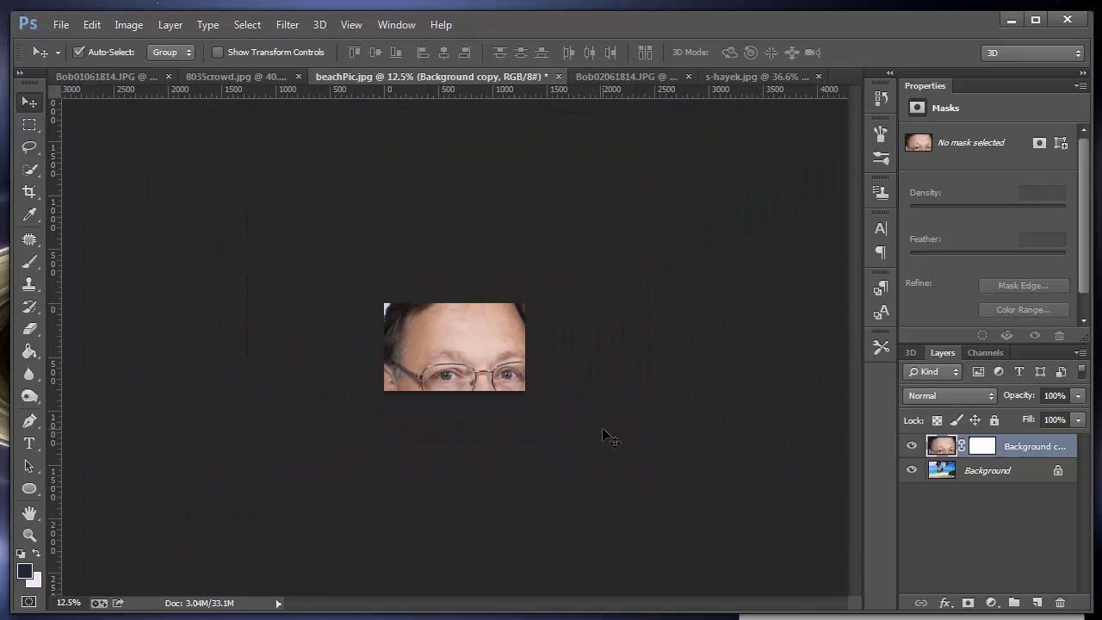
pyautogui.hotkey('ctrl', 't')
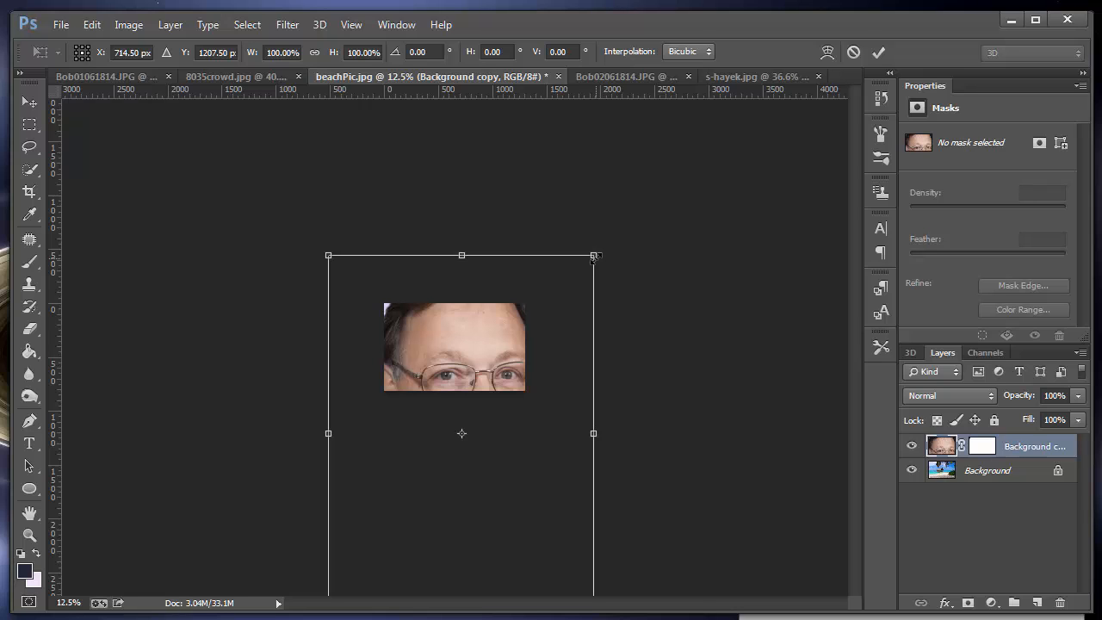
pyautogui.moveTo(593, 256); pyautogui.dragTo(442, 318)
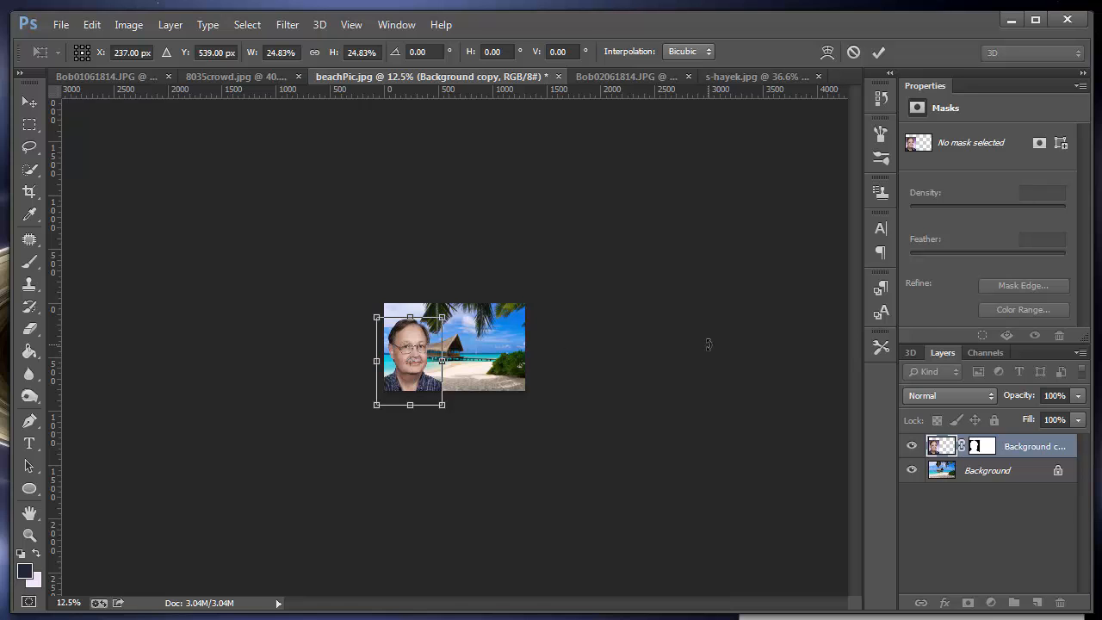
pyautogui.hotkey('ctrl', '0')
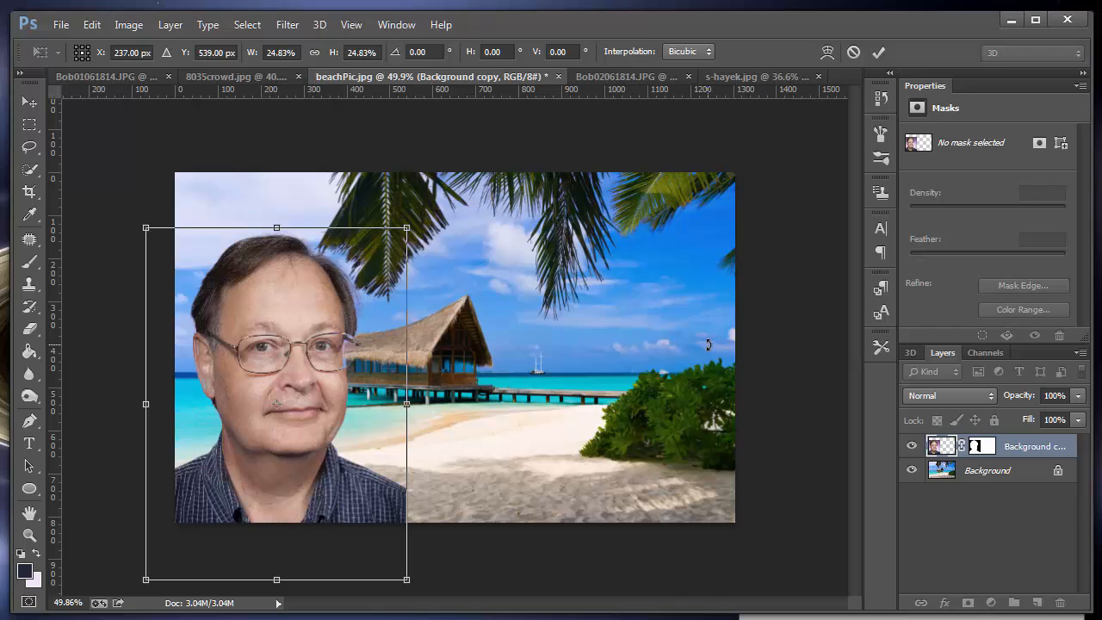
pyautogui.press('Return')
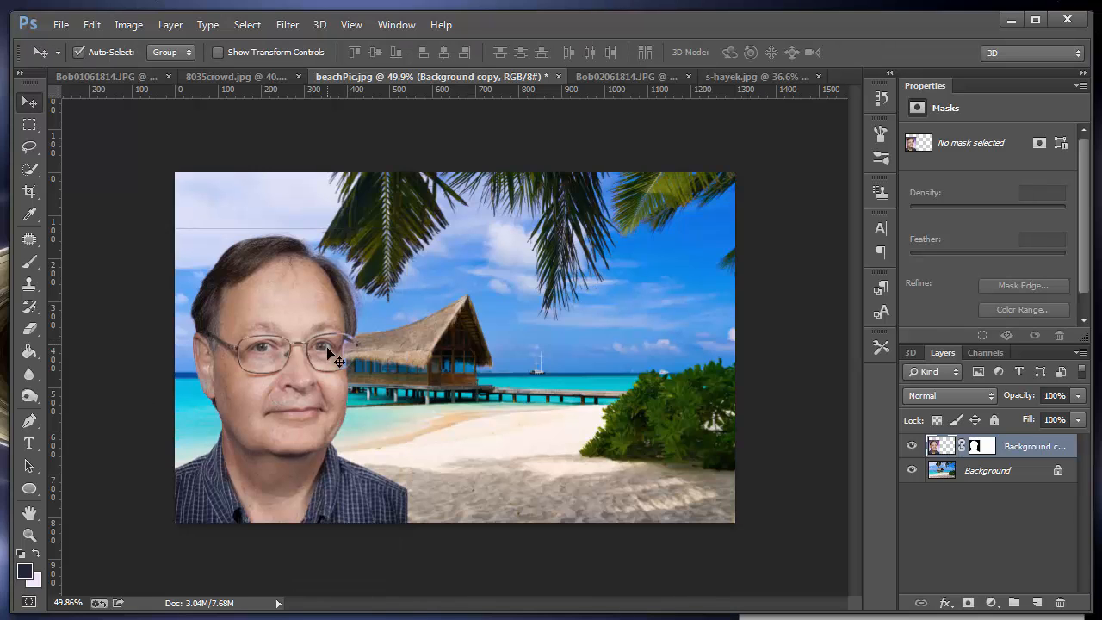
# Step: Erase the faint leftover edge line above the man's head with a size 90 Eraser
pyautogui.click(29, 328)
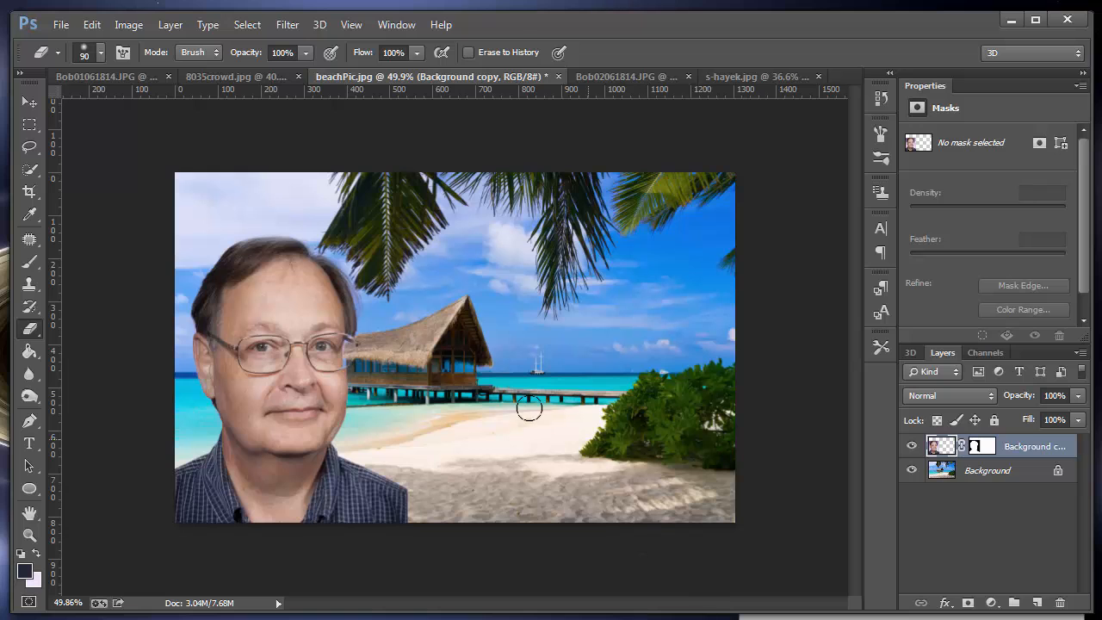
# Step: Open the Camera Raw Filter on the beach cutout layer and set the Purples luminance to -49
pyautogui.click(247, 24)
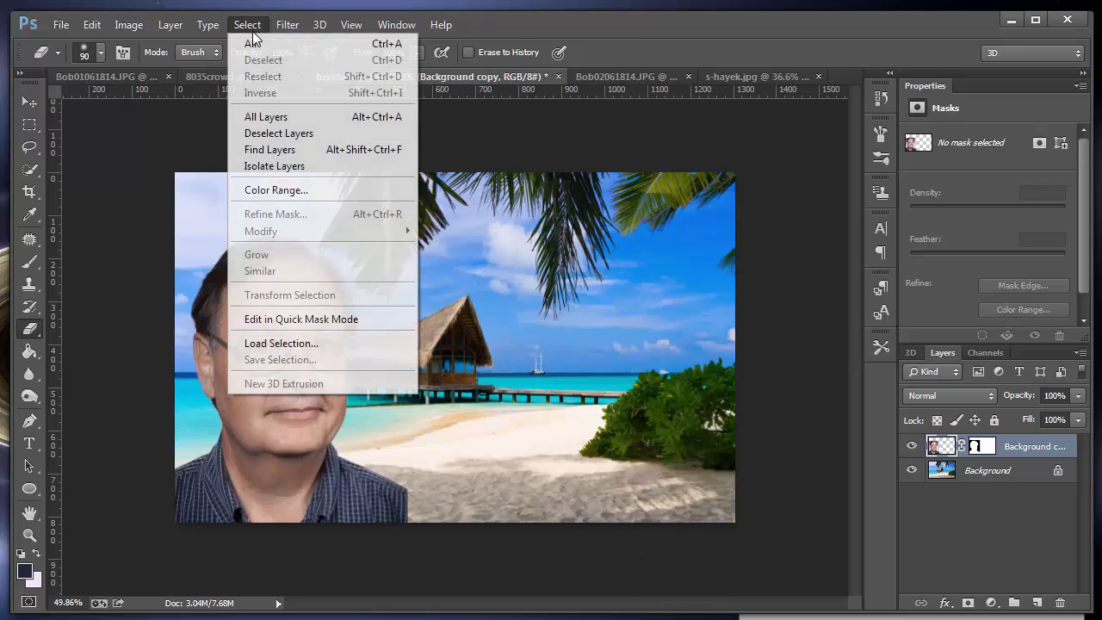
pyautogui.moveTo(289, 32)
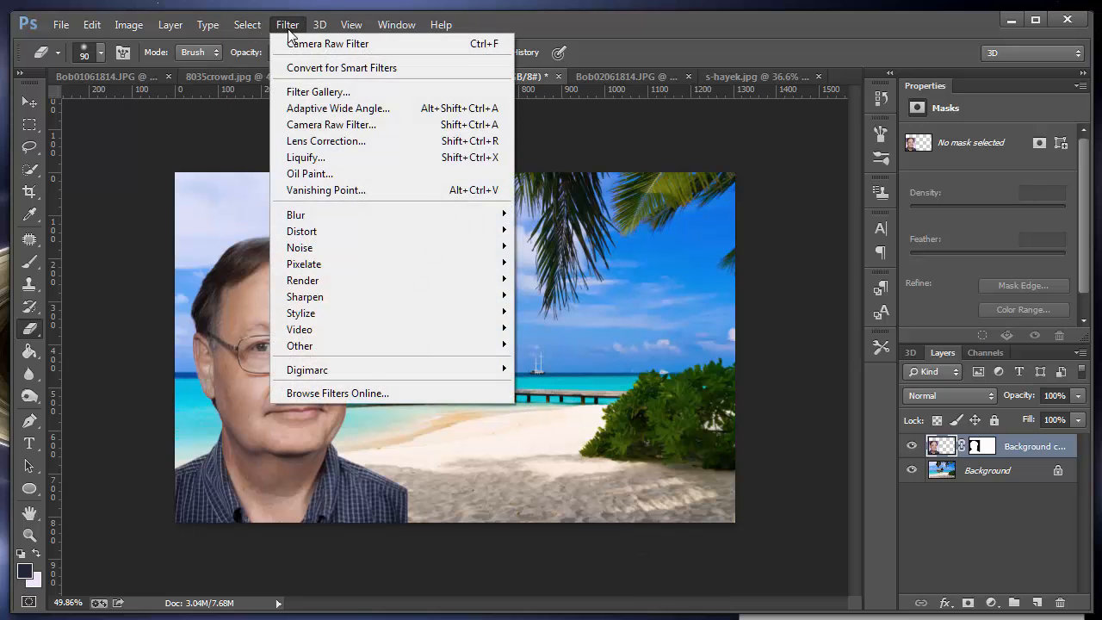
pyautogui.click(362, 124)
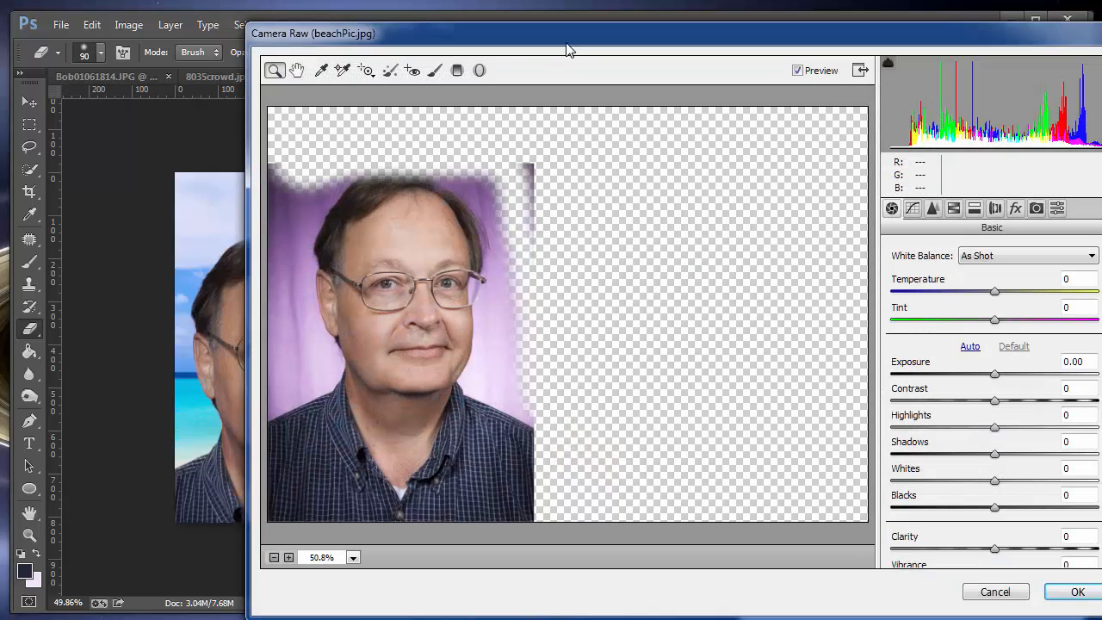
pyautogui.moveTo(571, 41); pyautogui.dragTo(810, 43)
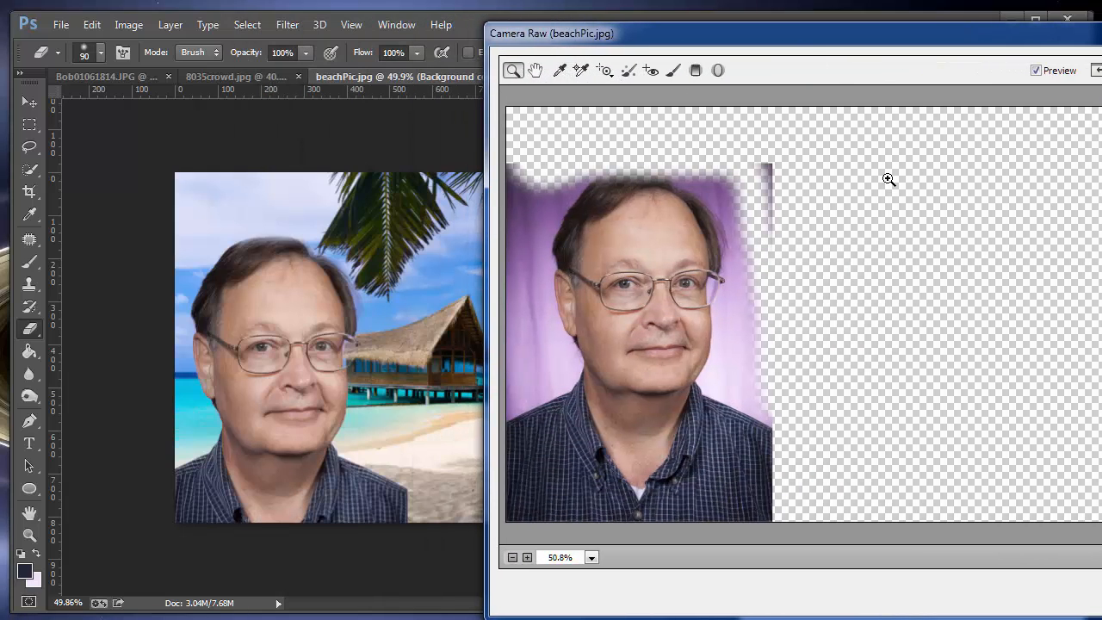
pyautogui.moveTo(1010, 41); pyautogui.dragTo(904, 44)
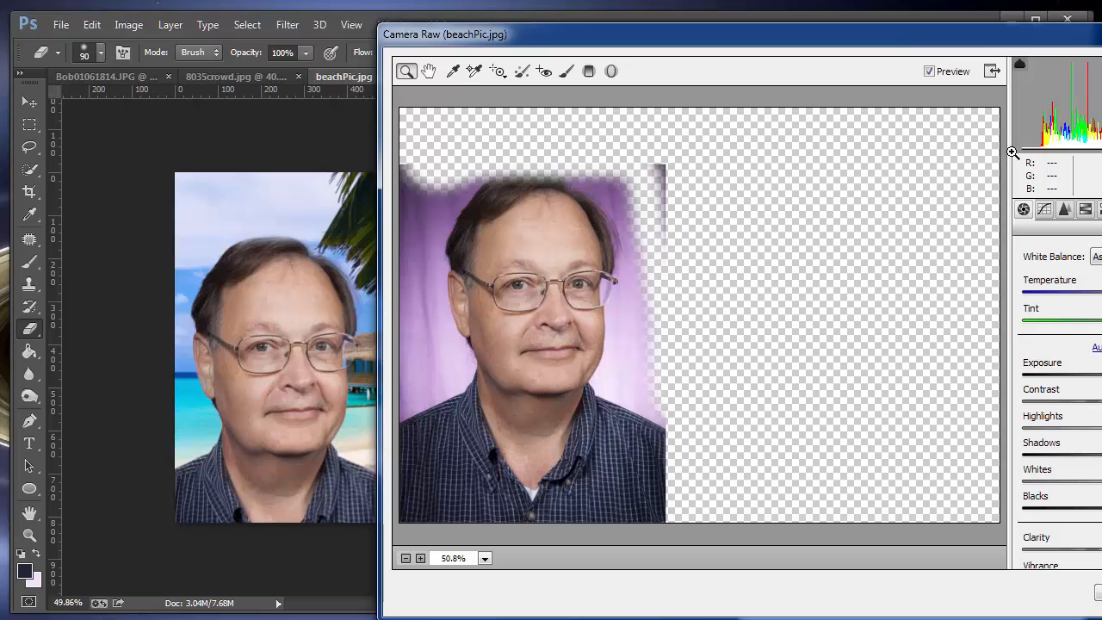
pyautogui.click(1085, 212)
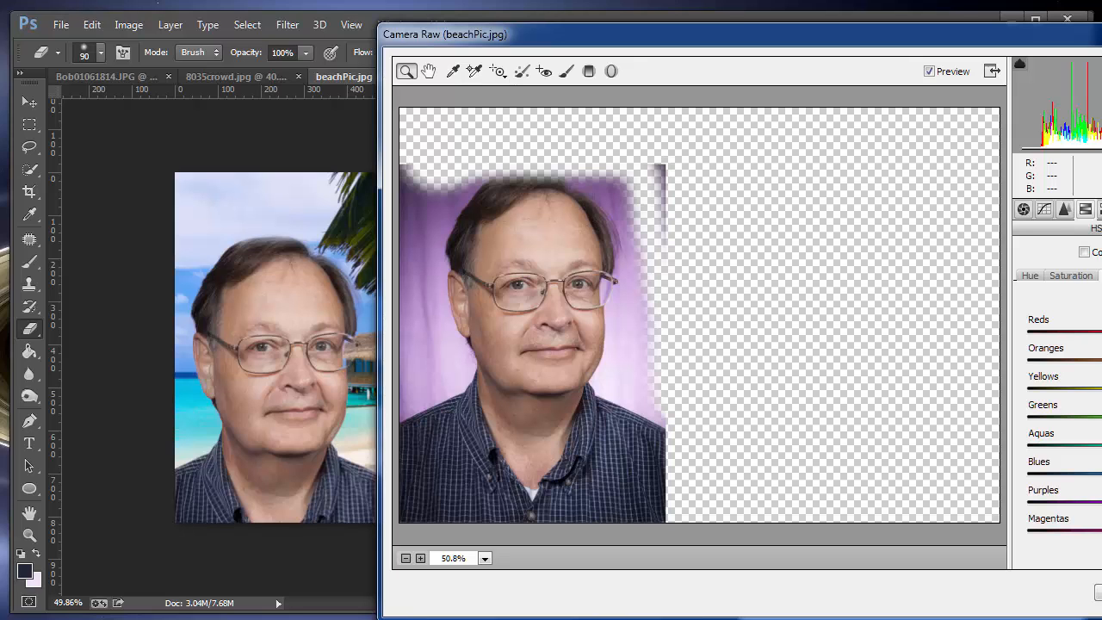
pyautogui.moveTo(1101, 503); pyautogui.dragTo(1081, 506)
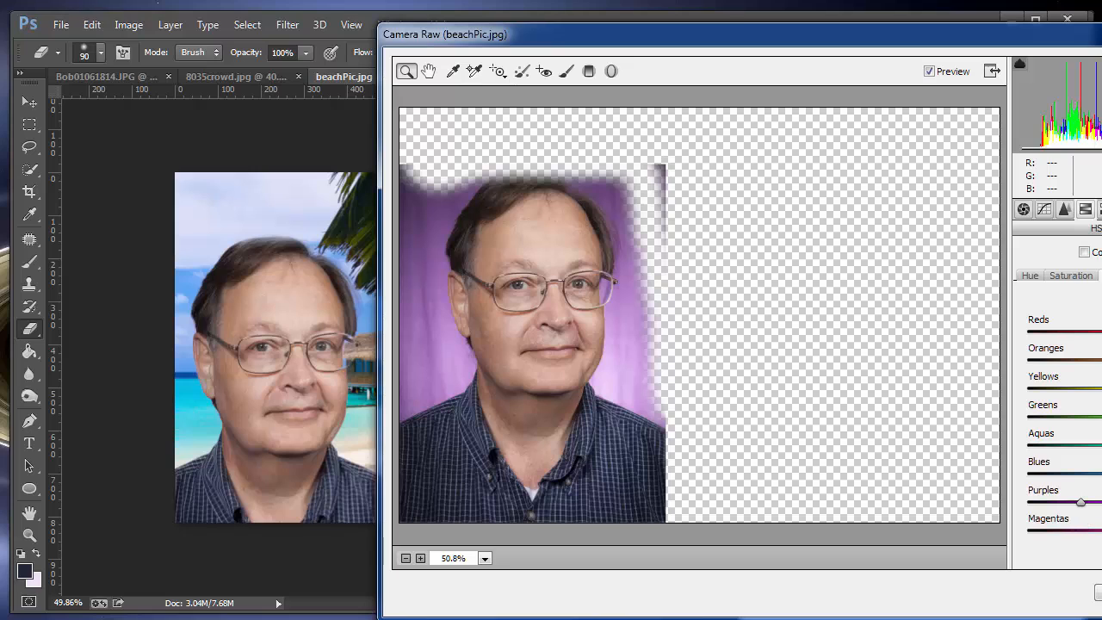
# Step: Brighten the man's face with a targeted Parametric Curve adjustment, raising Lights to +41
pyautogui.click(499, 72)
pyautogui.click(498, 73)
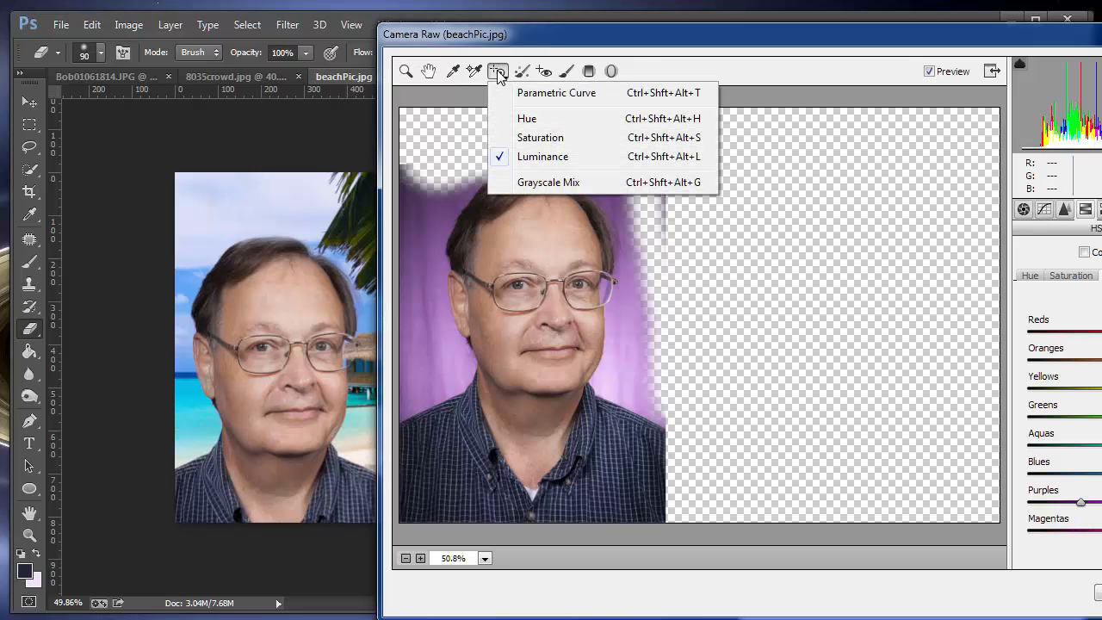
pyautogui.click(560, 94)
pyautogui.click(279, 299)
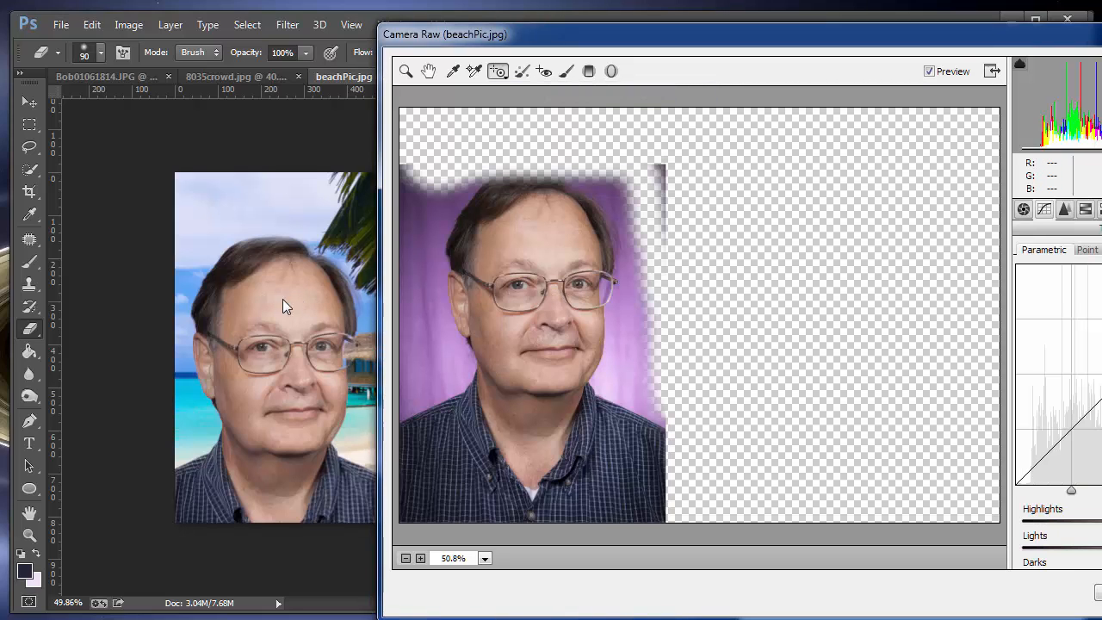
pyautogui.moveTo(521, 272)
pyautogui.mouseDown()
pyautogui.moveTo(508, 273)
pyautogui.moveTo(535, 269)
pyautogui.mouseUp()
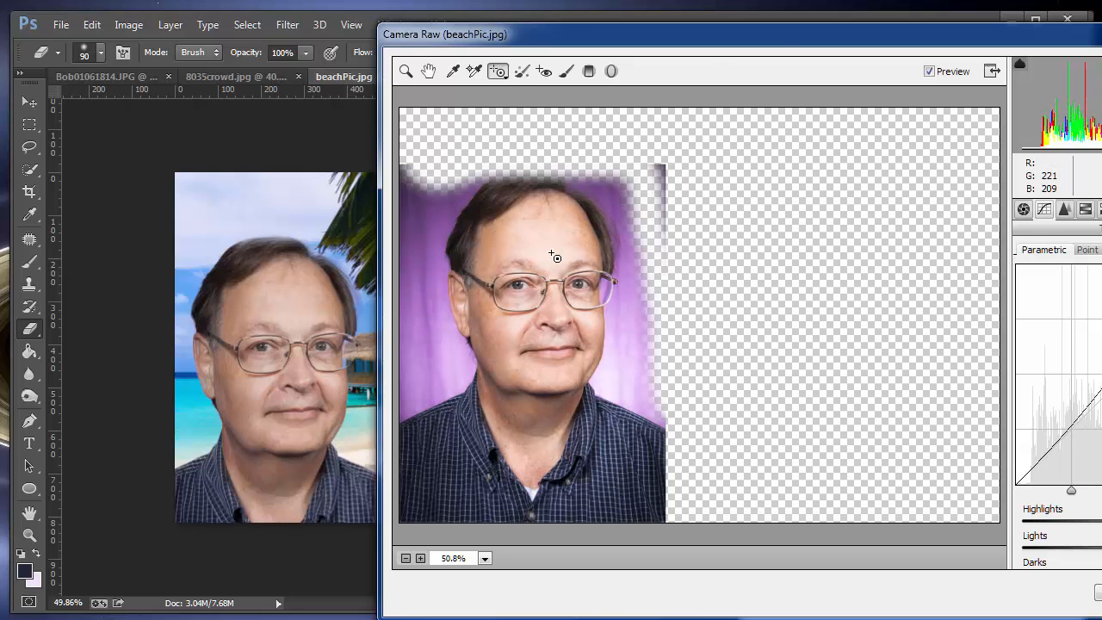
pyautogui.moveTo(784, 32); pyautogui.dragTo(590, 35)
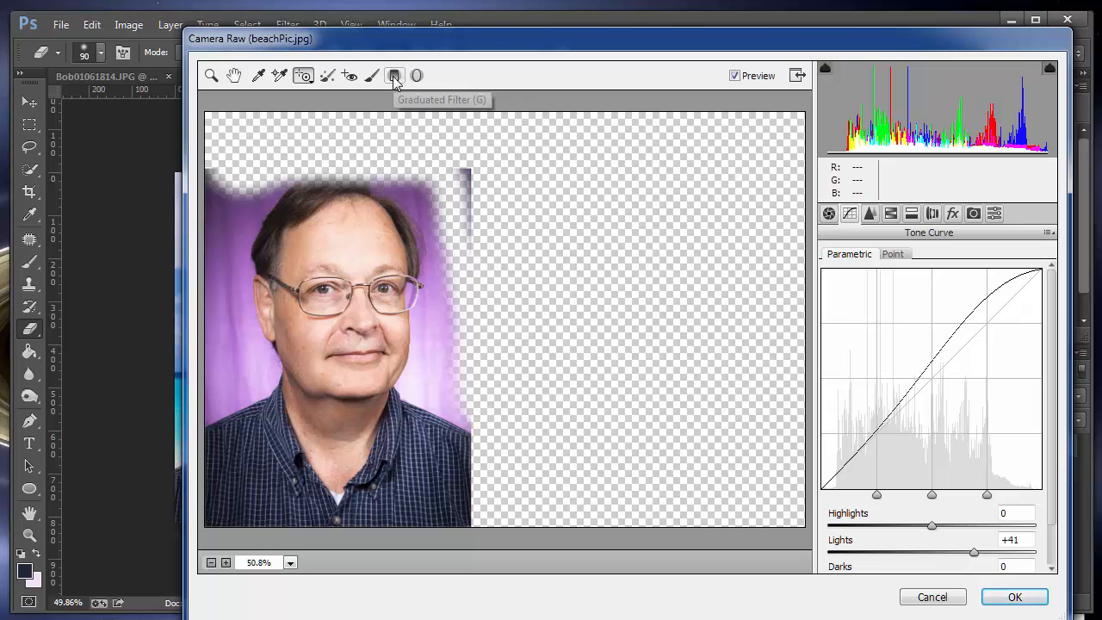
# Step: Darken the man's skin with a targeted Luminance adjustment, Oranges -33 and Yellows -2, and apply the filter
pyautogui.click(308, 80)
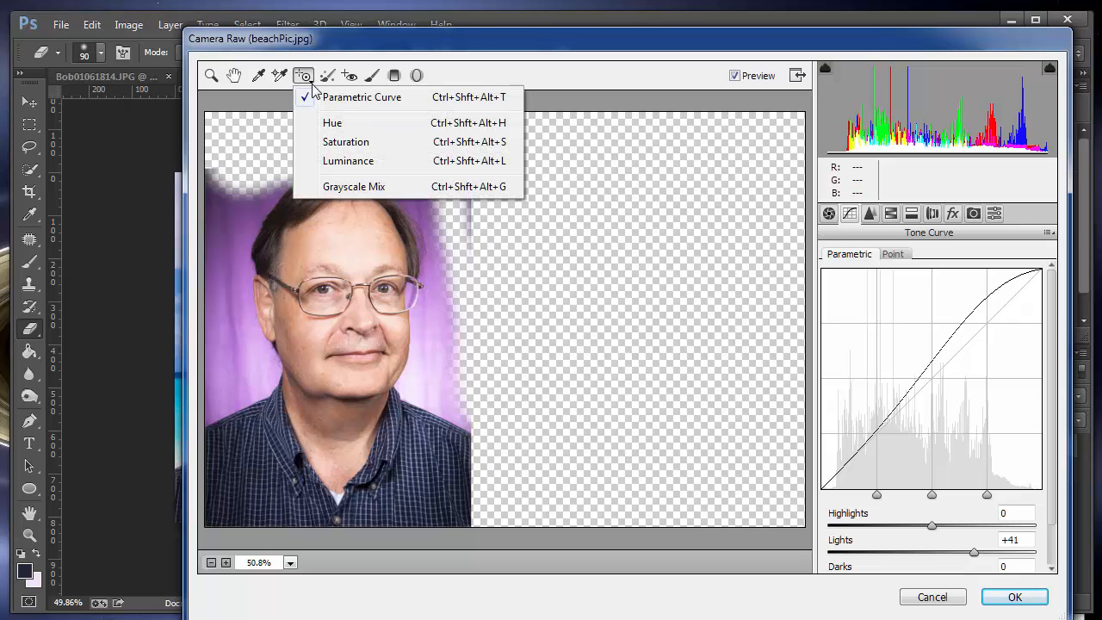
pyautogui.click(362, 148)
pyautogui.moveTo(389, 46); pyautogui.dragTo(594, 54)
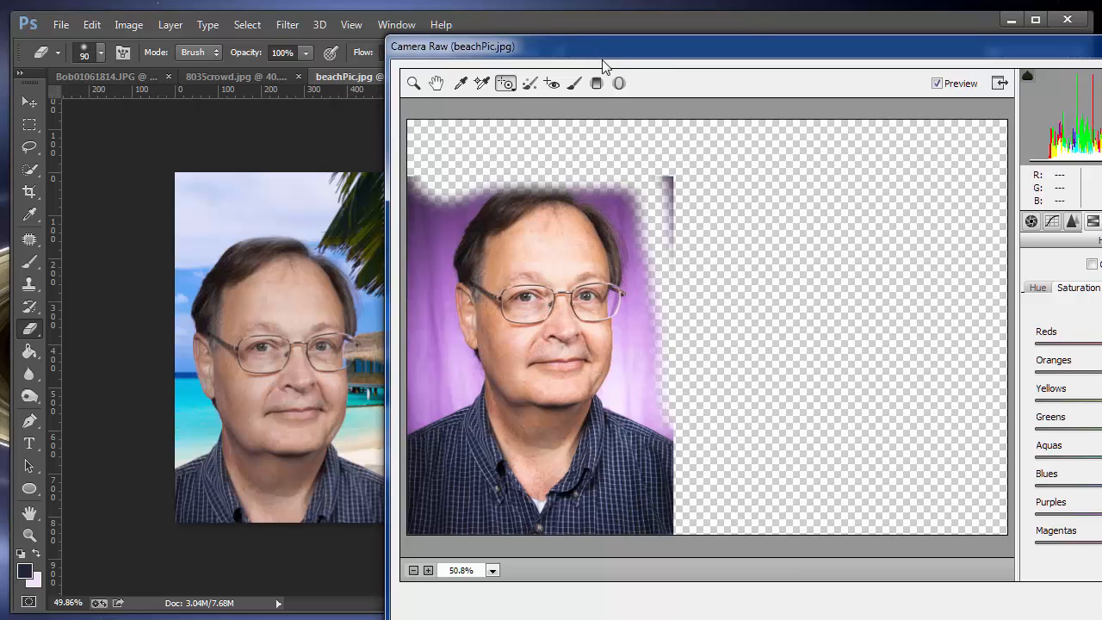
pyautogui.click(505, 86)
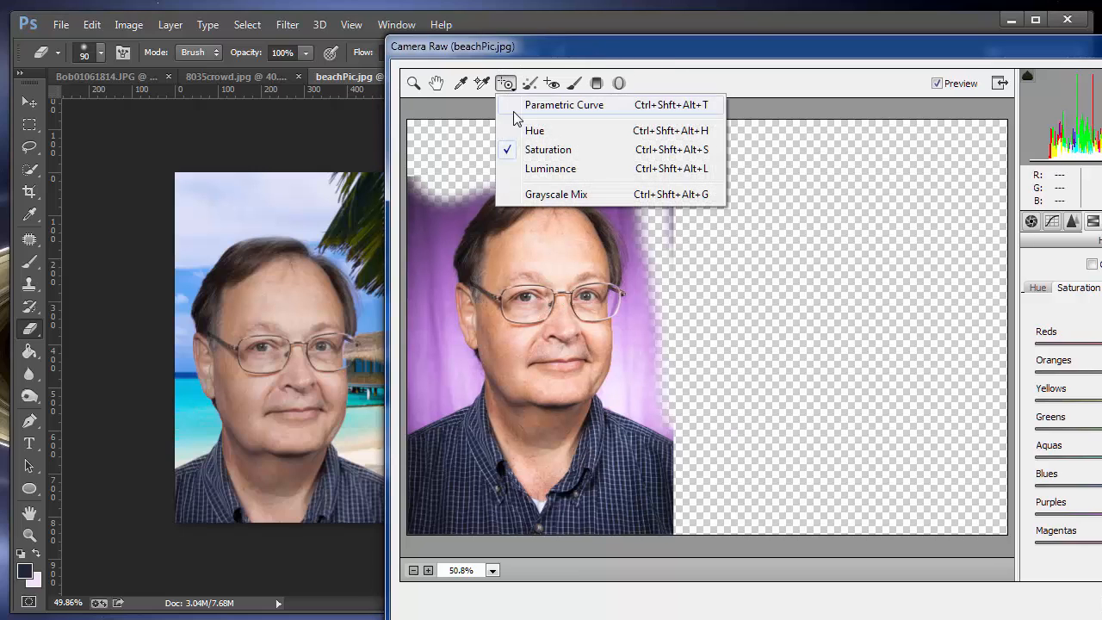
pyautogui.click(540, 171)
pyautogui.moveTo(536, 267); pyautogui.dragTo(510, 267)
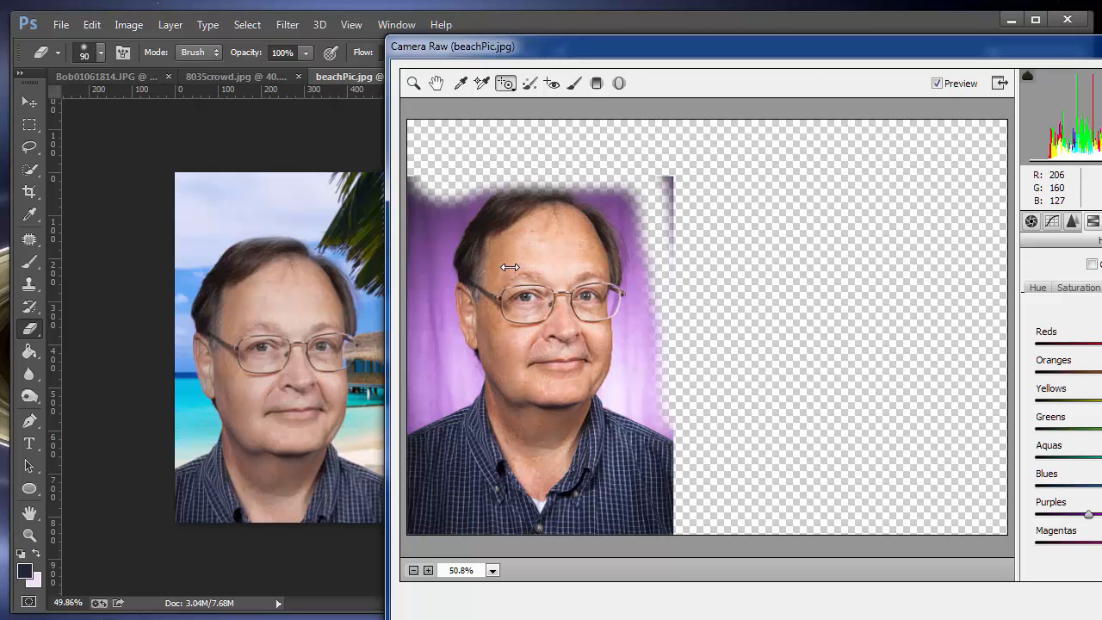
pyautogui.moveTo(747, 54); pyautogui.dragTo(549, 63)
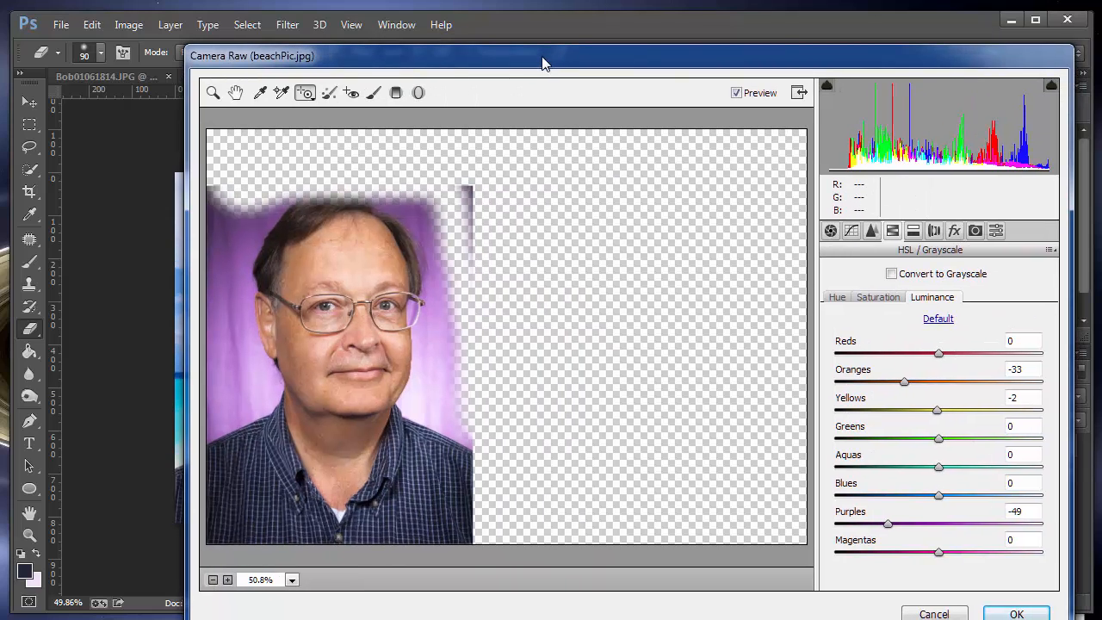
pyautogui.click(1019, 614)
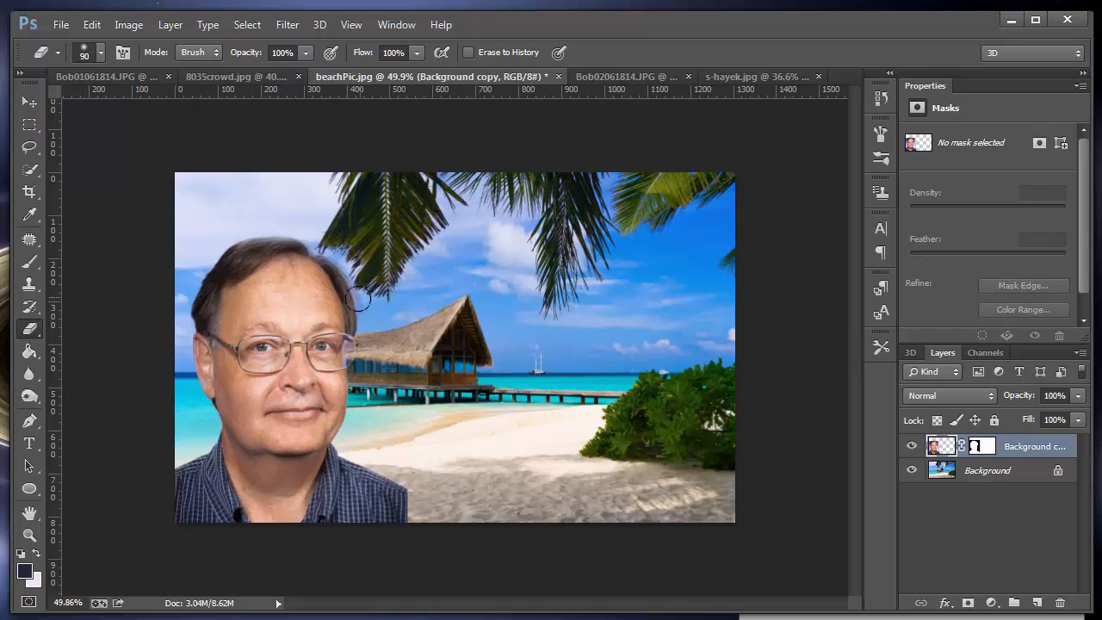
# Step: Darken the edges of the man's hair on both sides with a size 65 Burn tool, range Midtones, exposure 76%
pyautogui.click(29, 535)
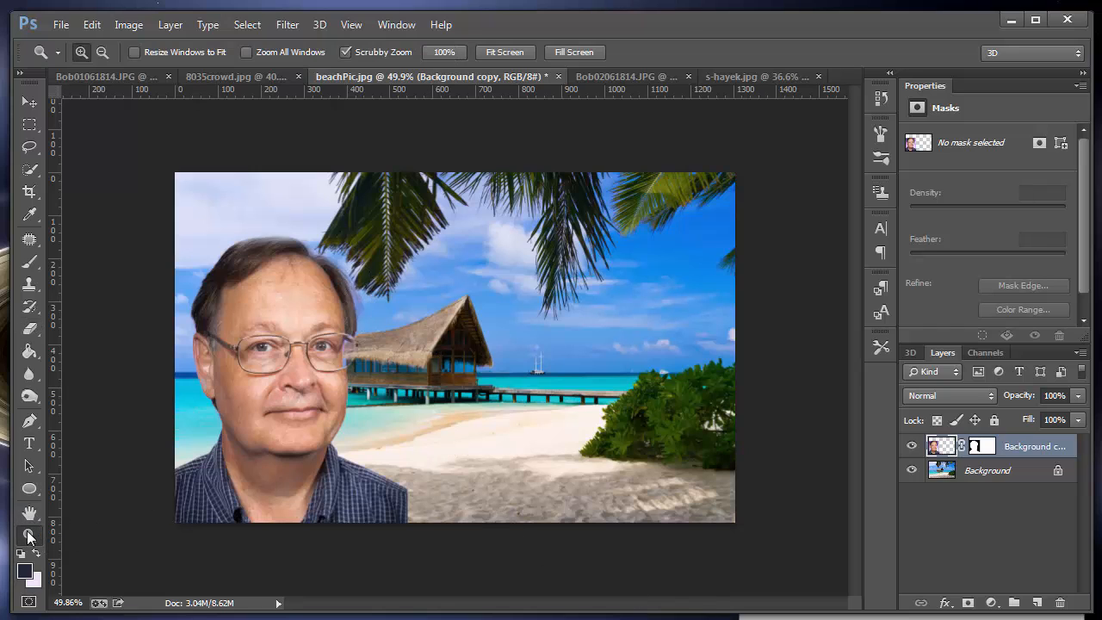
pyautogui.moveTo(317, 278); pyautogui.dragTo(412, 293)
pyautogui.click(29, 396)
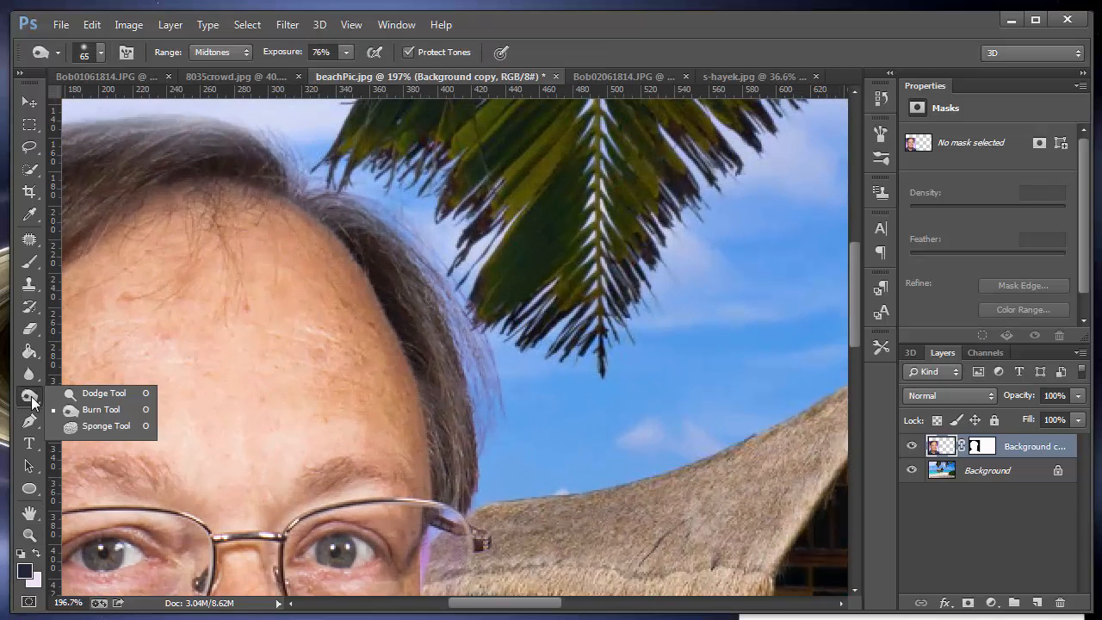
pyautogui.click(99, 410)
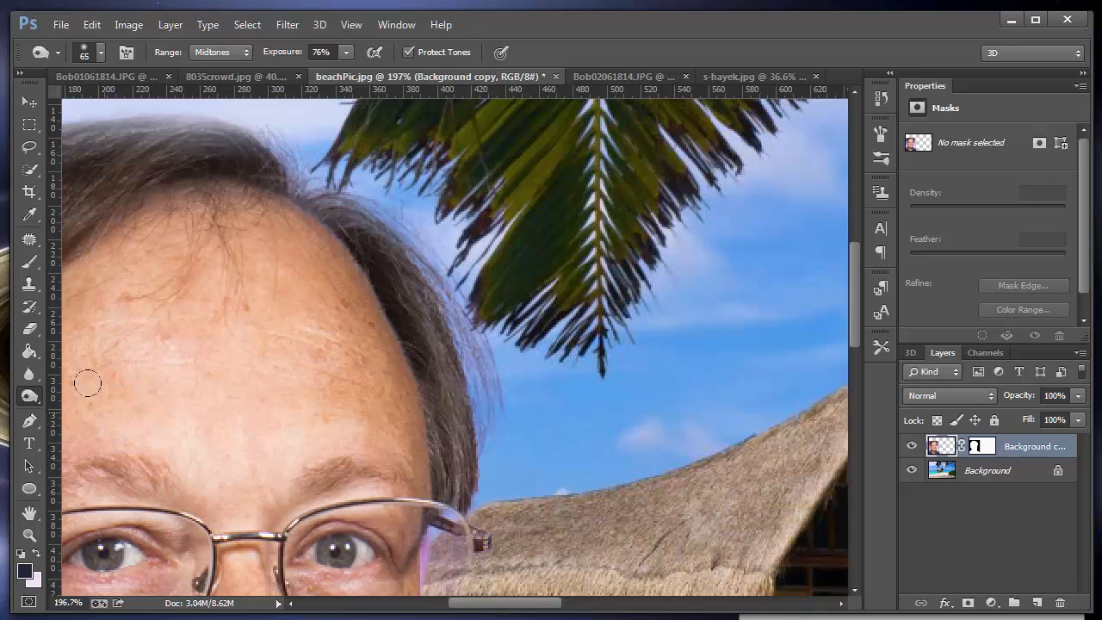
pyautogui.moveTo(488, 395); pyautogui.dragTo(473, 349)
pyautogui.moveTo(449, 268)
pyautogui.mouseDown()
pyautogui.moveTo(396, 208)
pyautogui.moveTo(475, 365)
pyautogui.moveTo(463, 308)
pyautogui.moveTo(411, 235)
pyautogui.moveTo(317, 144)
pyautogui.mouseUp()
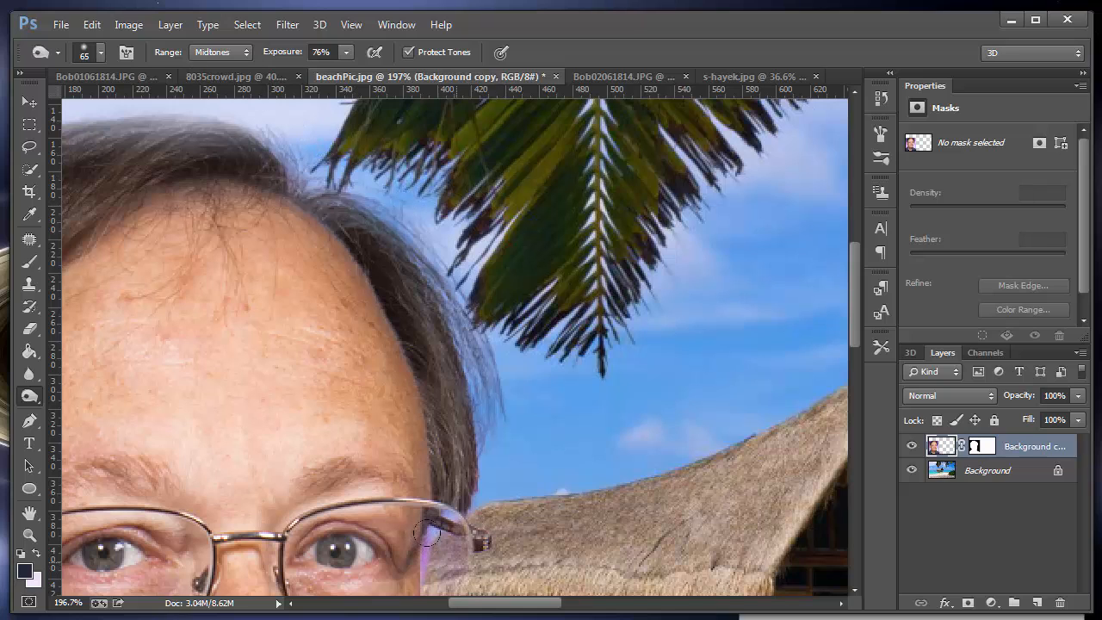
pyautogui.moveTo(365, 380); pyautogui.dragTo(742, 369)
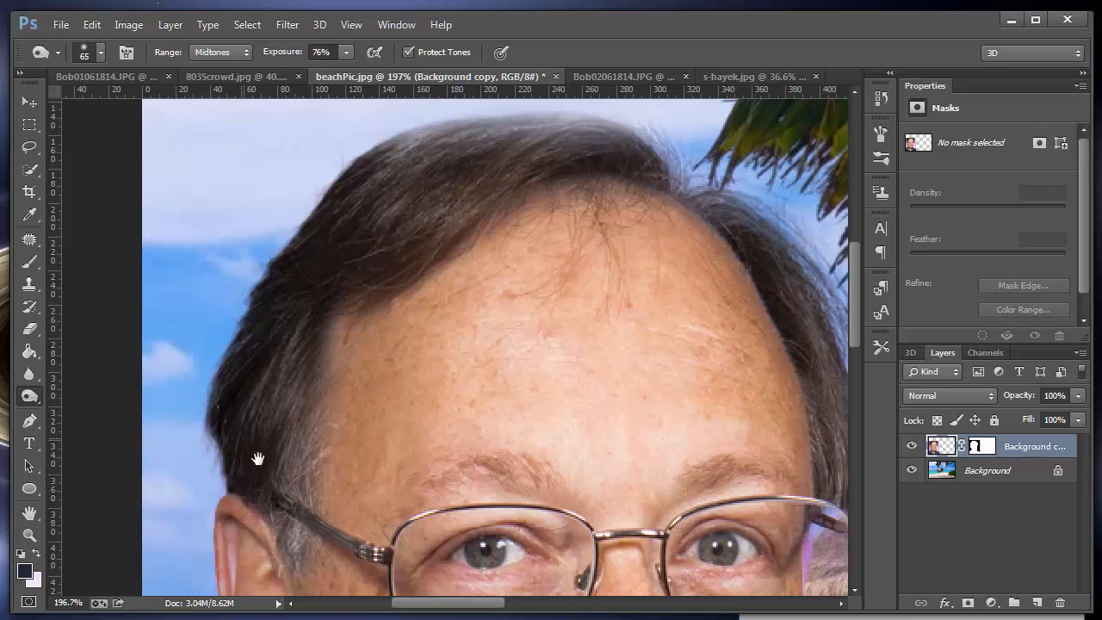
# Step: Try to darken the man's cheek below the glasses with the Burn tool
pyautogui.moveTo(276, 387); pyautogui.dragTo(354, 127)
pyautogui.moveTo(376, 586); pyautogui.dragTo(287, 436)
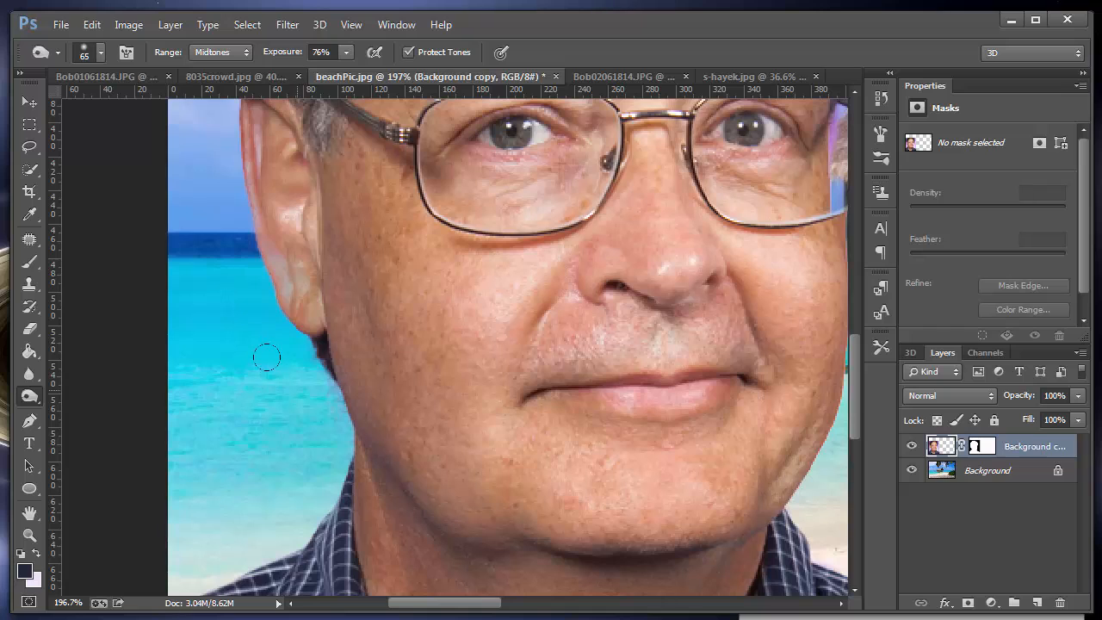
pyautogui.moveTo(441, 279)
pyautogui.mouseDown()
pyautogui.moveTo(485, 284)
pyautogui.moveTo(453, 293)
pyautogui.moveTo(450, 268)
pyautogui.moveTo(420, 365)
pyautogui.moveTo(442, 325)
pyautogui.moveTo(481, 431)
pyautogui.moveTo(602, 449)
pyautogui.moveTo(579, 451)
pyautogui.moveTo(588, 475)
pyautogui.moveTo(383, 409)
pyautogui.mouseUp()
pyautogui.hotkey('ctrl', 'z')
# Step: Burn the skin around both of the man's eyes behind the glasses to deepen the shading
pyautogui.moveTo(649, 253); pyautogui.dragTo(439, 335)
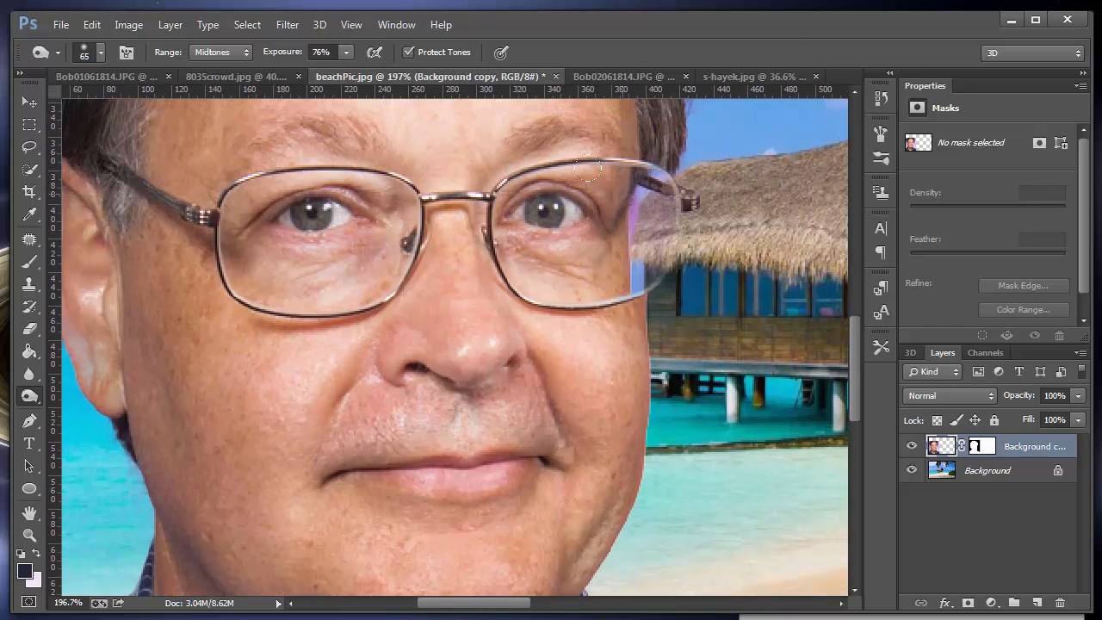
pyautogui.moveTo(588, 170)
pyautogui.mouseDown()
pyautogui.moveTo(573, 215)
pyautogui.moveTo(531, 172)
pyautogui.moveTo(517, 237)
pyautogui.moveTo(557, 241)
pyautogui.moveTo(613, 215)
pyautogui.mouseUp()
pyautogui.moveTo(511, 177); pyautogui.dragTo(508, 231)
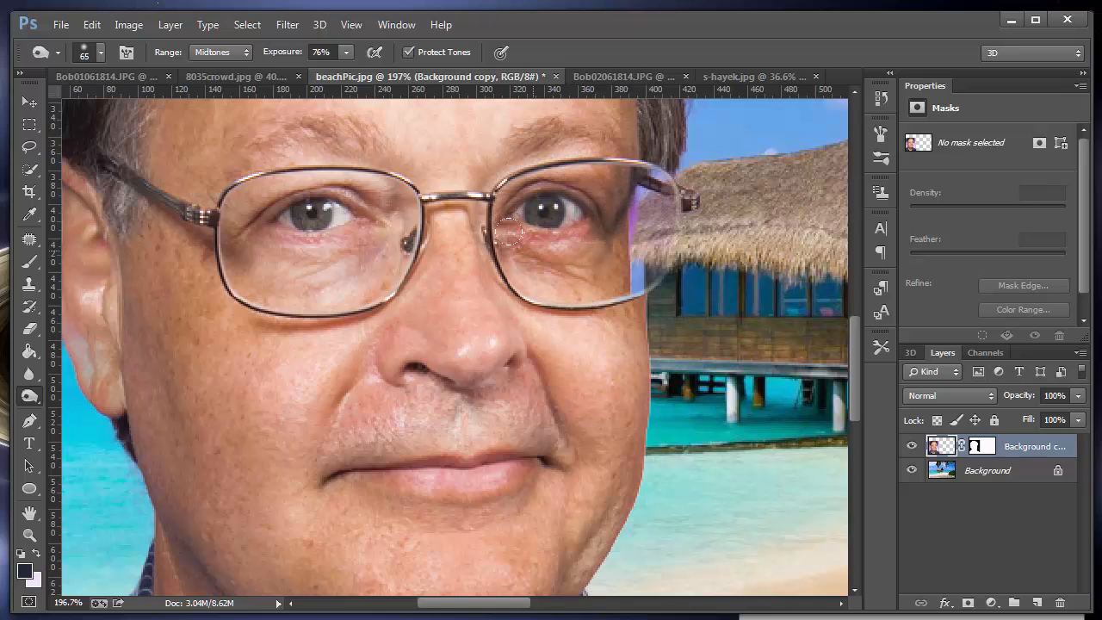
pyautogui.moveTo(355, 181)
pyautogui.mouseDown()
pyautogui.moveTo(280, 167)
pyautogui.moveTo(236, 181)
pyautogui.moveTo(214, 215)
pyautogui.moveTo(237, 249)
pyautogui.moveTo(309, 254)
pyautogui.moveTo(358, 218)
pyautogui.moveTo(359, 178)
pyautogui.moveTo(299, 166)
pyautogui.moveTo(283, 207)
pyautogui.mouseUp()
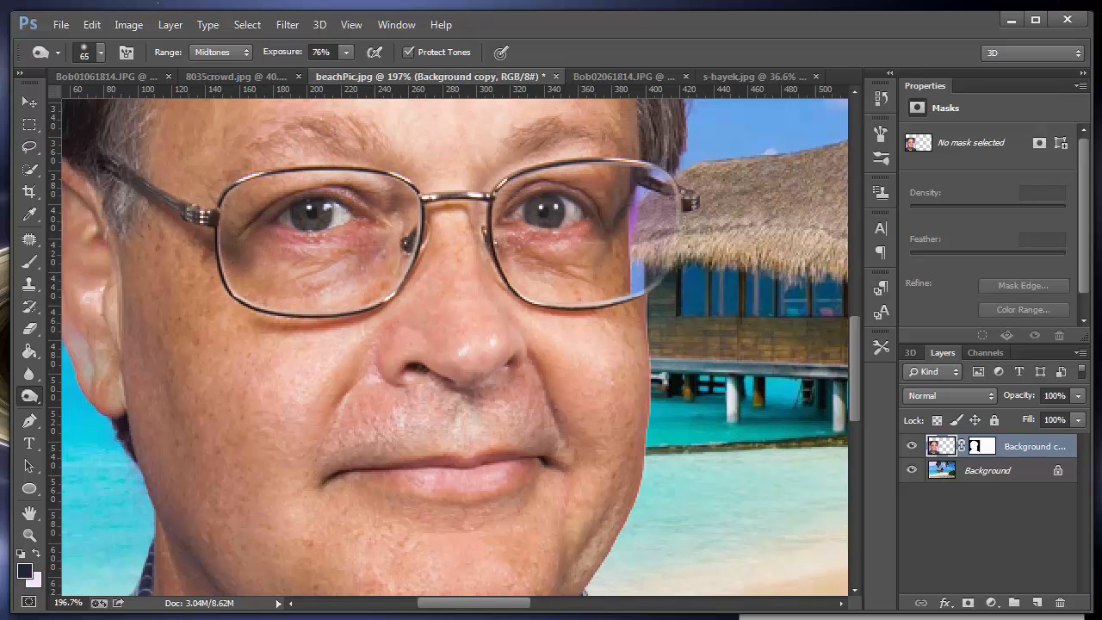
pyautogui.hotkey('ctrl', '0')
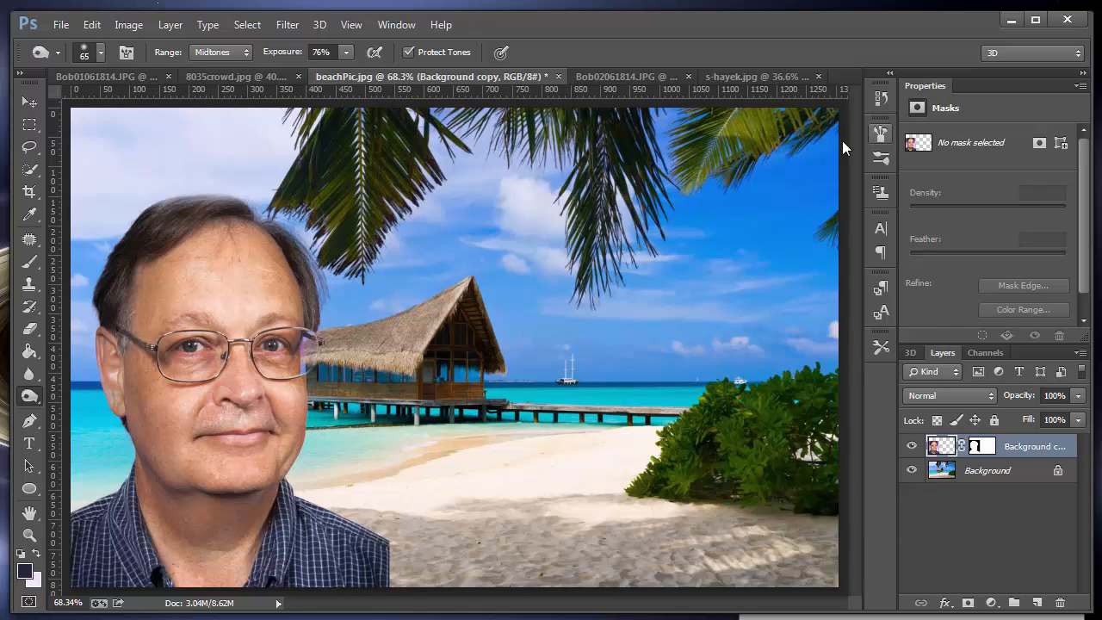
# Step: Copy the masked cut-out of the man from his portrait document into the golden hillside landscape photo
pyautogui.click(122, 77)
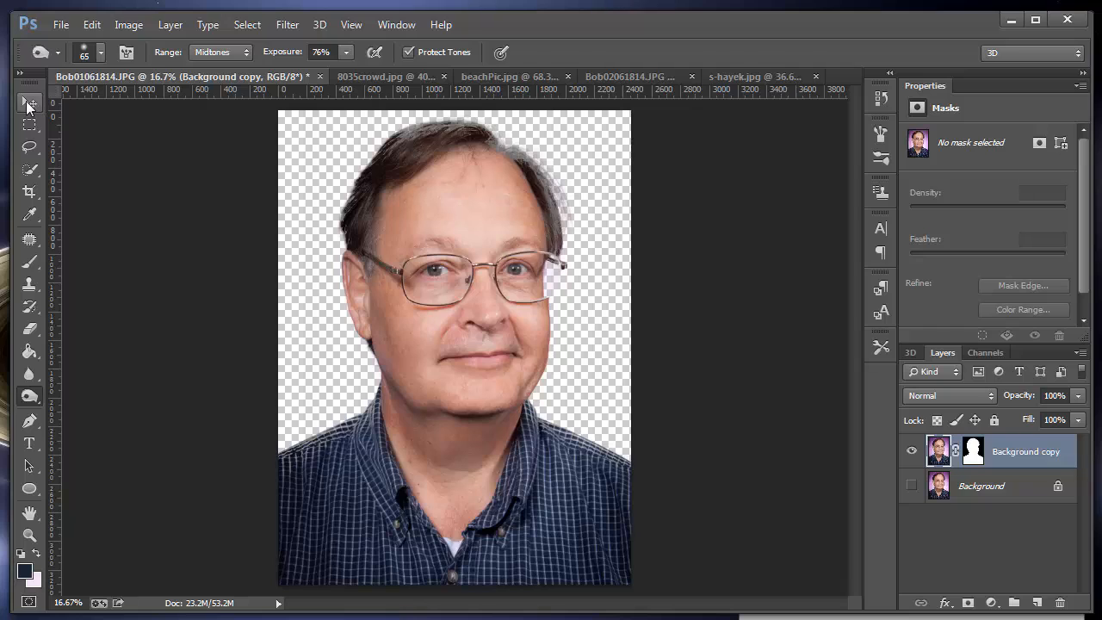
pyautogui.click(29, 103)
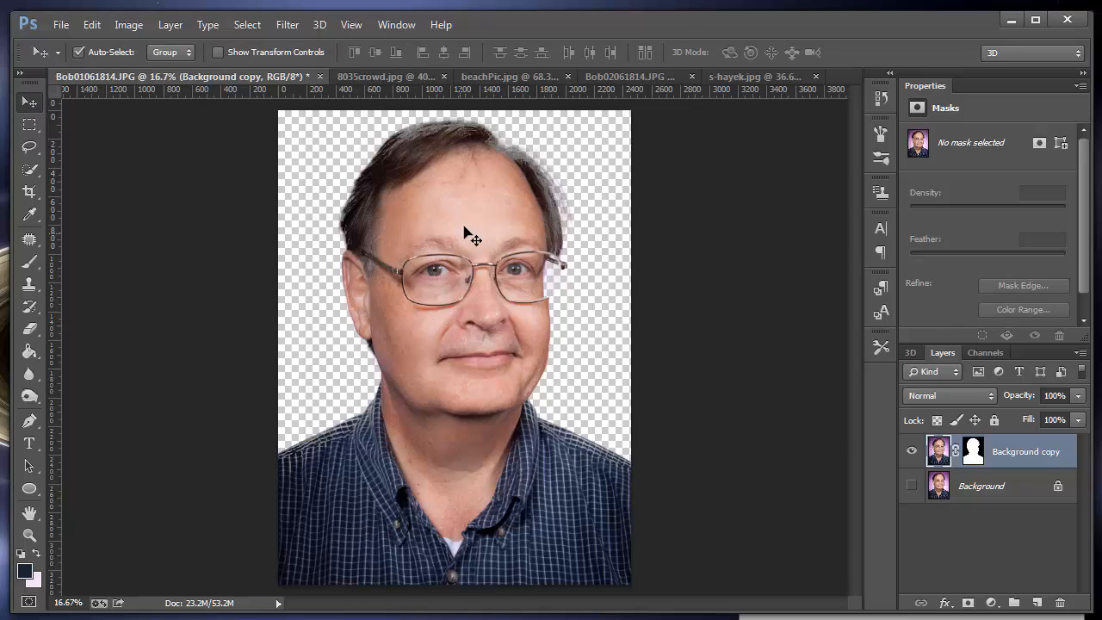
pyautogui.click(616, 76)
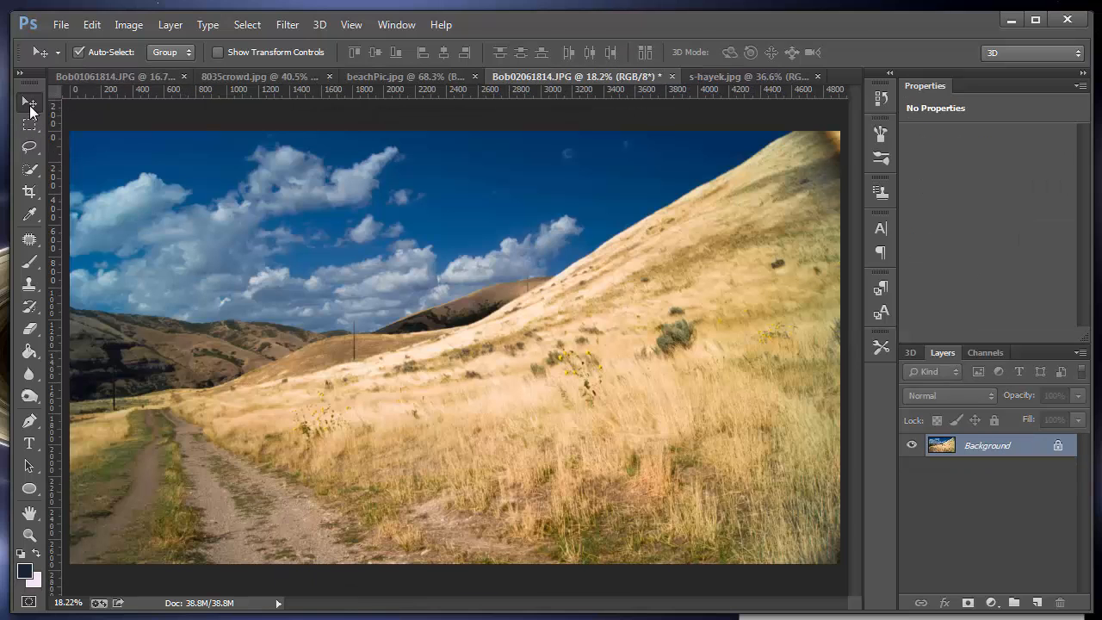
pyautogui.click(105, 76)
pyautogui.moveTo(532, 170); pyautogui.dragTo(308, 262)
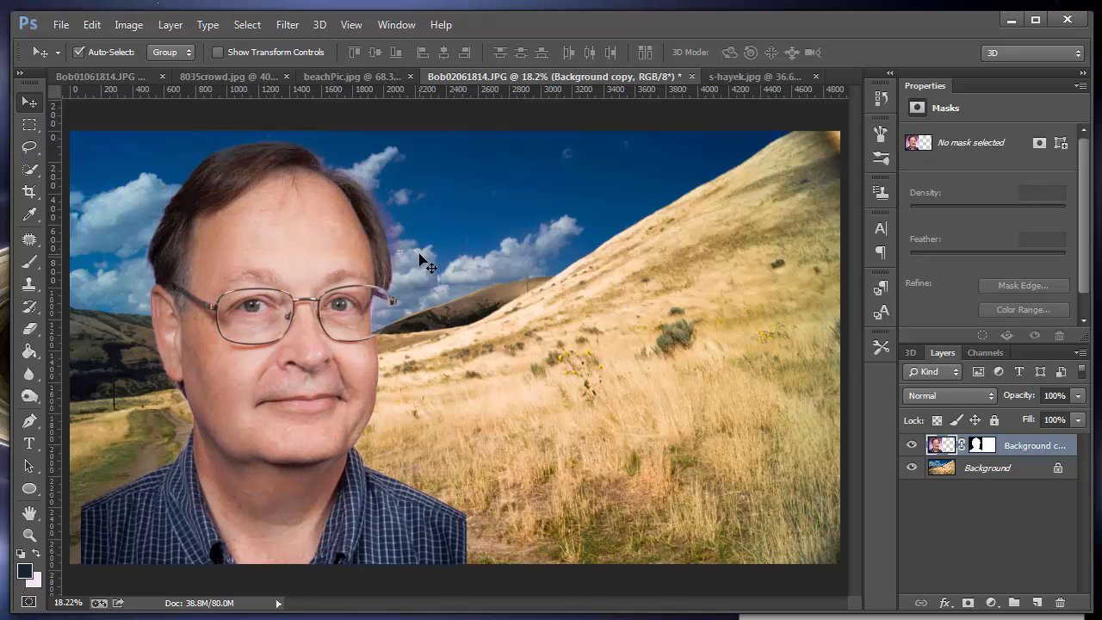
# Step: Scale the man down to about 31% and place him in the lower-left corner of the hillside photo
pyautogui.hotkey('ctrl', 't')
pyautogui.moveTo(465, 131); pyautogui.dragTo(373, 255)
pyautogui.moveTo(250, 360); pyautogui.dragTo(233, 306)
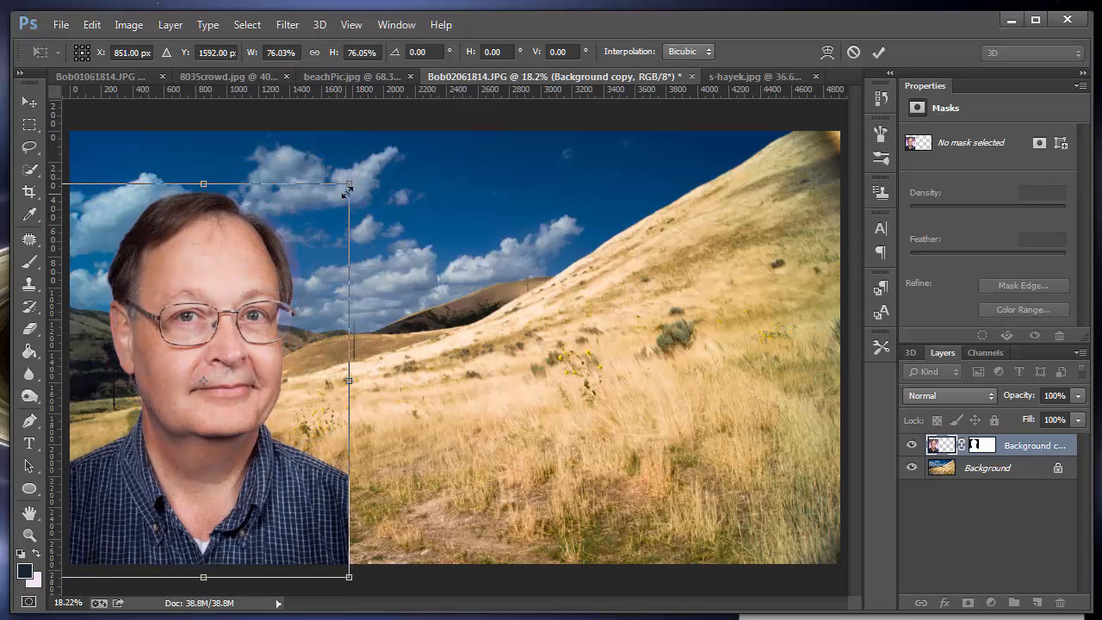
pyautogui.moveTo(351, 190); pyautogui.dragTo(161, 426)
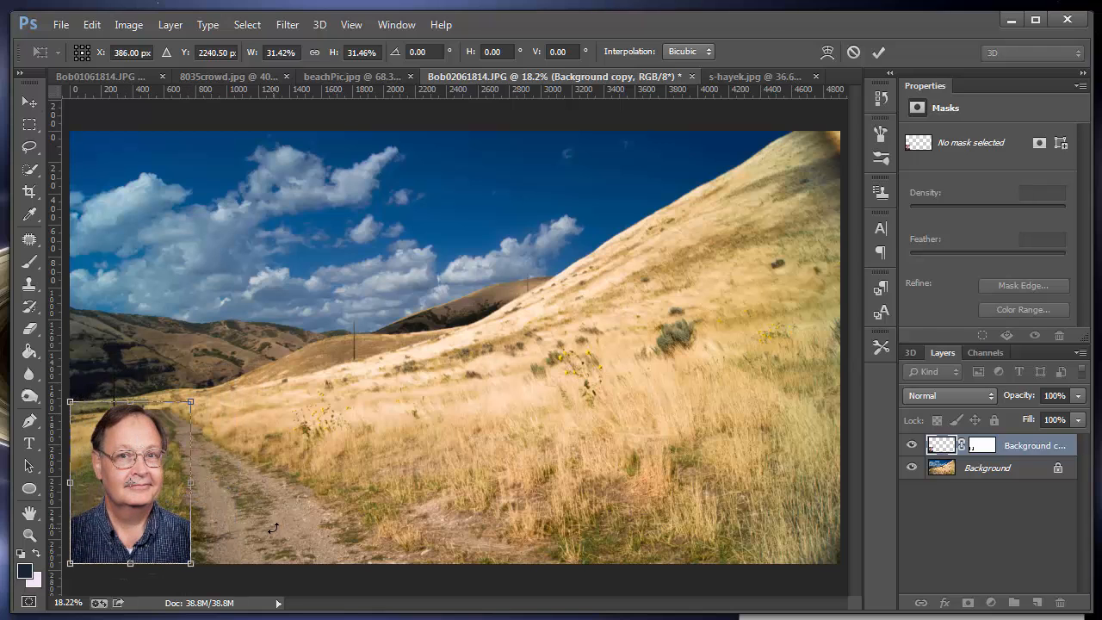
pyautogui.press('Return')
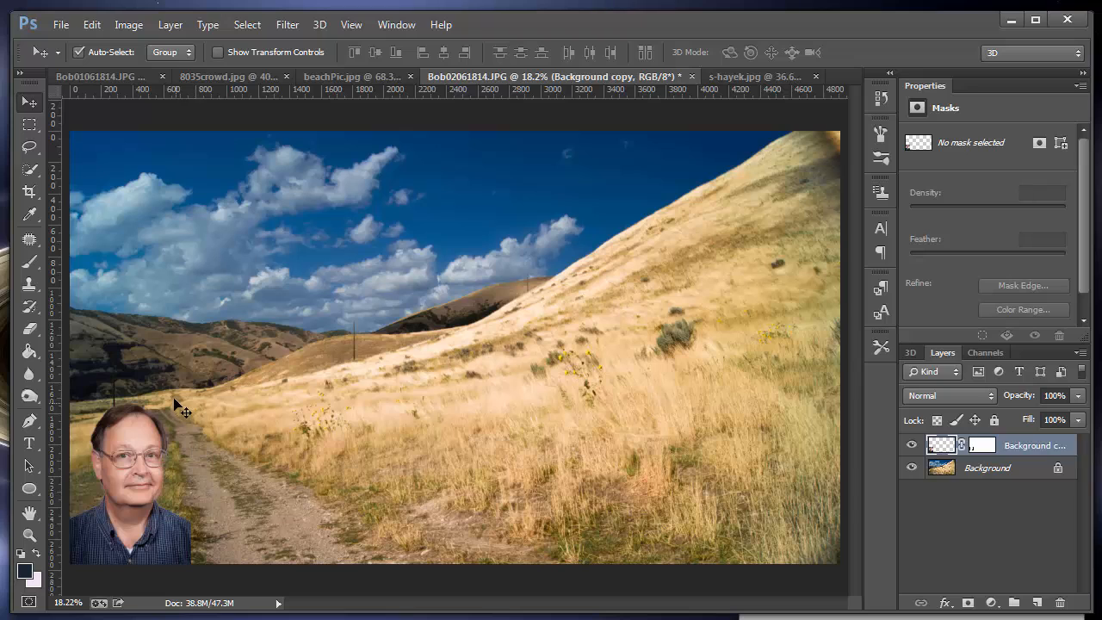
pyautogui.click(30, 328)
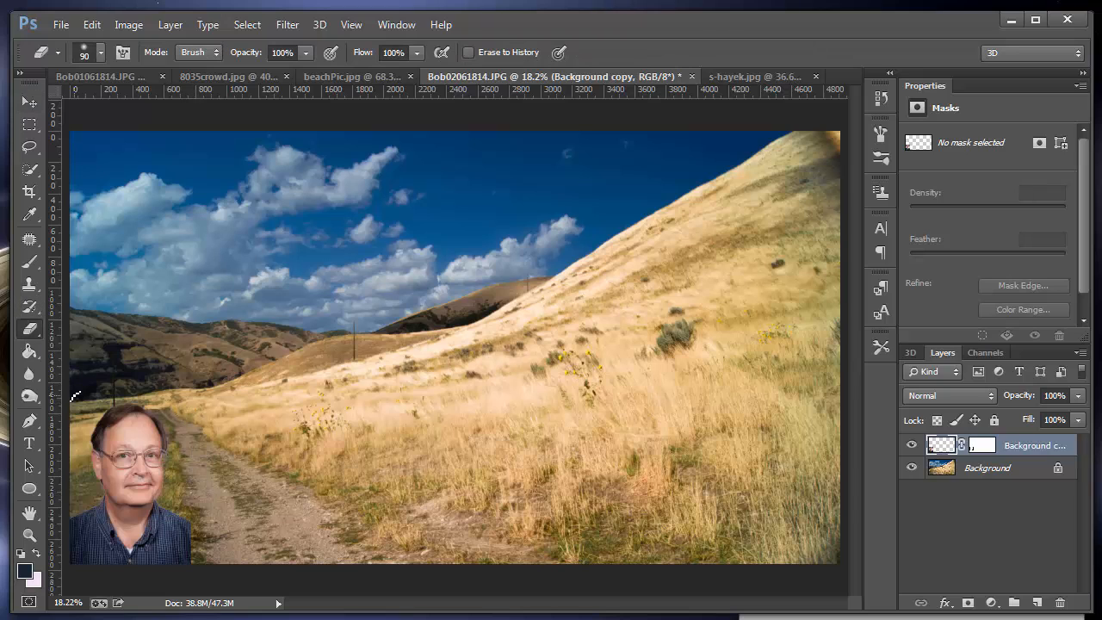
pyautogui.press(']')
pyautogui.press(']')
pyautogui.press(']')
# Step: Clear the old selection in the dark-haired woman's photo and reselect her head, body and arm with the Quick Selection tool
pyautogui.click(754, 76)
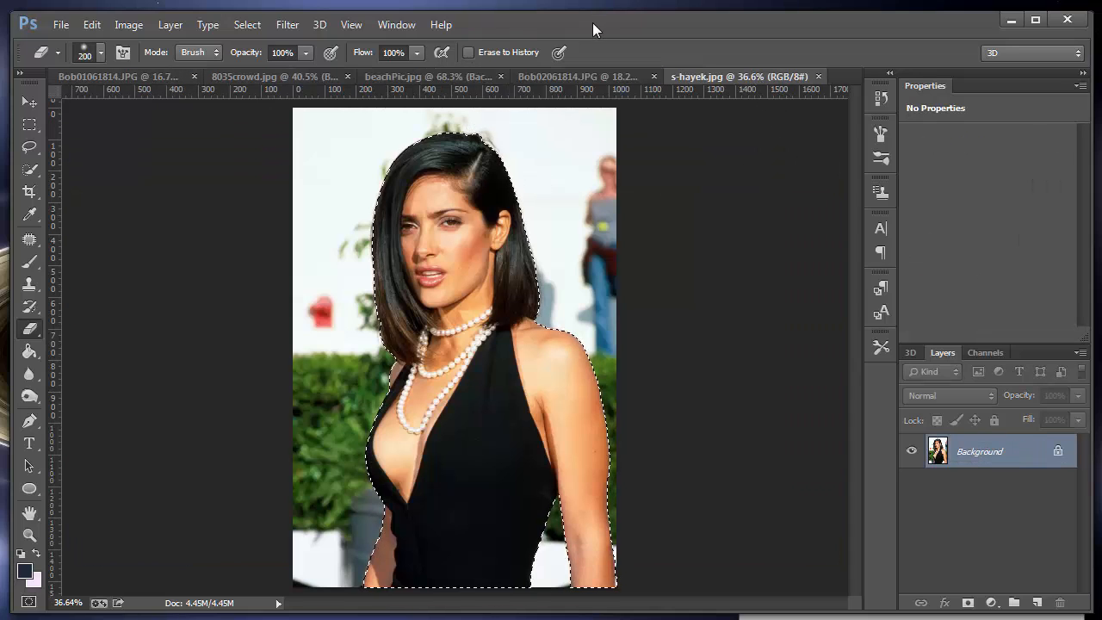
pyautogui.hotkey('ctrl', 'd')
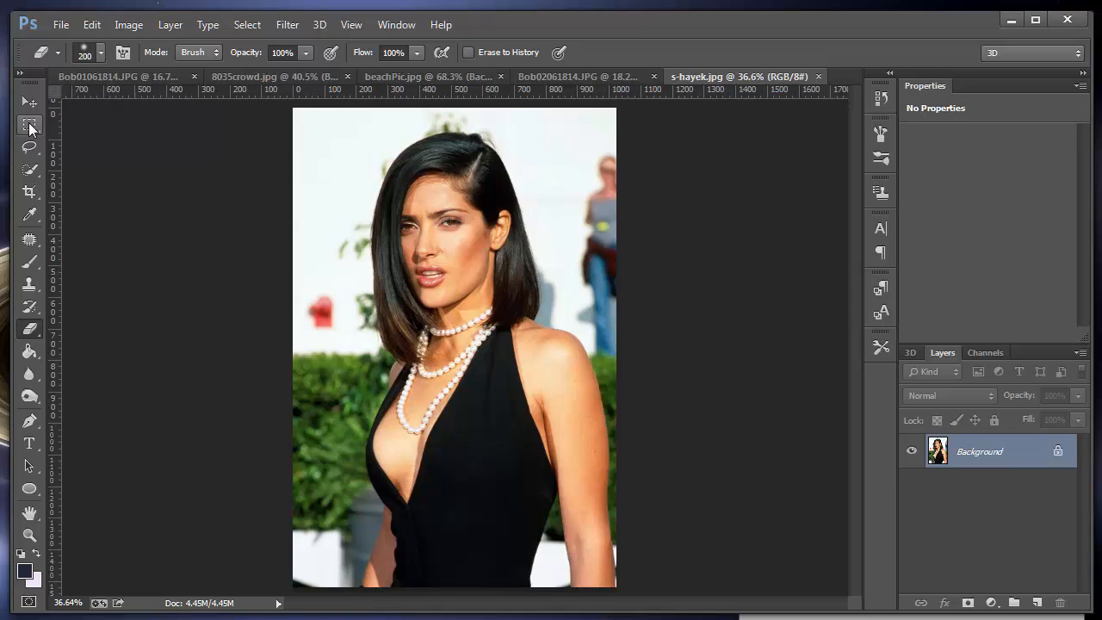
pyautogui.click(29, 168)
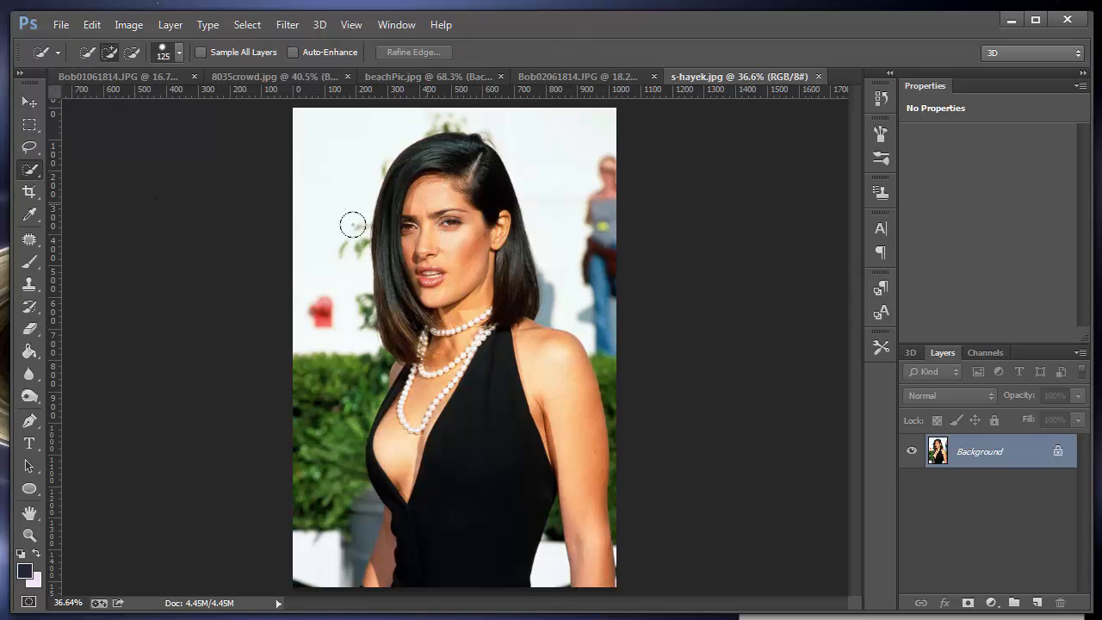
pyautogui.rightClick(31, 177)
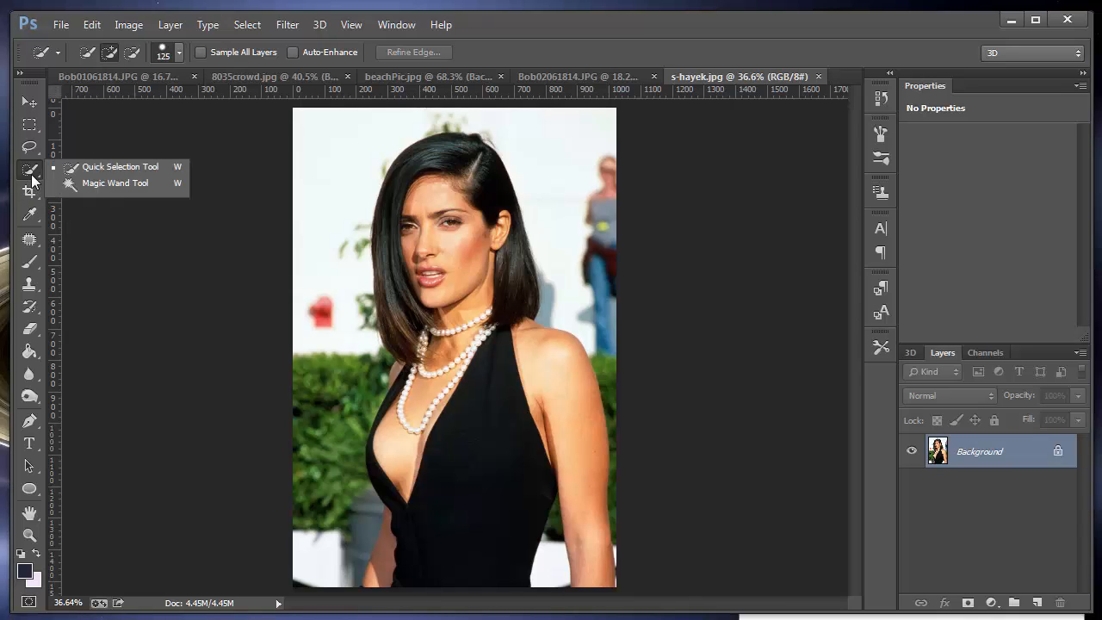
pyautogui.click(36, 167)
pyautogui.moveTo(429, 172)
pyautogui.mouseDown()
pyautogui.moveTo(430, 241)
pyautogui.moveTo(472, 425)
pyautogui.mouseUp()
pyautogui.moveTo(461, 495); pyautogui.dragTo(458, 497)
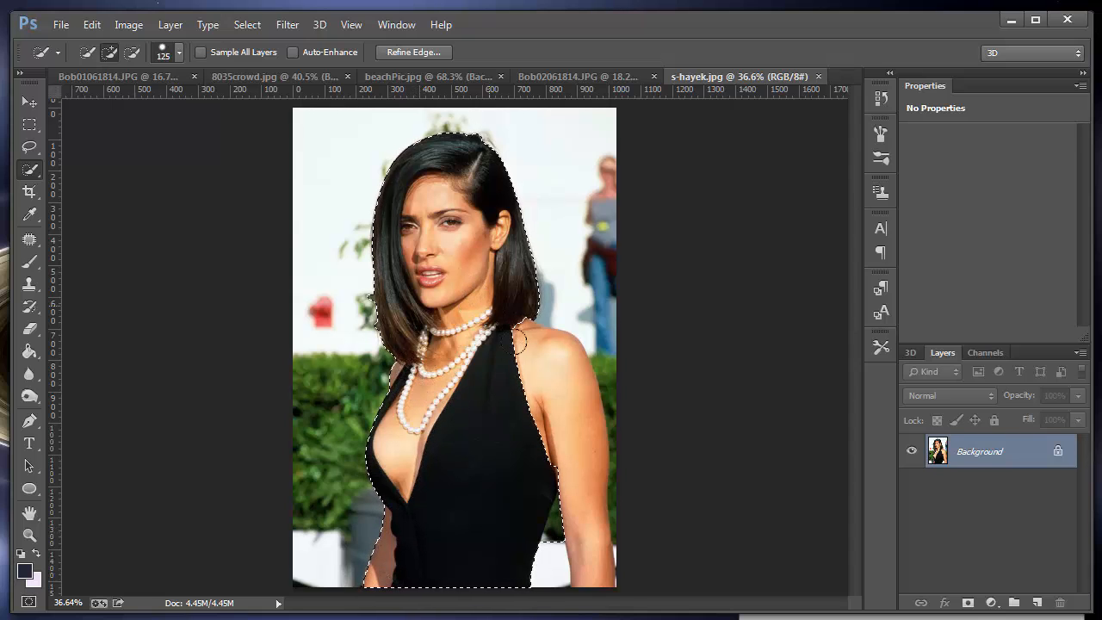
pyautogui.moveTo(520, 340)
pyautogui.mouseDown()
pyautogui.moveTo(550, 365)
pyautogui.moveTo(565, 474)
pyautogui.mouseUp()
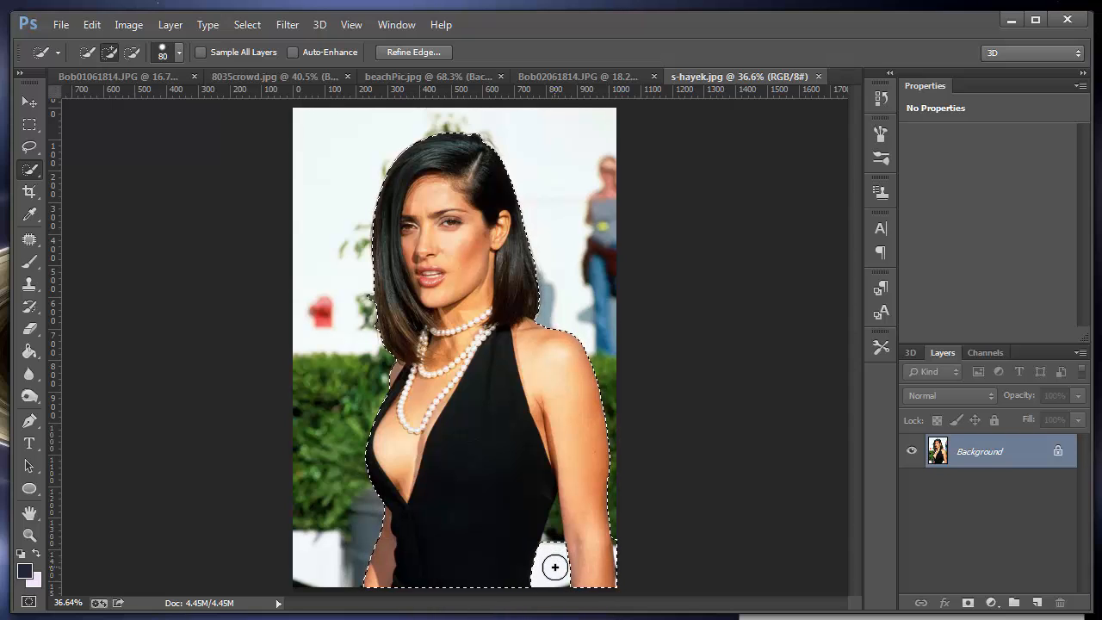
# Step: Subtract the background gap between the woman's arm and dress from the selection with a size 80 brush
pyautogui.press('alt')
pyautogui.press('alt')
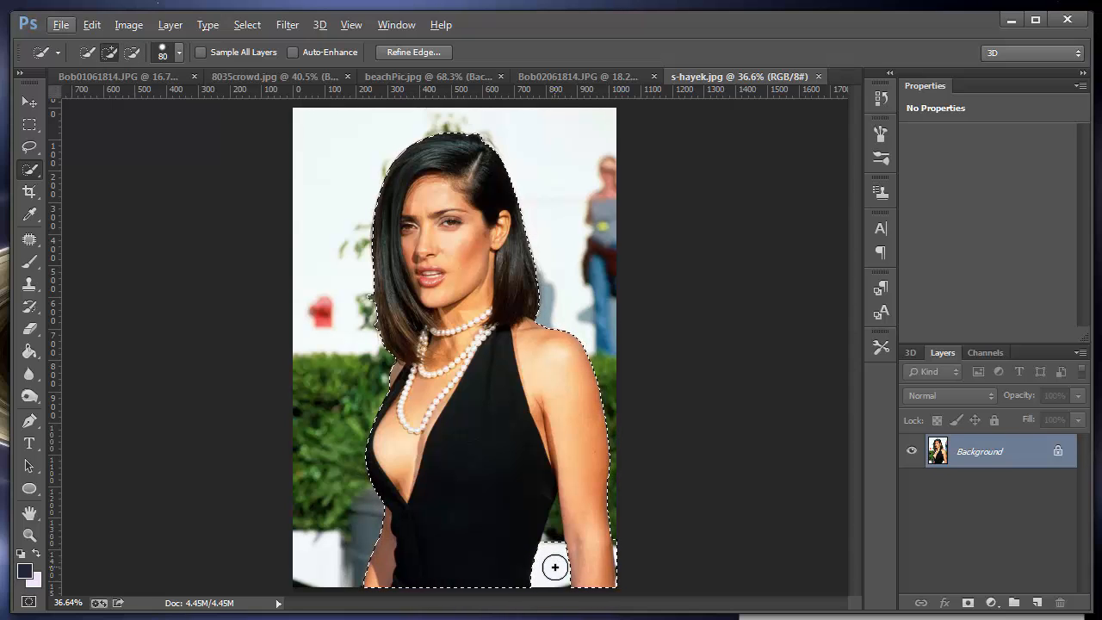
pyautogui.press('alt')
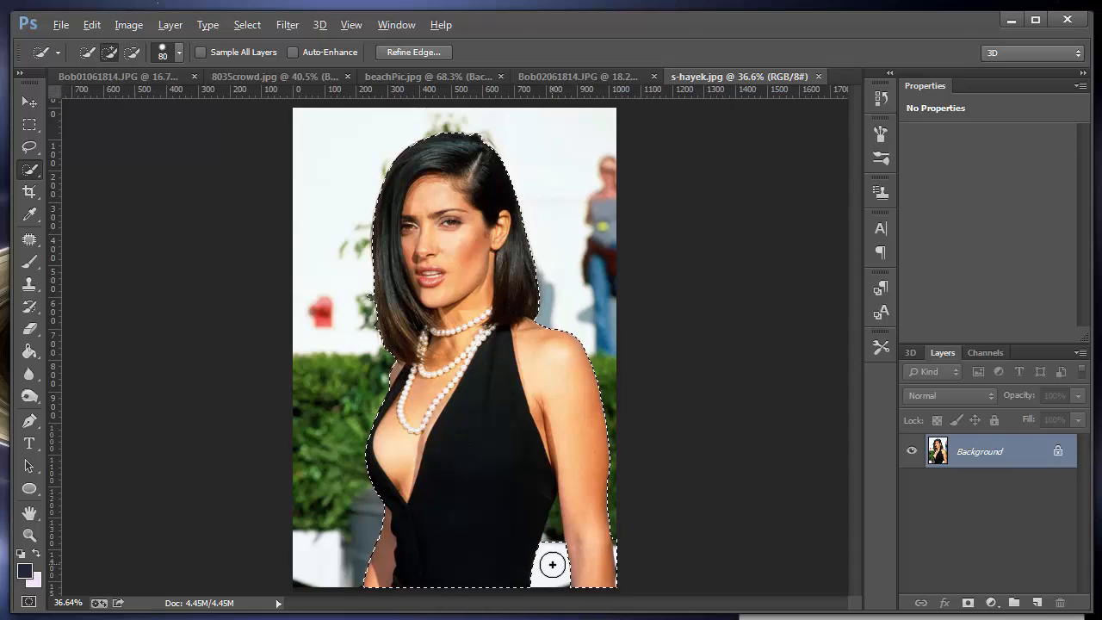
pyautogui.press('alt')
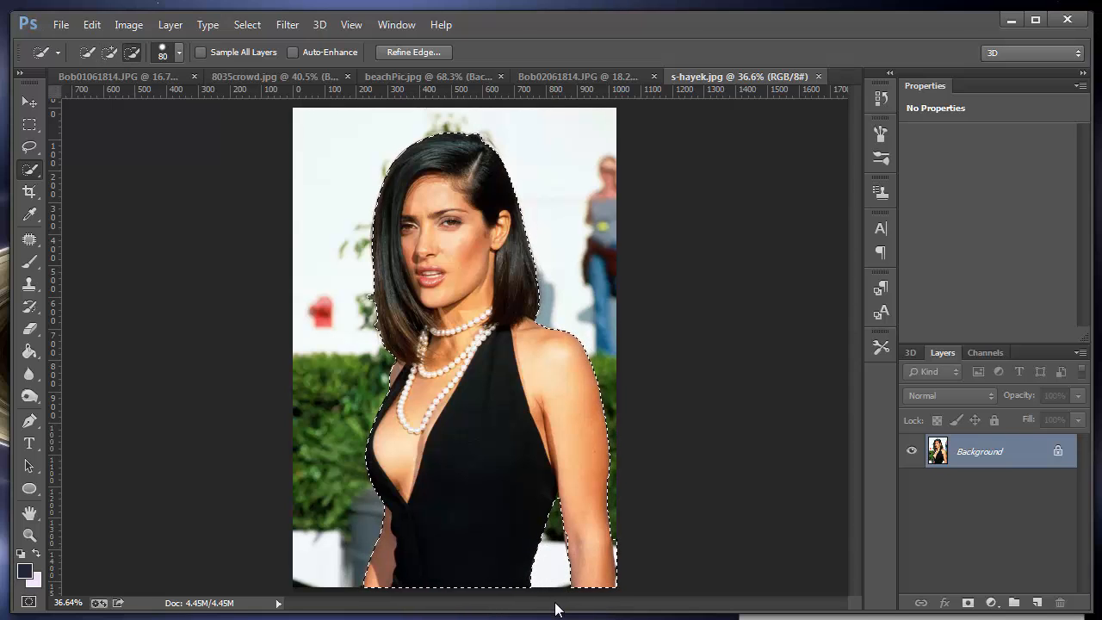
pyautogui.press('alt')
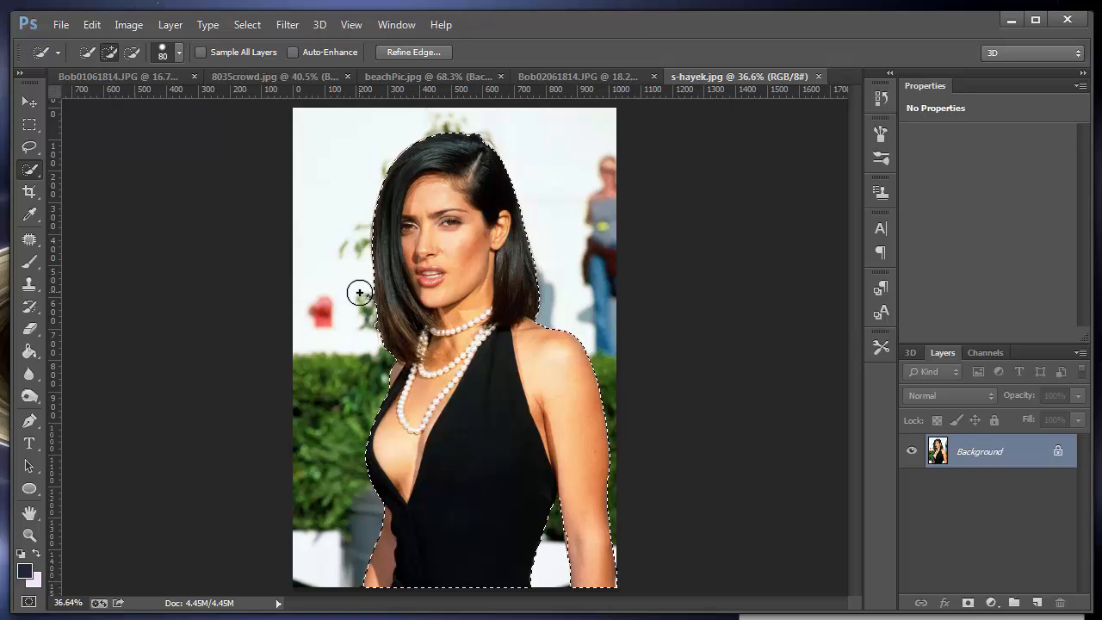
pyautogui.press('alt')
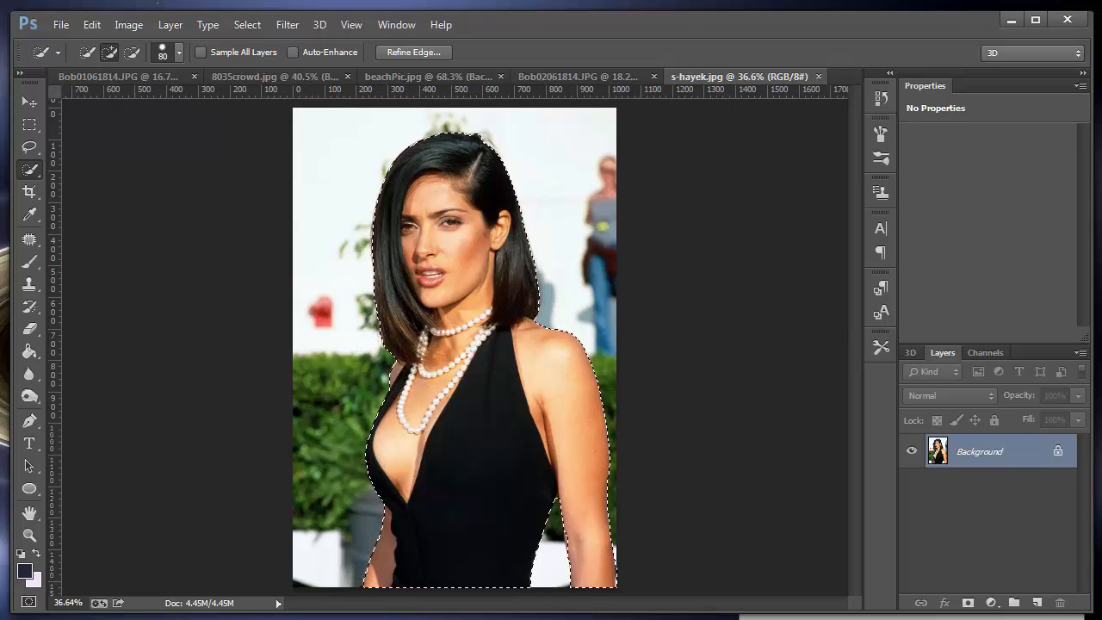
# Step: Add the missed edge of the woman's lower hair to the selection and check the outline around the rest of her hair
pyautogui.click(29, 535)
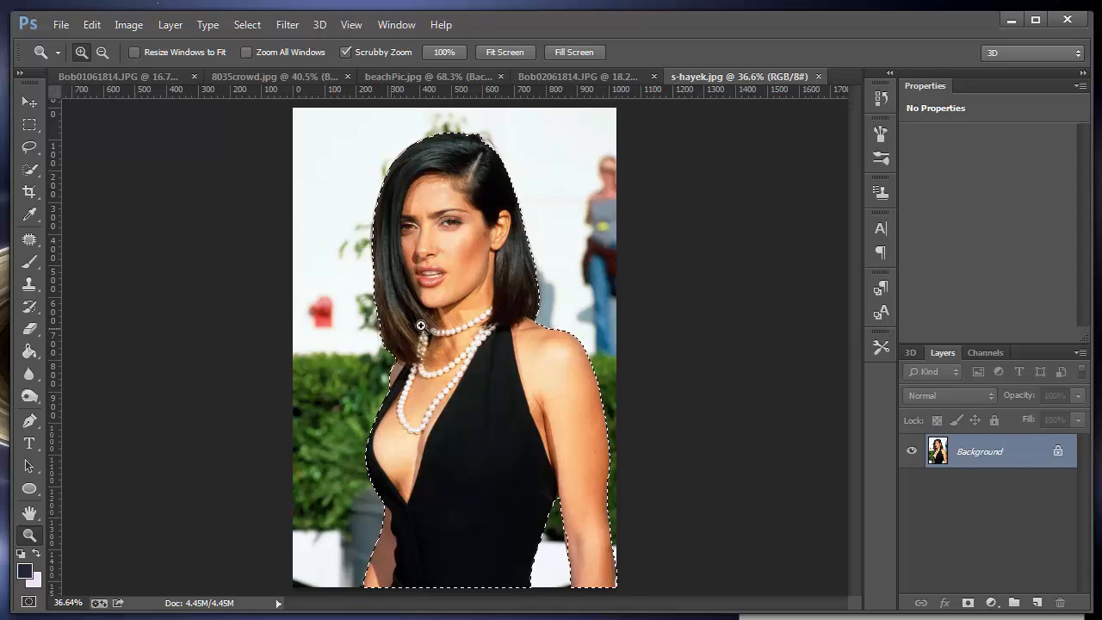
pyautogui.moveTo(421, 324); pyautogui.dragTo(519, 322)
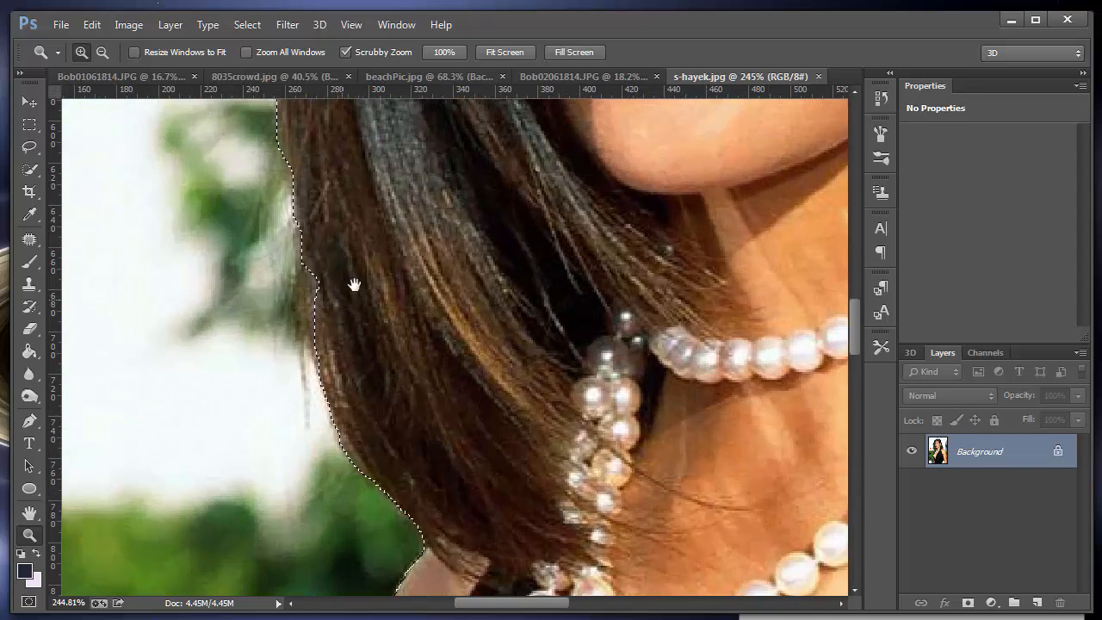
pyautogui.moveTo(357, 287); pyautogui.dragTo(519, 166)
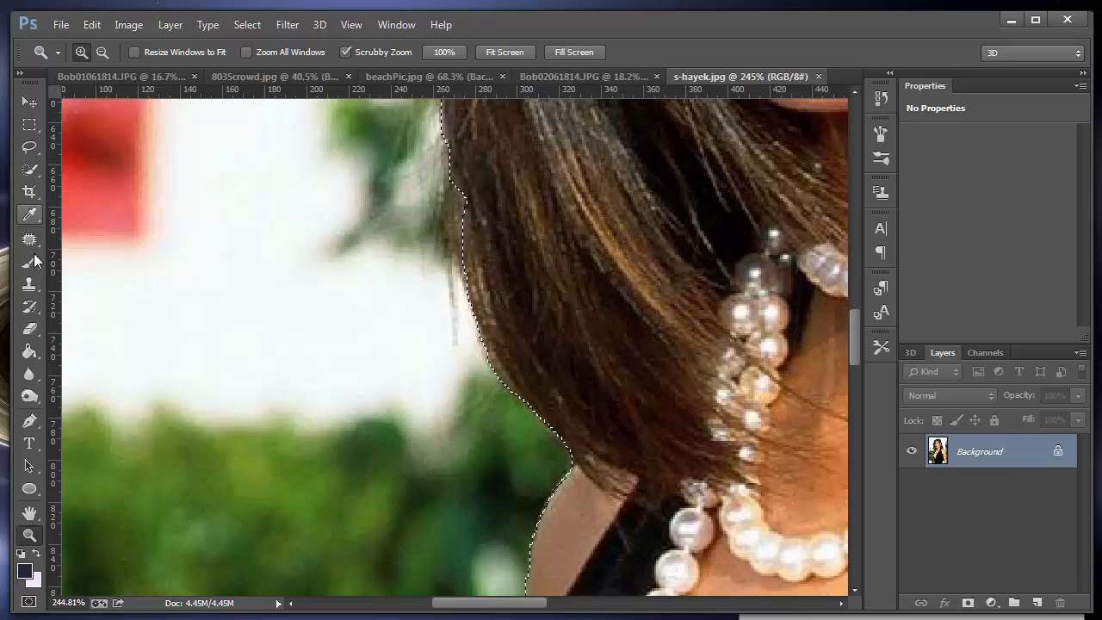
pyautogui.click(37, 172)
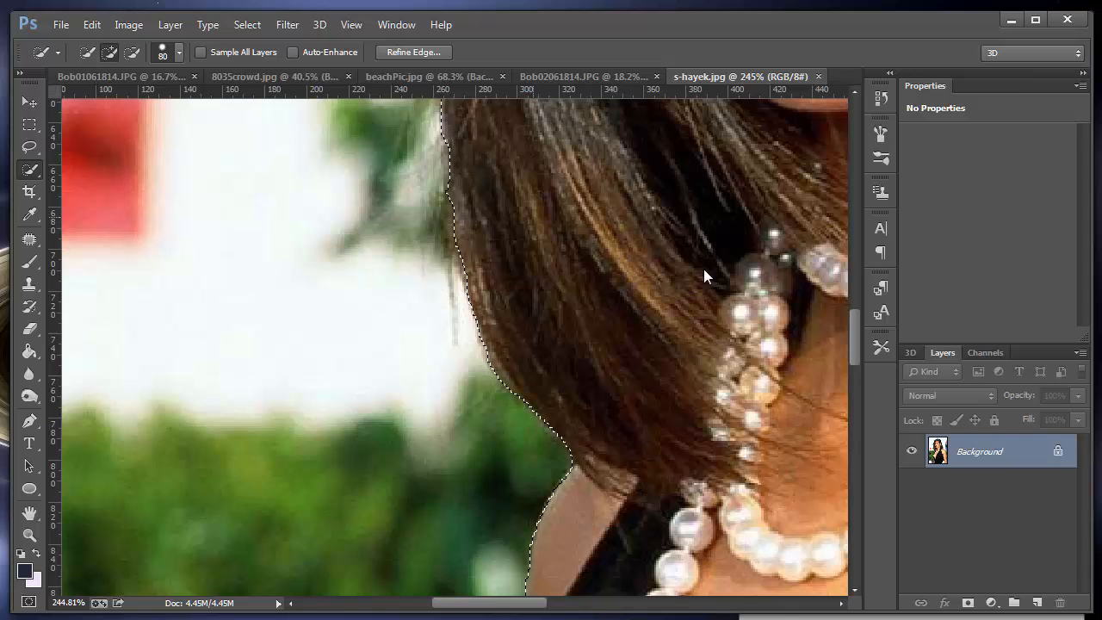
pyautogui.moveTo(571, 214); pyautogui.dragTo(583, 557)
pyautogui.moveTo(508, 315); pyautogui.dragTo(475, 552)
pyautogui.moveTo(483, 231); pyautogui.dragTo(426, 551)
pyautogui.moveTo(701, 116); pyautogui.dragTo(530, 367)
pyautogui.moveTo(558, 286); pyautogui.dragTo(525, 319)
pyautogui.moveTo(757, 239)
pyautogui.mouseDown()
pyautogui.moveTo(560, 359)
pyautogui.moveTo(575, 344)
pyautogui.moveTo(520, 212)
pyautogui.mouseUp()
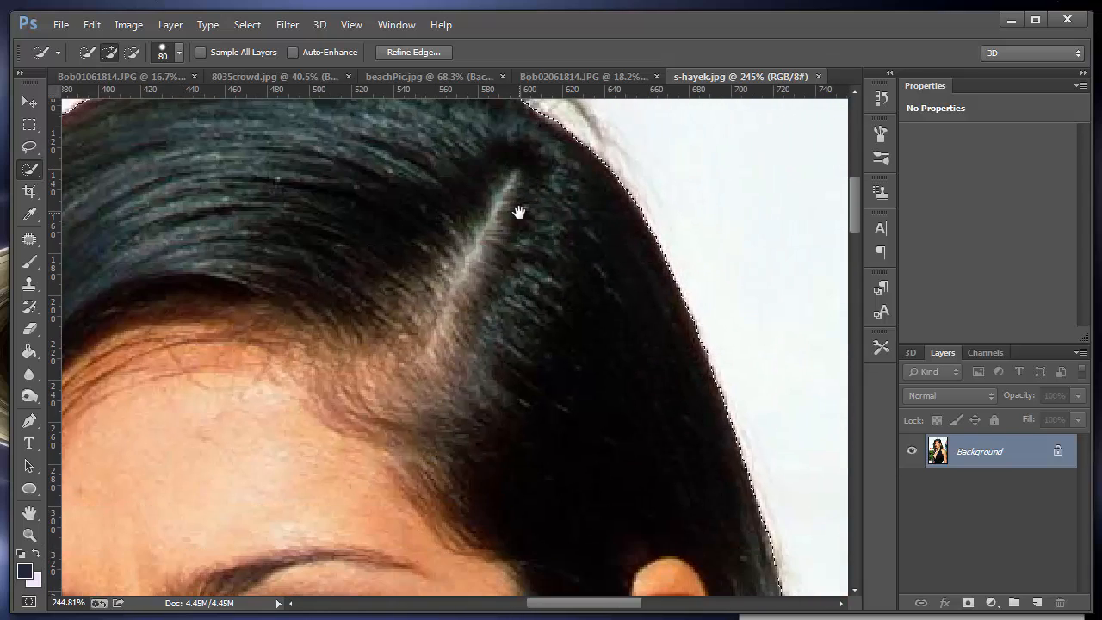
pyautogui.hotkey('ctrl', '0')
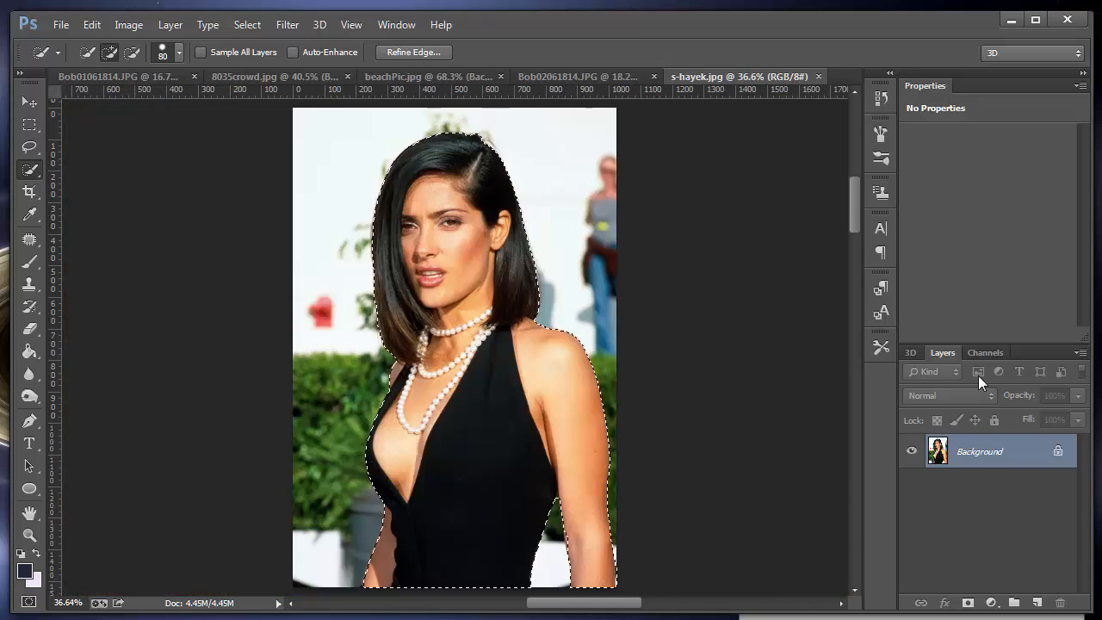
# Step: Copy the selected woman into the hillside photo and position her beside the man along the lower edge
pyautogui.click(24, 97)
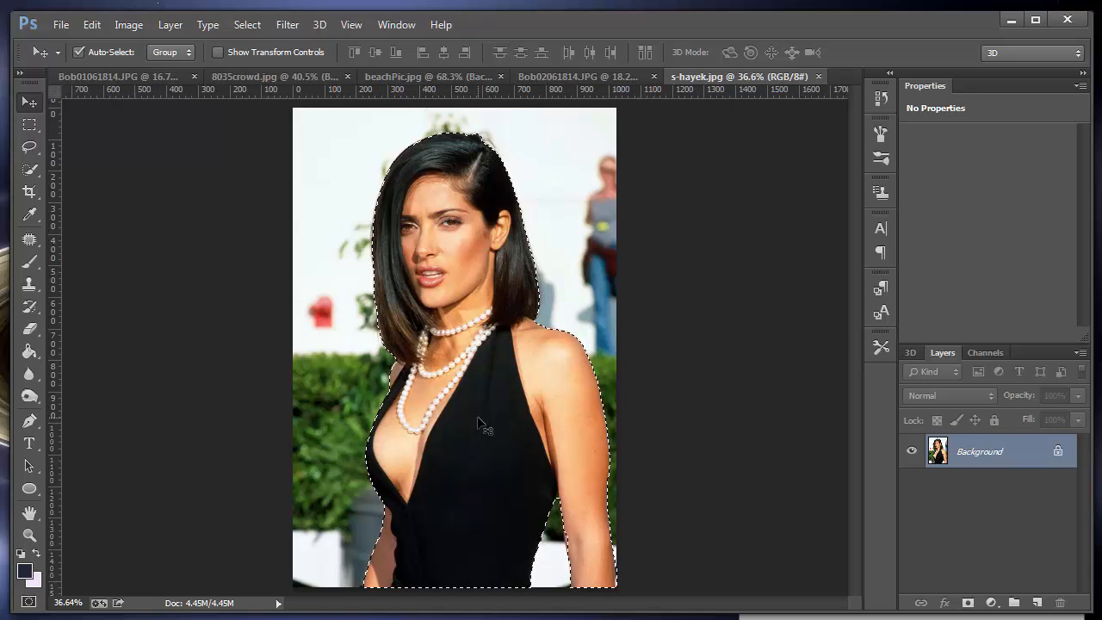
pyautogui.moveTo(452, 255); pyautogui.dragTo(191, 471)
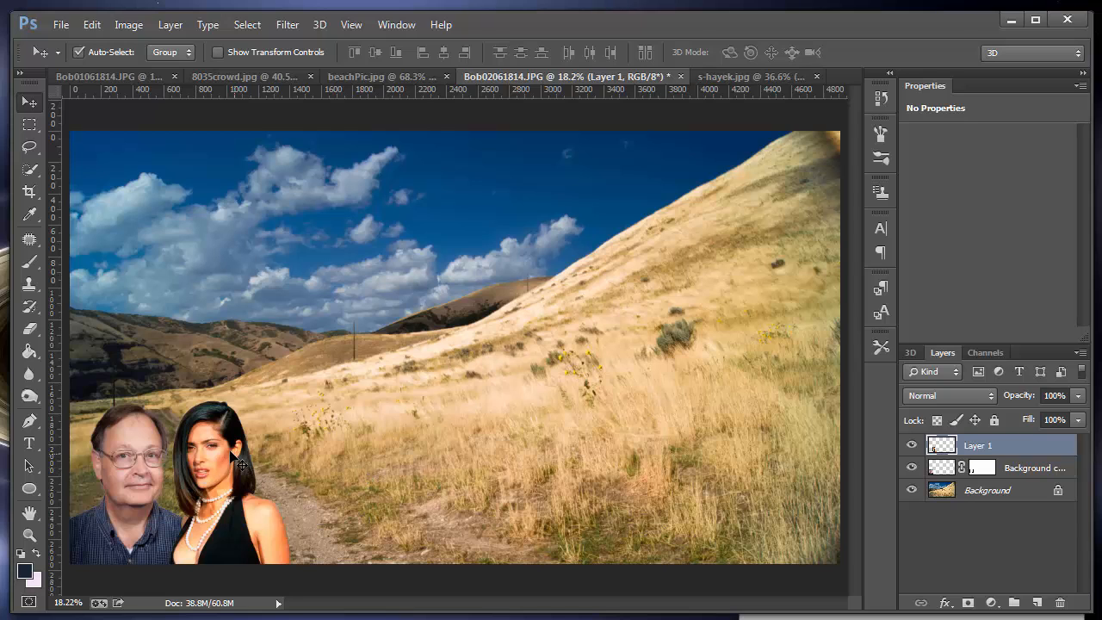
pyautogui.moveTo(232, 452); pyautogui.dragTo(226, 472)
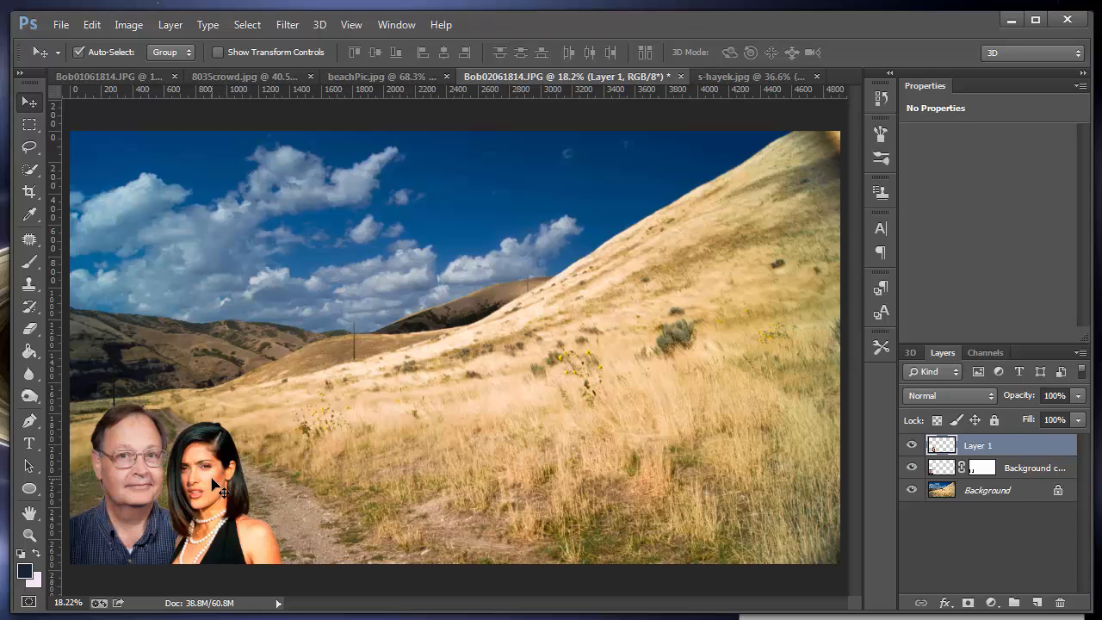
# Step: Scale the man's cut-out to about 88% so he matches the woman's size, keeping him in the lower-left corner
pyautogui.click(134, 457)
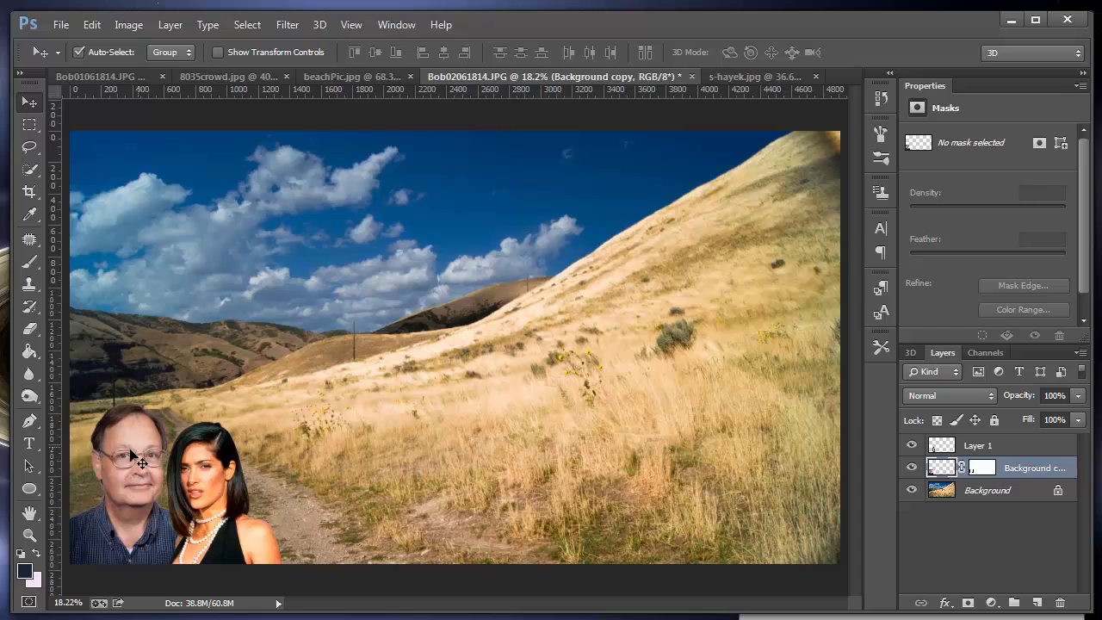
pyautogui.hotkey('ctrl', 't')
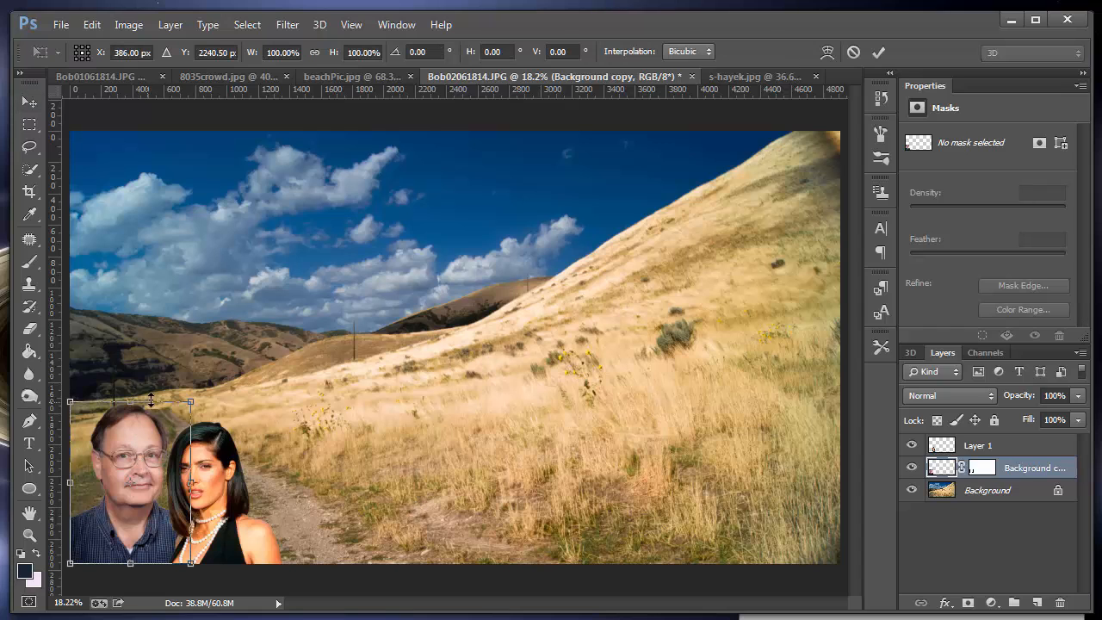
pyautogui.moveTo(191, 403); pyautogui.dragTo(190, 431)
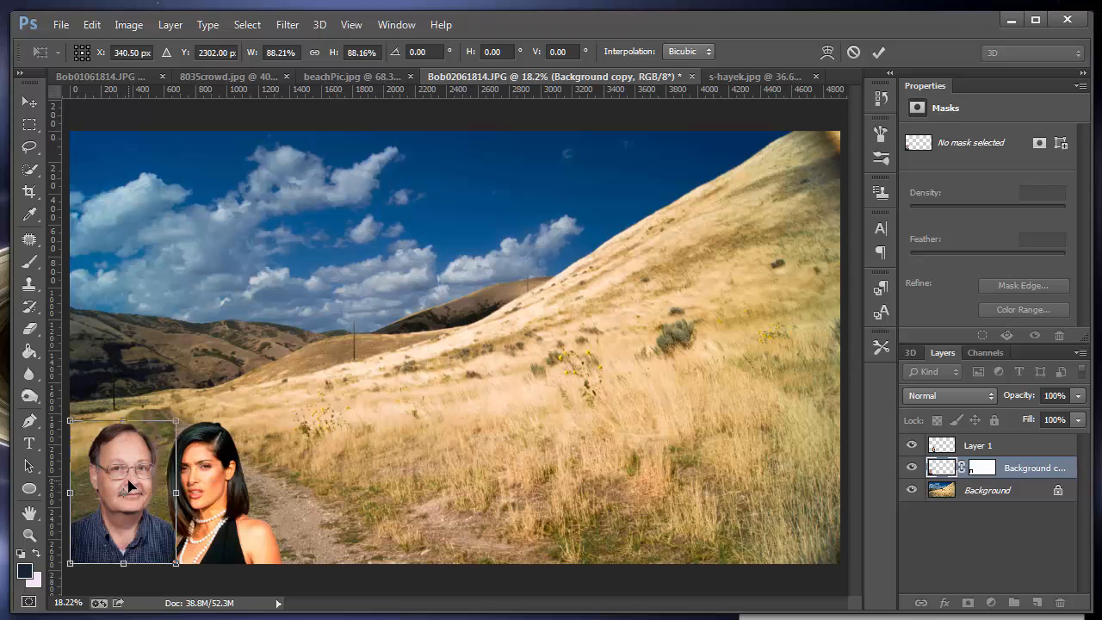
pyautogui.press('Return')
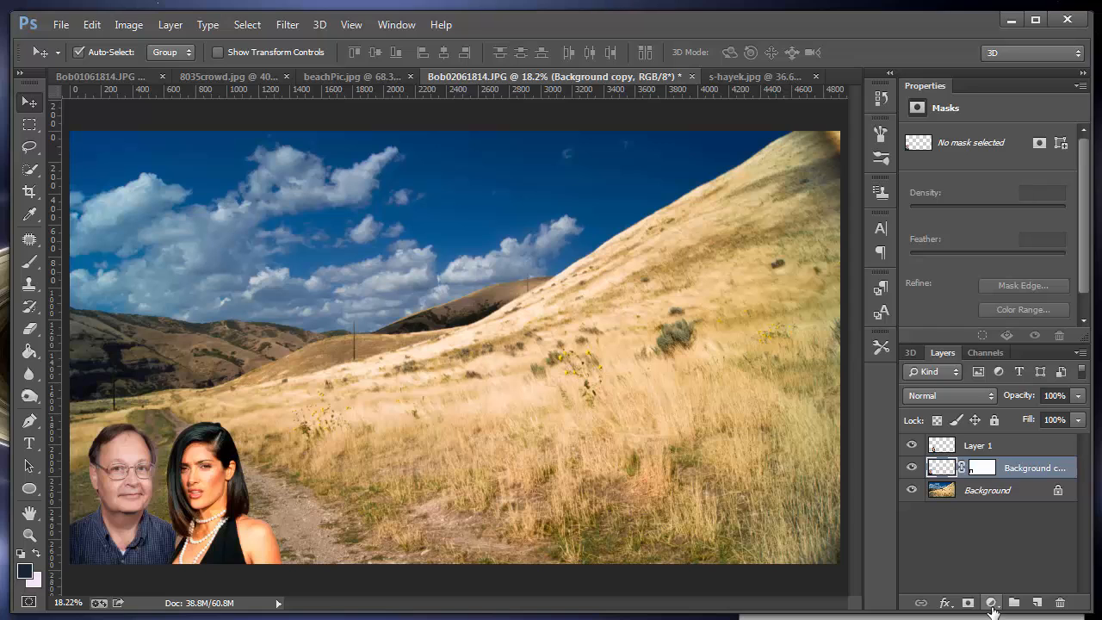
# Step: Add a Brightness/Contrast adjustment clipped to the man's layer, with brightness -2 and contrast 59
pyautogui.click(991, 603)
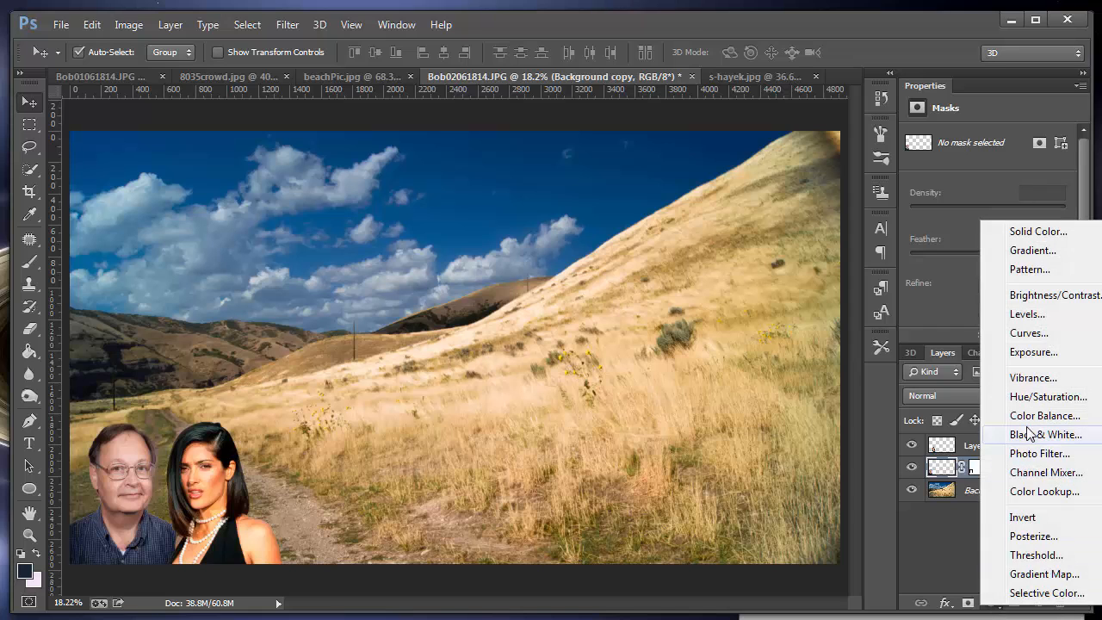
pyautogui.click(1033, 295)
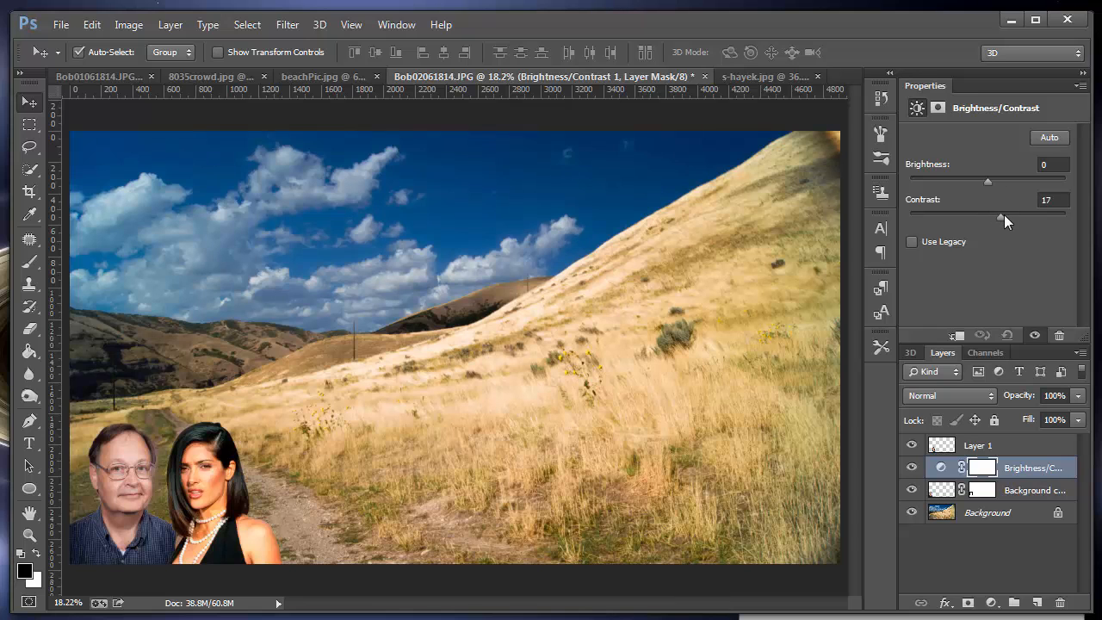
pyautogui.moveTo(1022, 214); pyautogui.dragTo(993, 222)
pyautogui.click(950, 336)
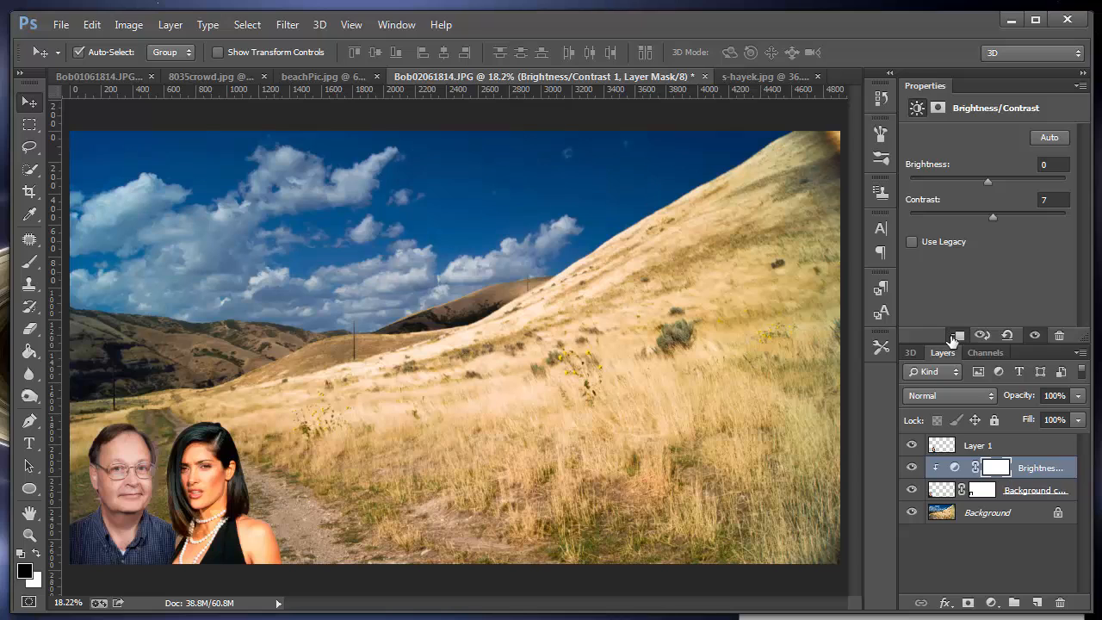
pyautogui.moveTo(989, 180)
pyautogui.mouseDown()
pyautogui.moveTo(1017, 183)
pyautogui.moveTo(987, 187)
pyautogui.mouseUp()
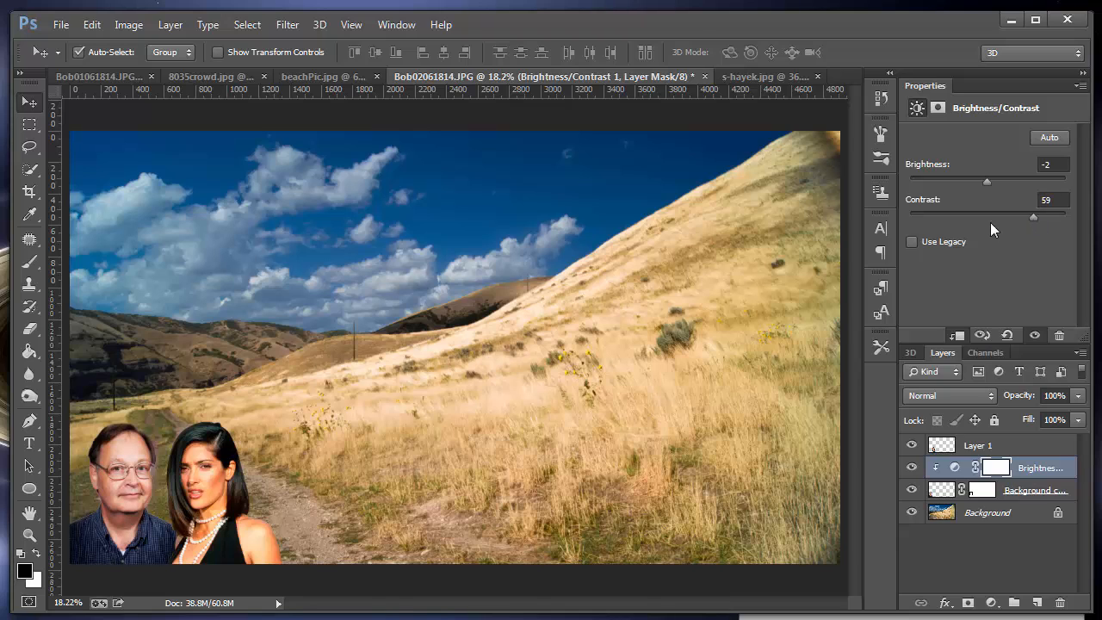
# Step: Add a Hue/Saturation adjustment clipped to the woman's layer, with hue -1 and saturation -37
pyautogui.click(220, 519)
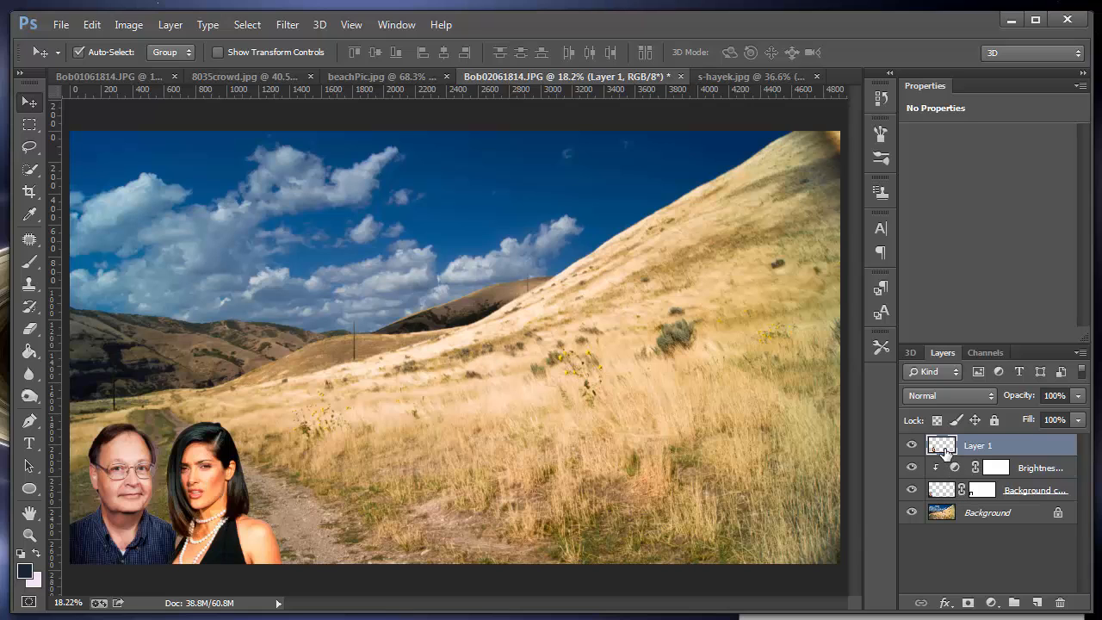
pyautogui.click(991, 602)
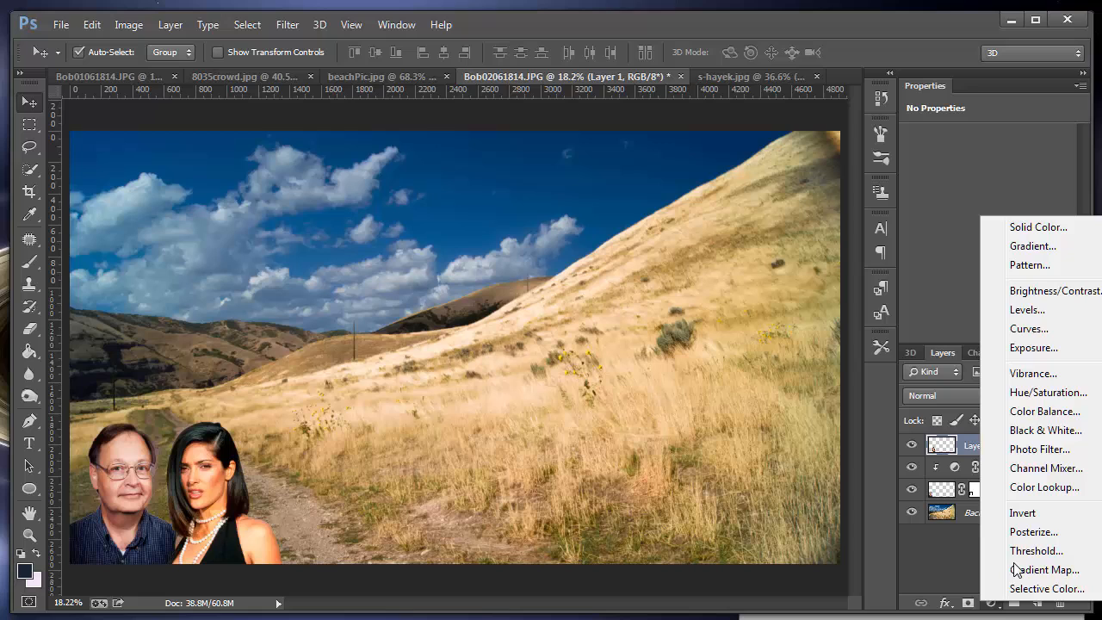
pyautogui.click(1046, 392)
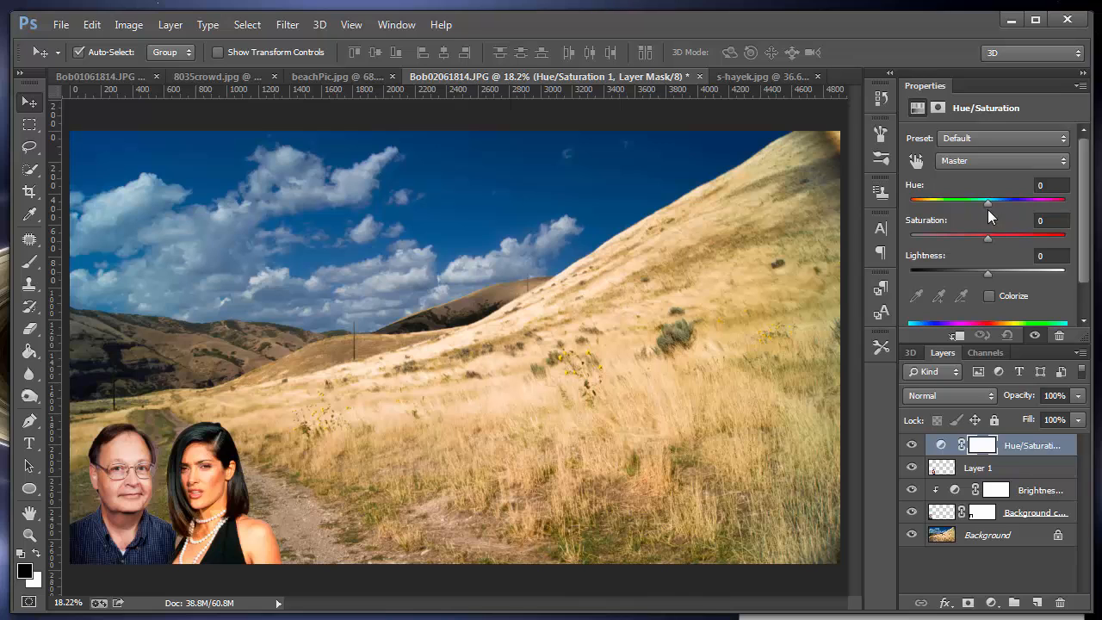
pyautogui.moveTo(986, 238)
pyautogui.mouseDown()
pyautogui.moveTo(959, 246)
pyautogui.moveTo(970, 245)
pyautogui.mouseUp()
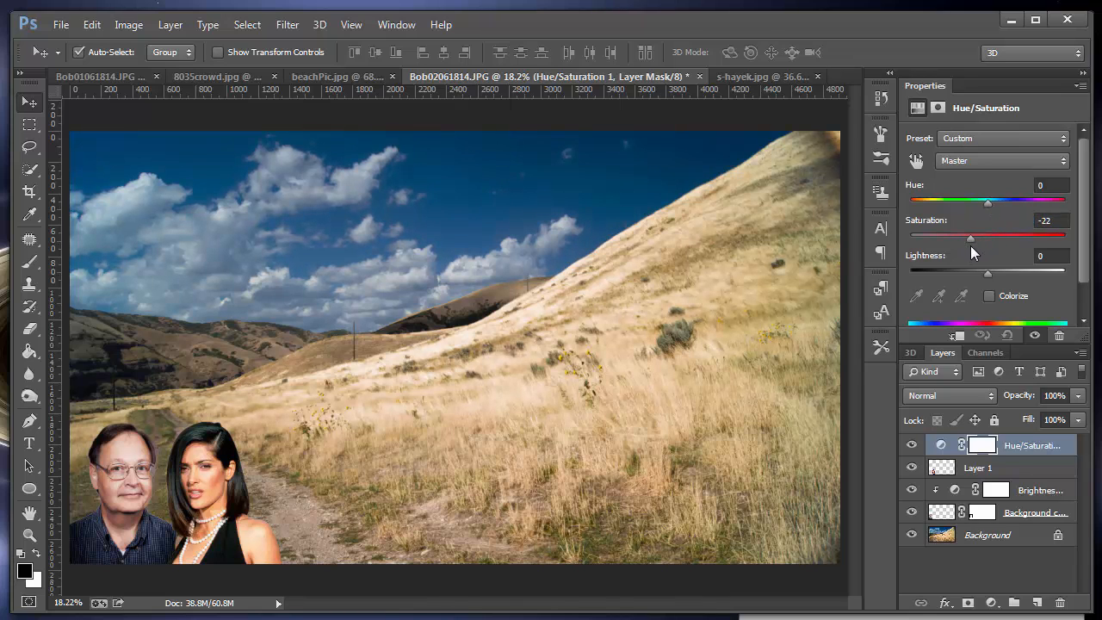
pyautogui.click(958, 337)
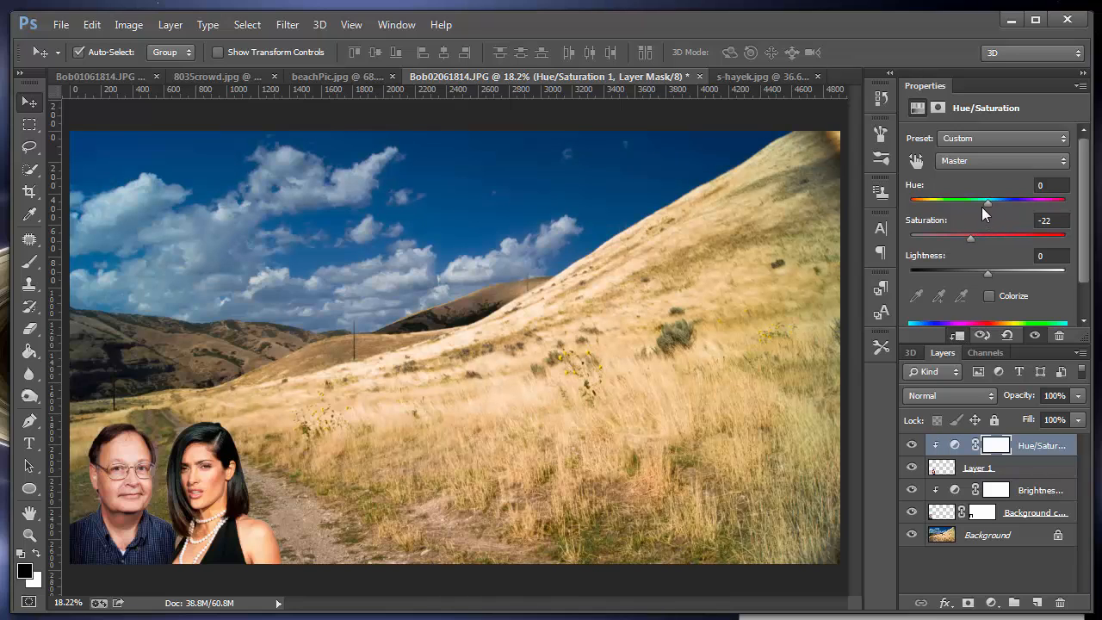
pyautogui.moveTo(971, 239); pyautogui.dragTo(960, 241)
pyautogui.moveTo(987, 203)
pyautogui.mouseDown()
pyautogui.moveTo(999, 203)
pyautogui.moveTo(982, 205)
pyautogui.mouseUp()
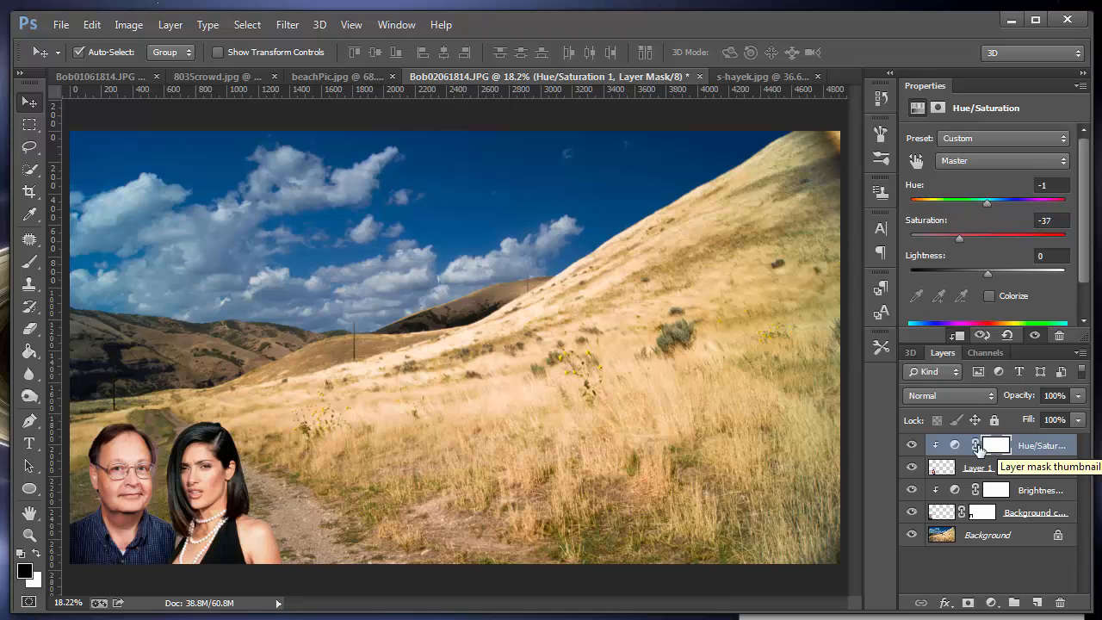
# Step: Crop the hillside composite tightly around the man and woman with an unconstrained ratio, keeping the cropped pixels
pyautogui.click(32, 195)
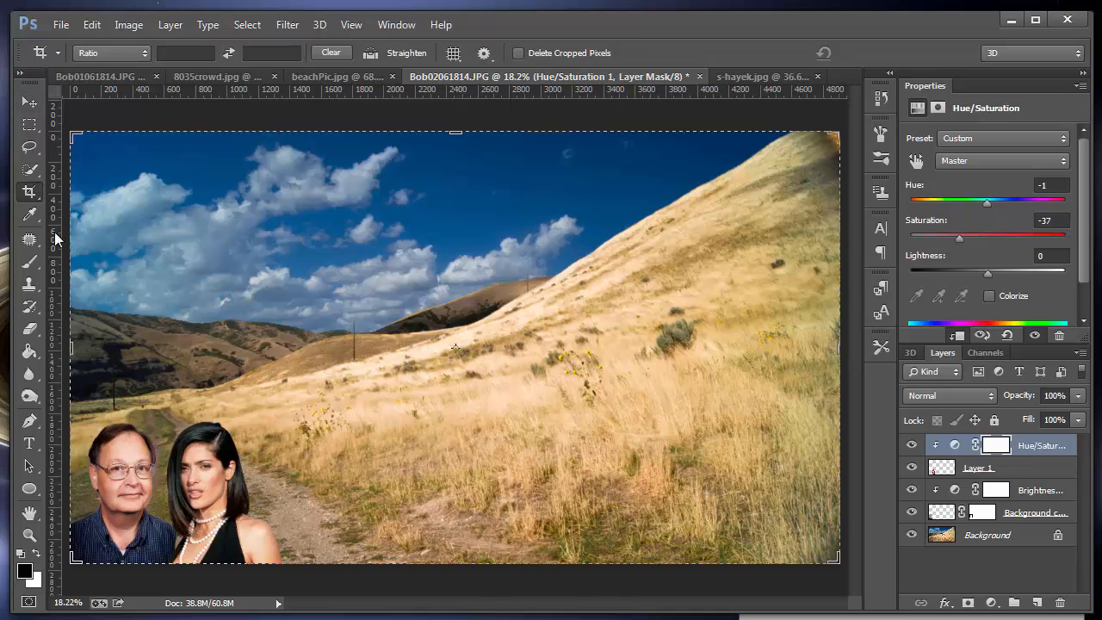
pyautogui.moveTo(834, 135); pyautogui.dragTo(566, 269)
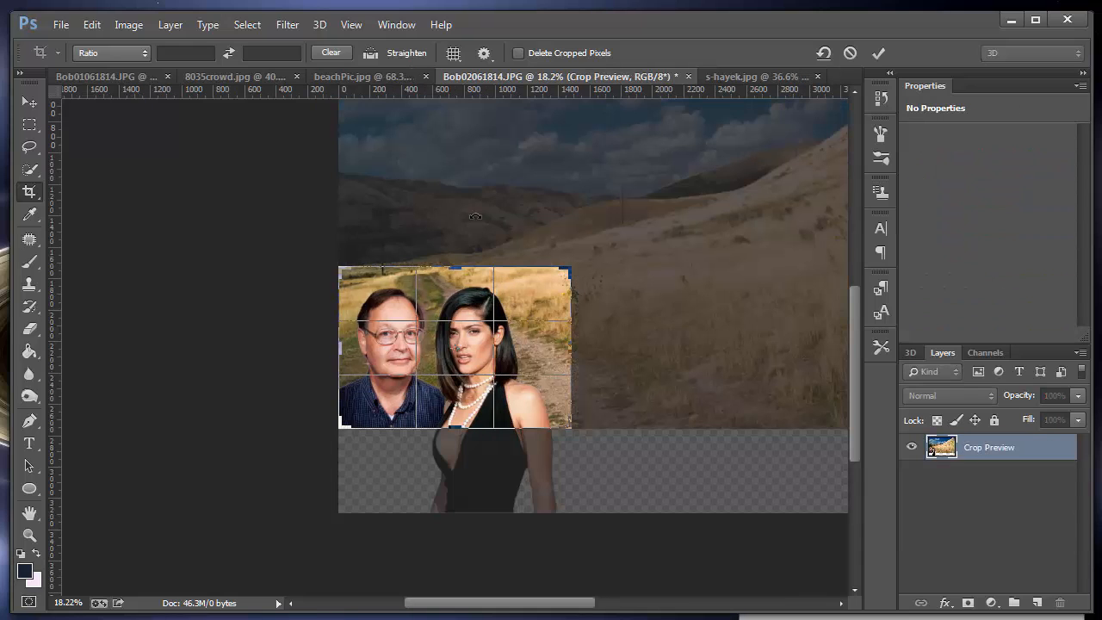
pyautogui.click(100, 55)
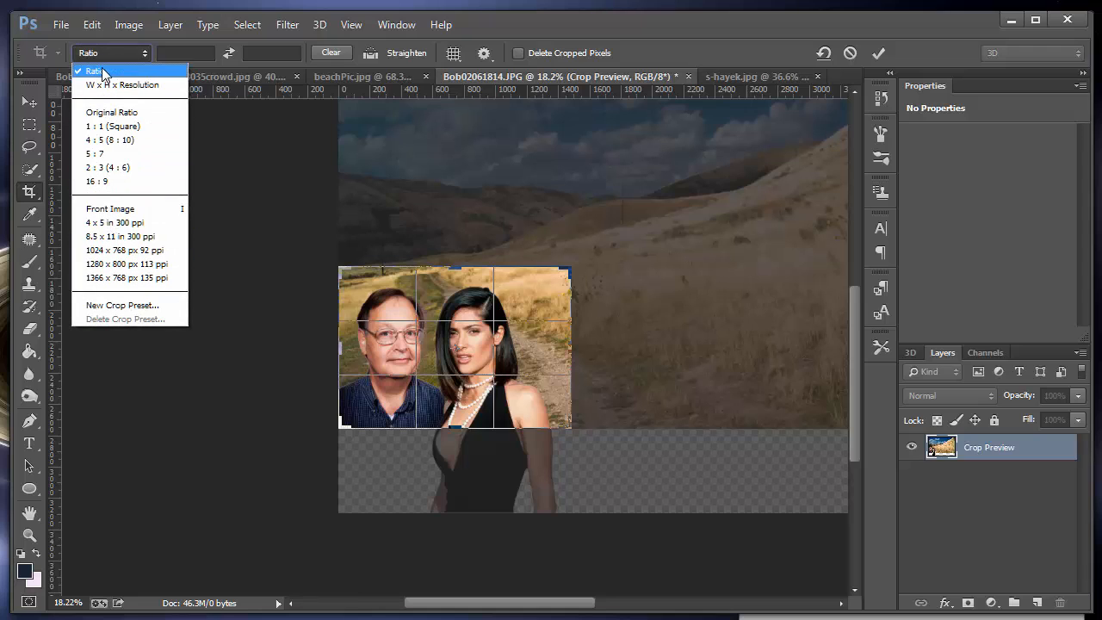
pyautogui.click(100, 69)
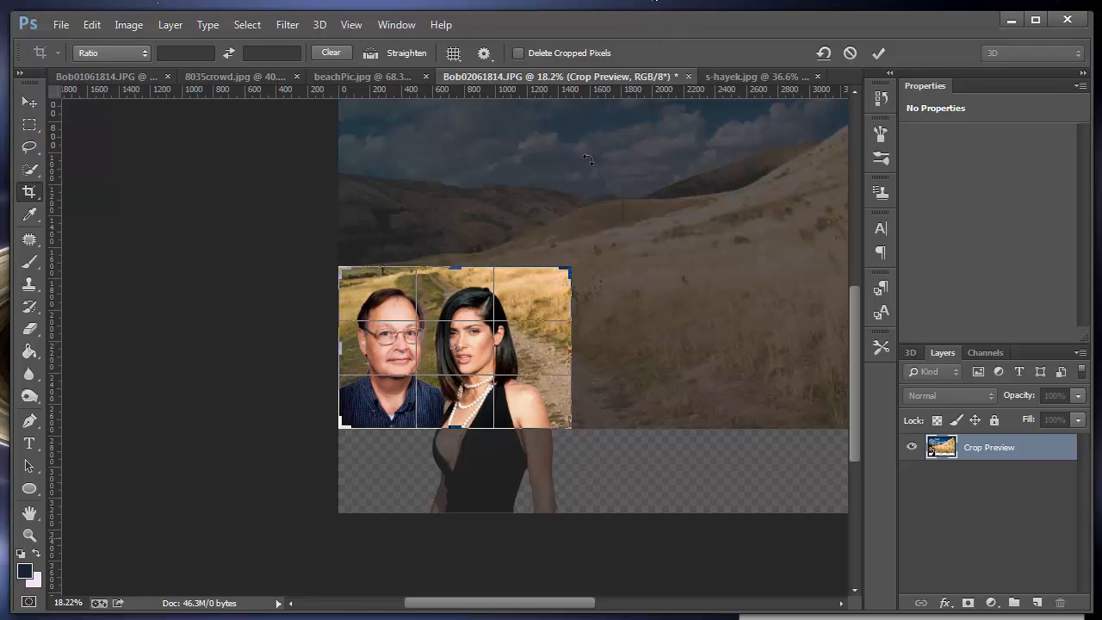
pyautogui.press('Return')
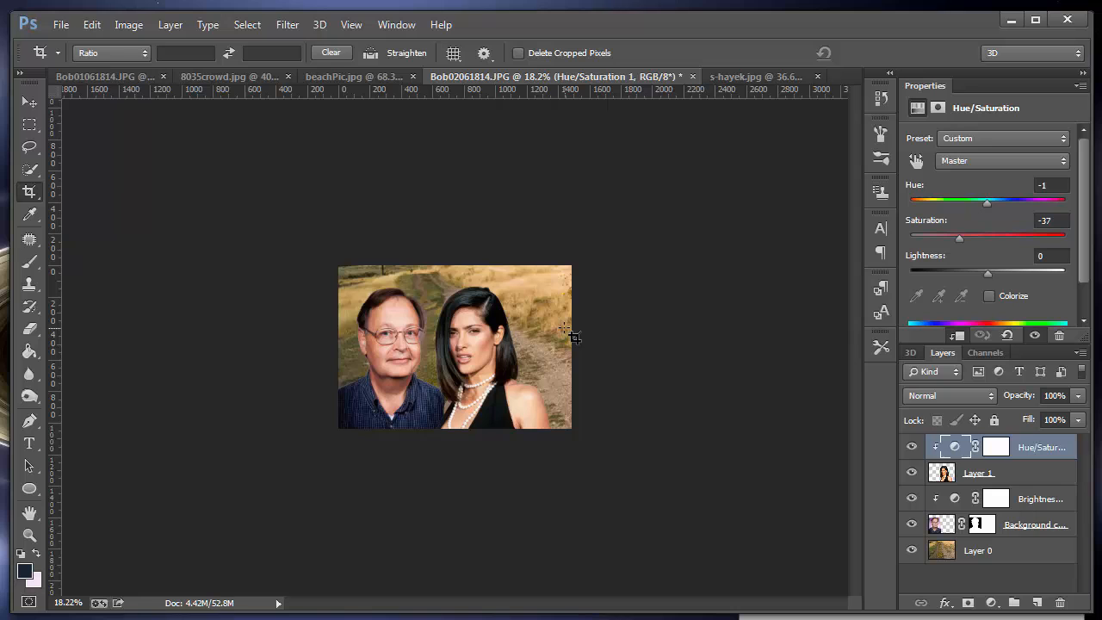
pyautogui.hotkey('ctrl', '0')
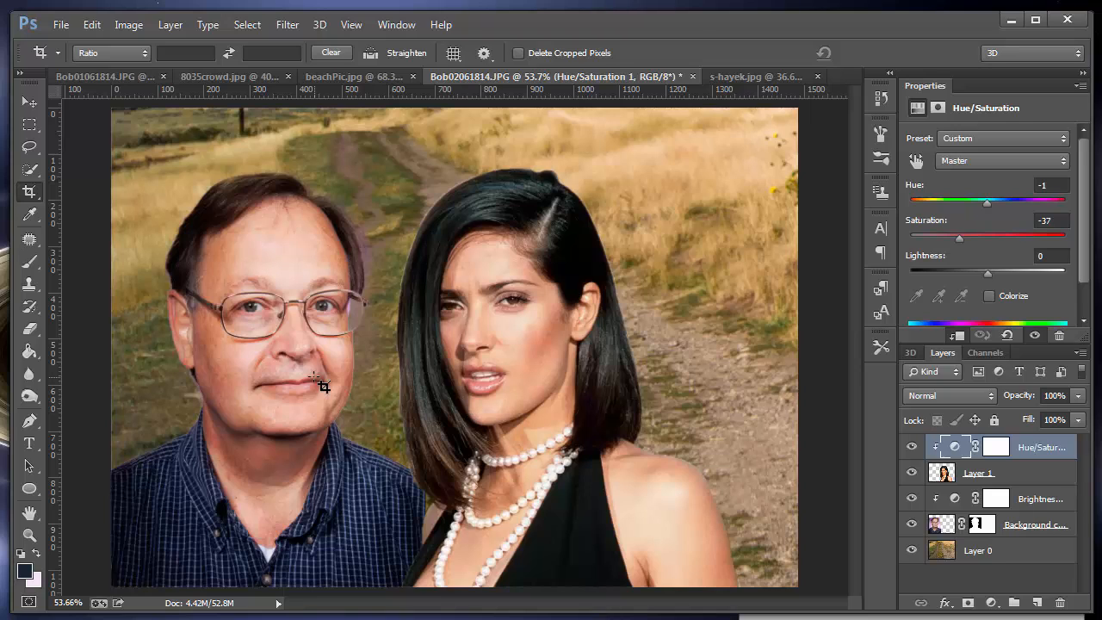
# Step: Darken the light fringe along the man's hair beside his temple on his cut-out layer, using the Burn tool at size 65, Midtones, 76% exposure
pyautogui.click(29, 396)
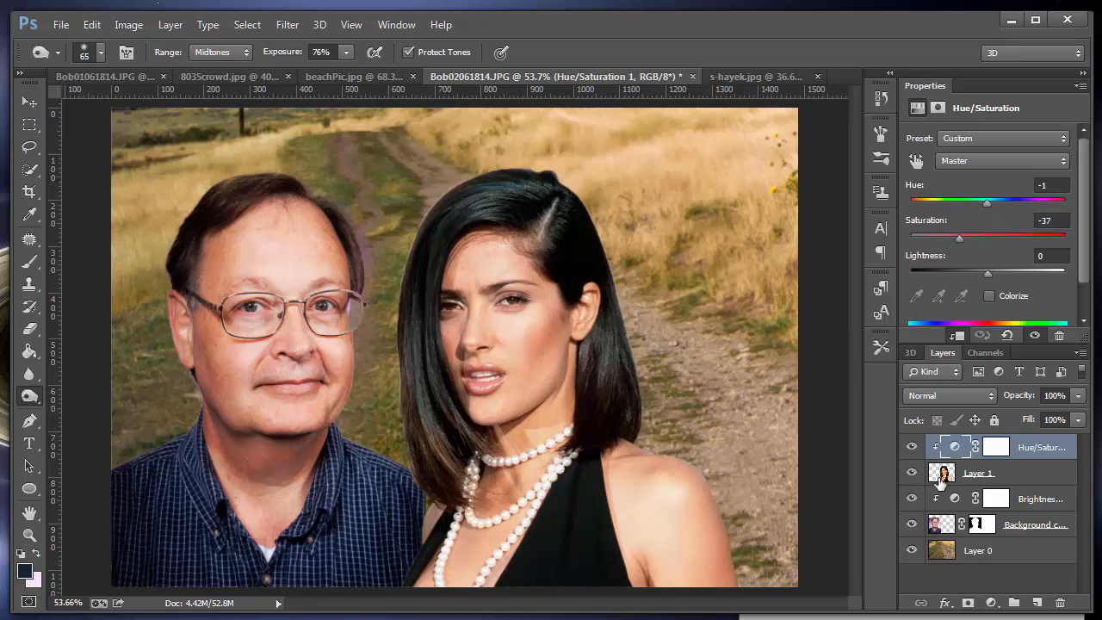
pyautogui.click(940, 527)
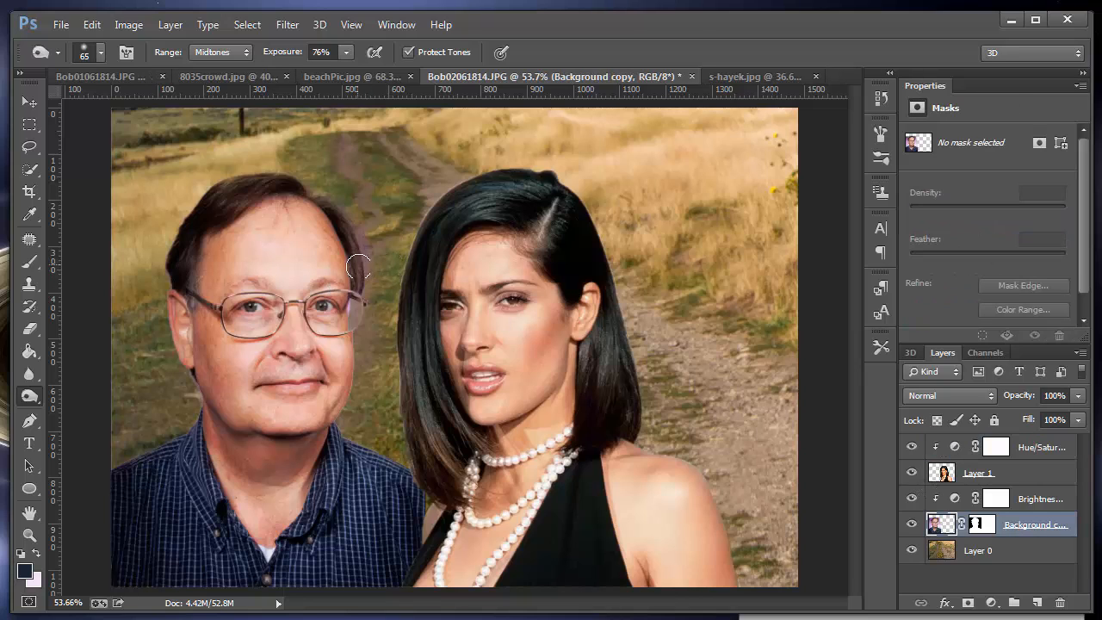
pyautogui.moveTo(363, 260)
pyautogui.mouseDown()
pyautogui.moveTo(364, 222)
pyautogui.moveTo(368, 273)
pyautogui.moveTo(343, 200)
pyautogui.moveTo(370, 275)
pyautogui.moveTo(344, 203)
pyautogui.moveTo(363, 258)
pyautogui.moveTo(344, 203)
pyautogui.moveTo(296, 170)
pyautogui.moveTo(238, 171)
pyautogui.moveTo(164, 238)
pyautogui.moveTo(237, 177)
pyautogui.moveTo(329, 182)
pyautogui.moveTo(359, 211)
pyautogui.moveTo(372, 259)
pyautogui.mouseUp()
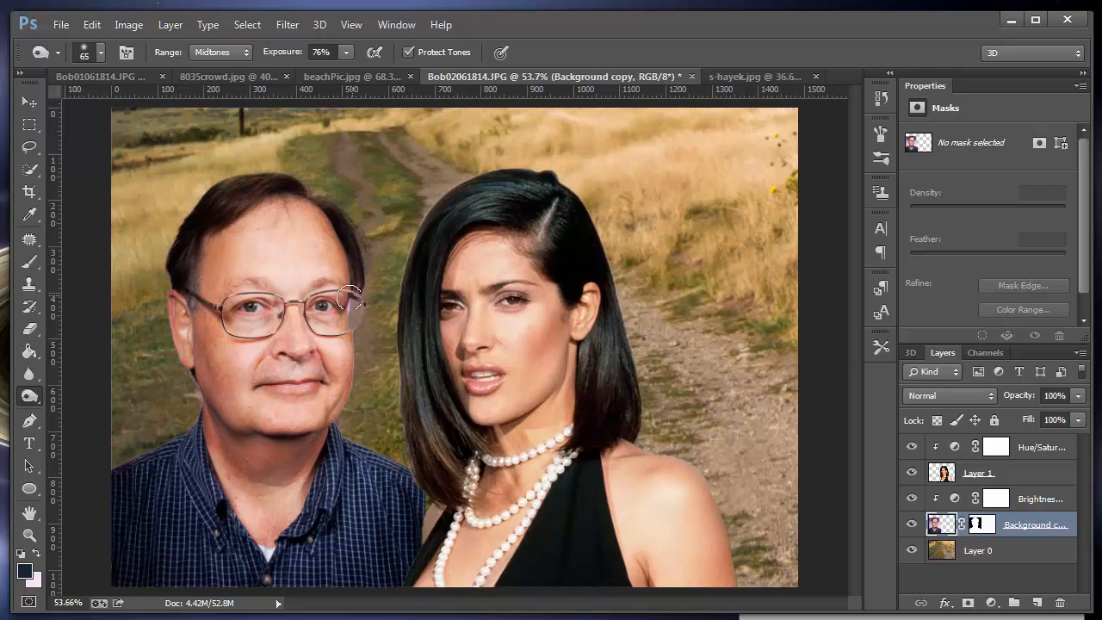